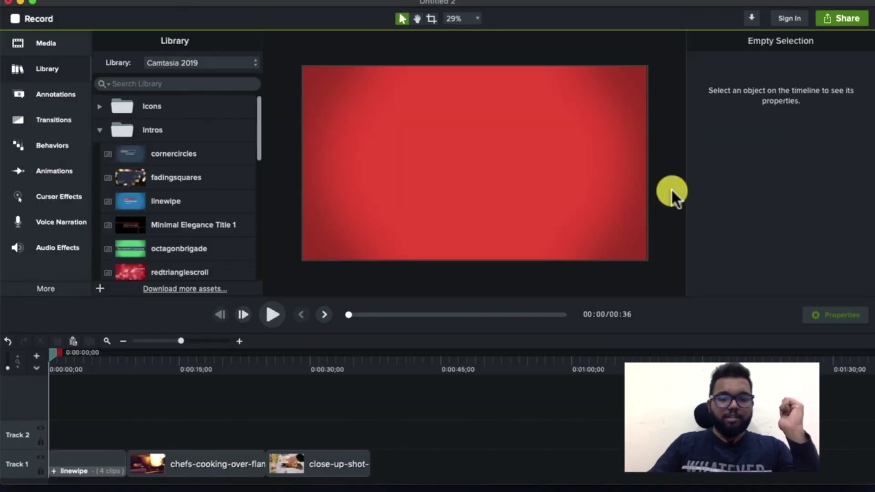
# - Play the project from the start to preview the edited clips, and return the playhead to the beginning
pyautogui.press('space')
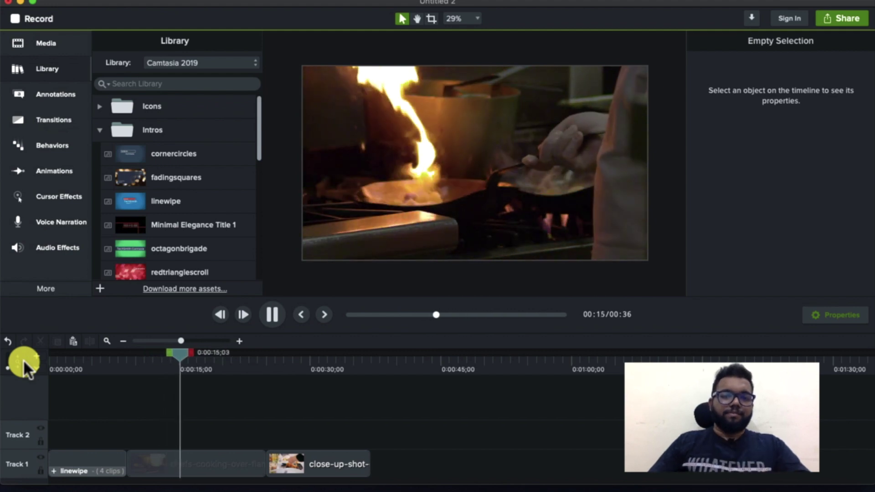
pyautogui.press('space')
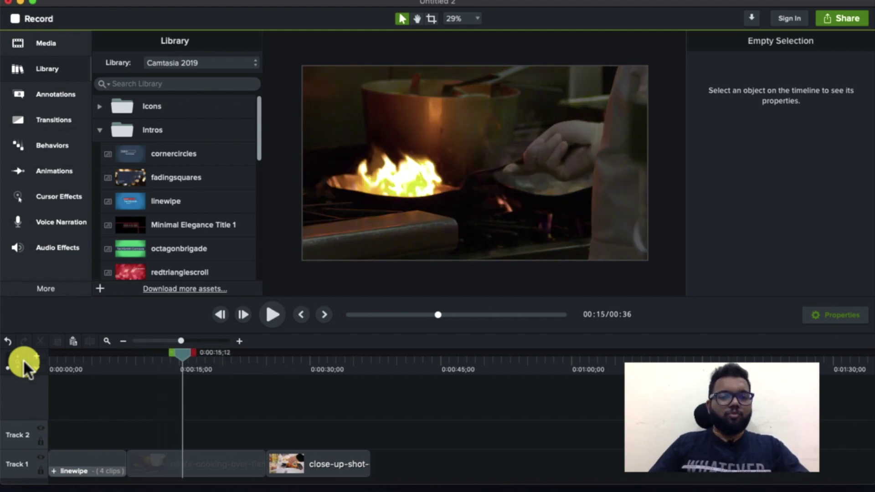
pyautogui.press('super+Return')
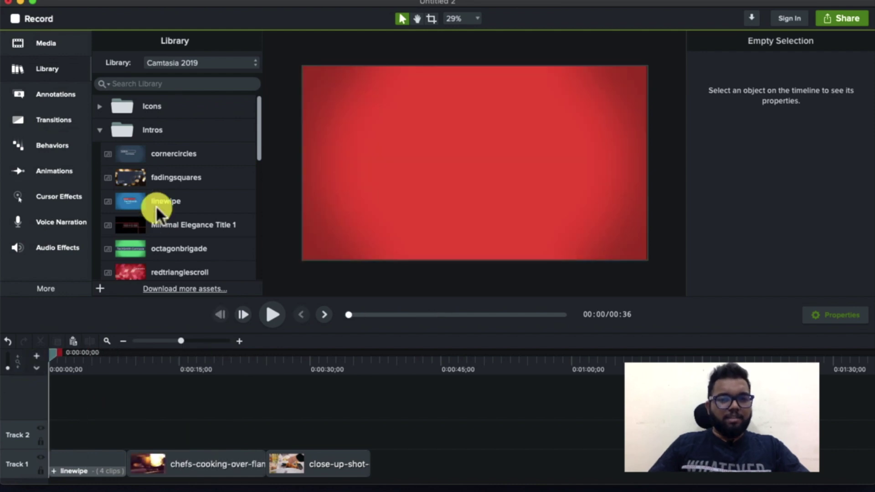
# - Try out the circleripple-01 asset from the library's Lower Thirds folder on Track 2, and delete it from the timeline
pyautogui.scroll(-10, 179, 214)
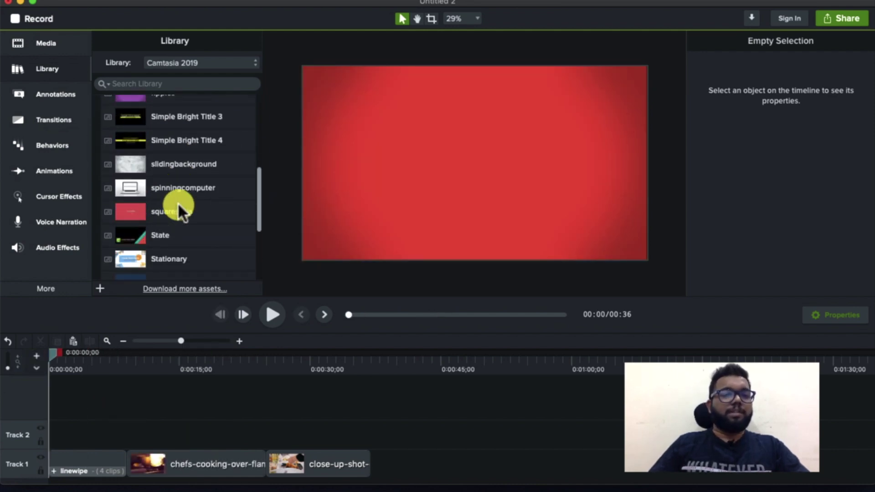
pyautogui.scroll(-4, 178, 206)
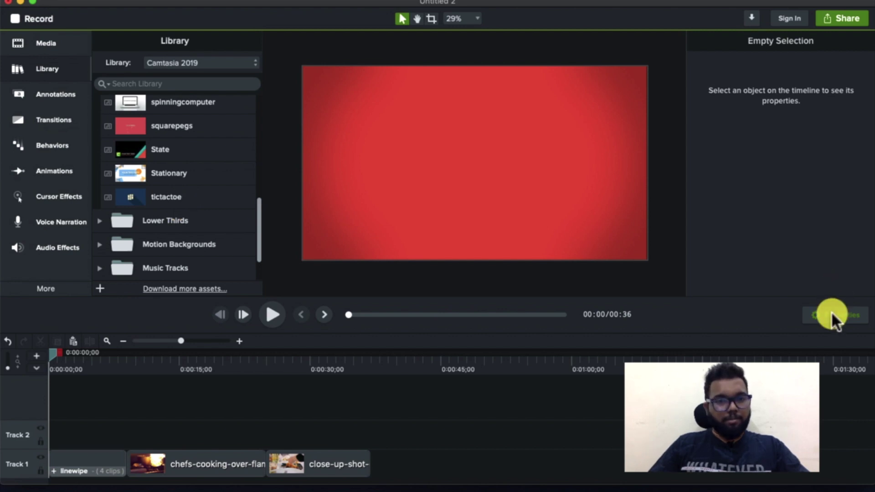
pyautogui.scroll(-2, 144, 196)
pyautogui.click(99, 173)
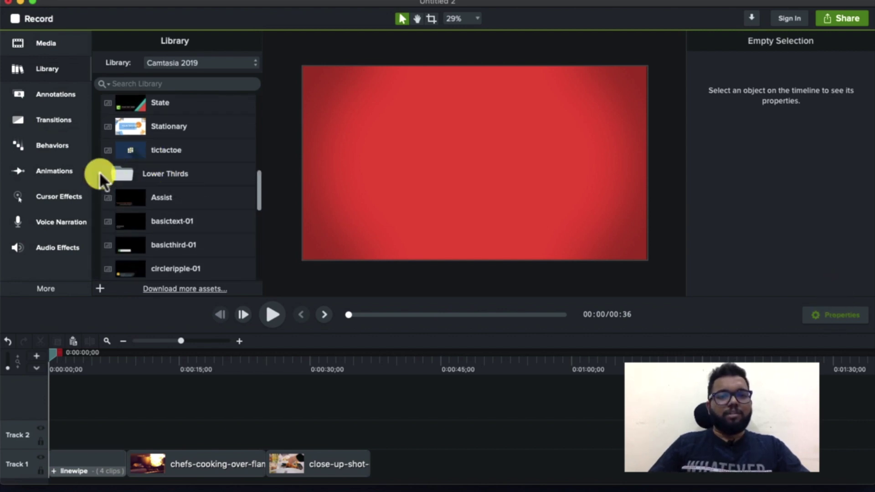
pyautogui.scroll(-3, 175, 179)
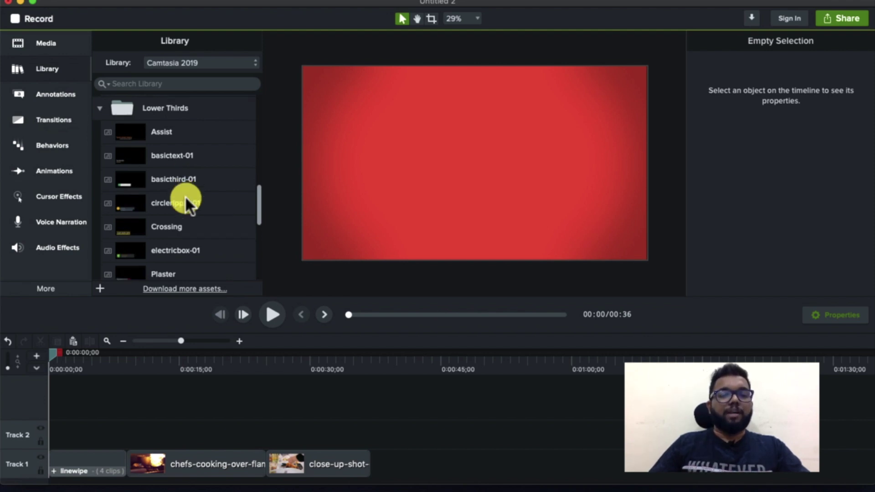
pyautogui.scroll(-2, 184, 195)
pyautogui.scroll(-1, 185, 195)
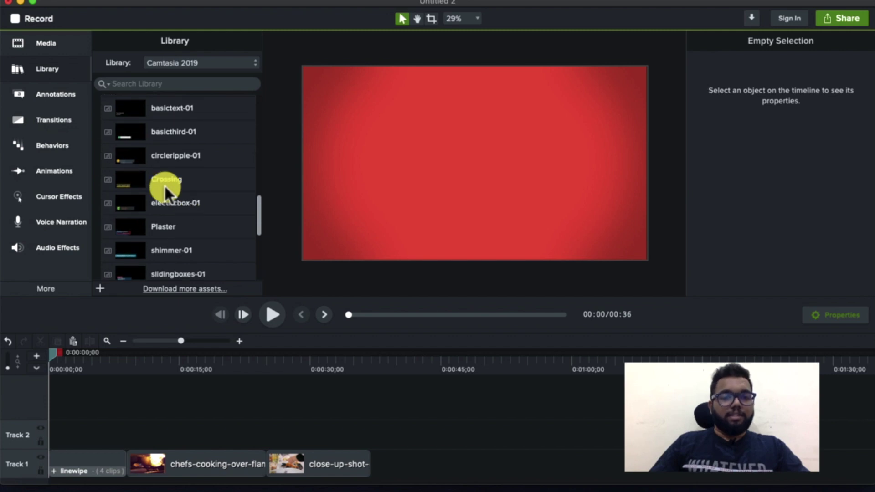
pyautogui.moveTo(165, 155)
pyautogui.mouseDown()
pyautogui.moveTo(157, 172)
pyautogui.moveTo(274, 260)
pyautogui.moveTo(475, 163)
pyautogui.moveTo(165, 154)
pyautogui.mouseUp()
pyautogui.press('space')
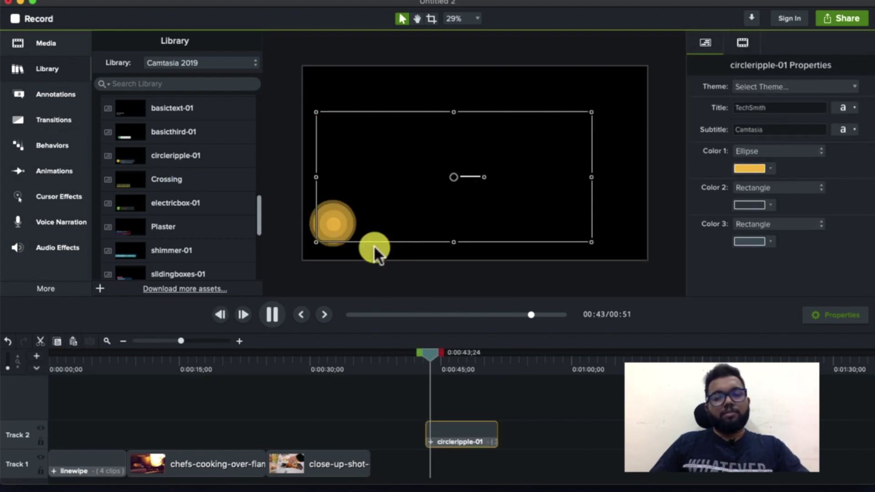
pyautogui.moveTo(434, 356); pyautogui.dragTo(469, 361)
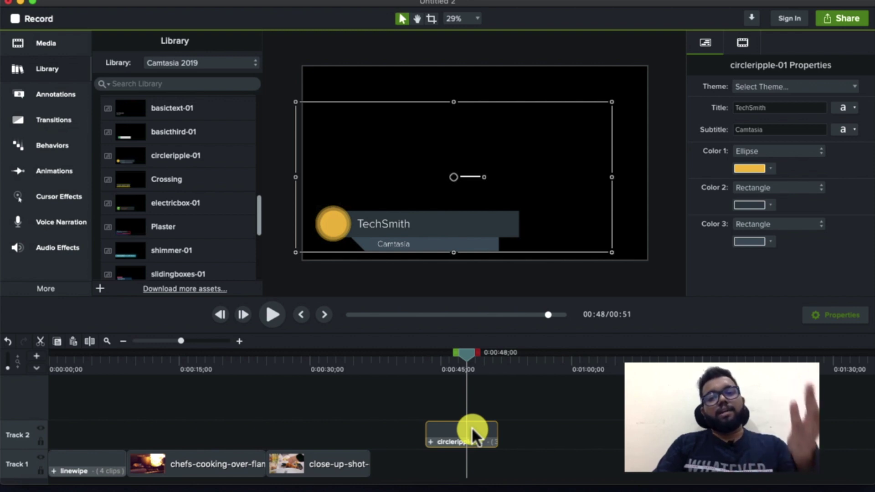
pyautogui.press('Delete')
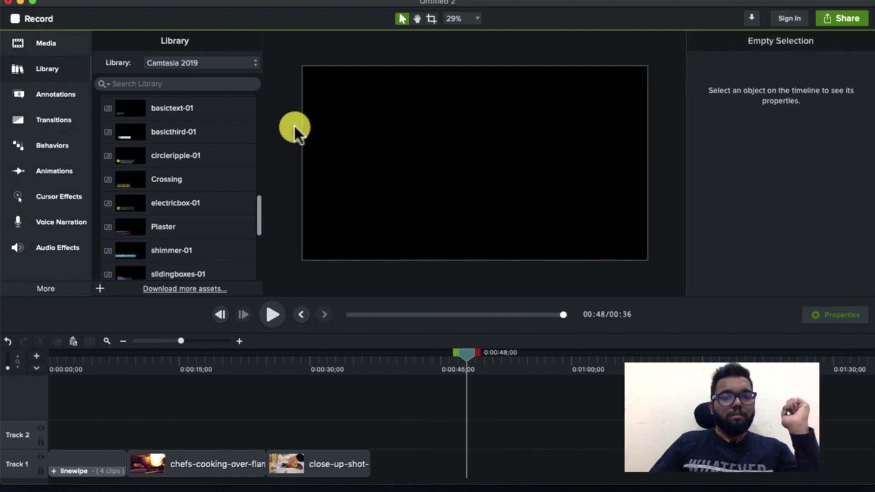
# - Place the flyingapps asset from the Motion Backgrounds folder on Track 1 beyond the existing clips, and scrub through it
pyautogui.scroll(-5, 139, 265)
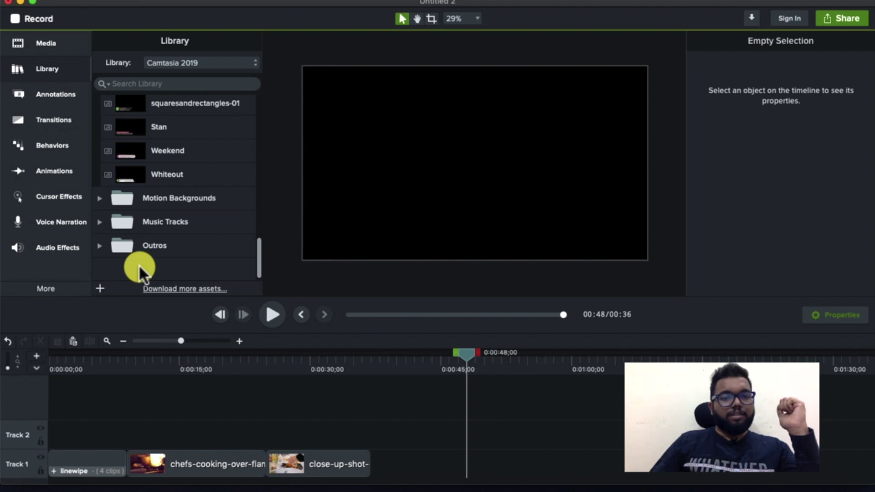
pyautogui.click(99, 198)
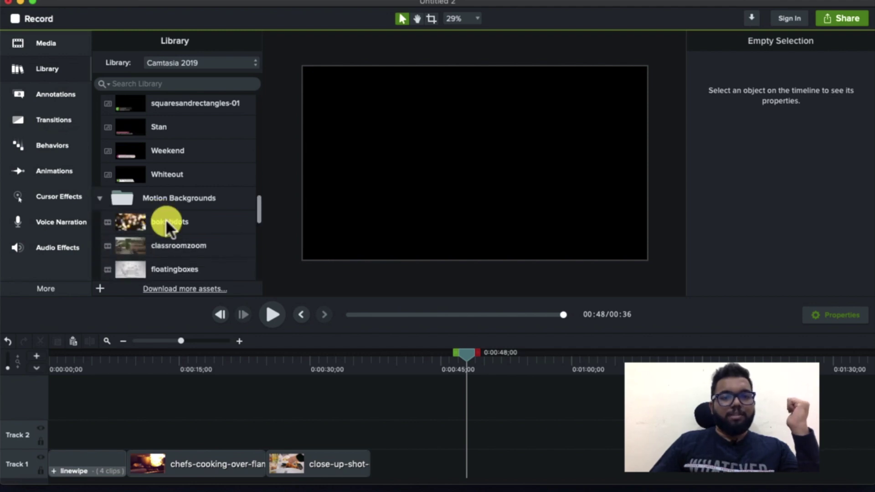
pyautogui.rightClick(541, 113)
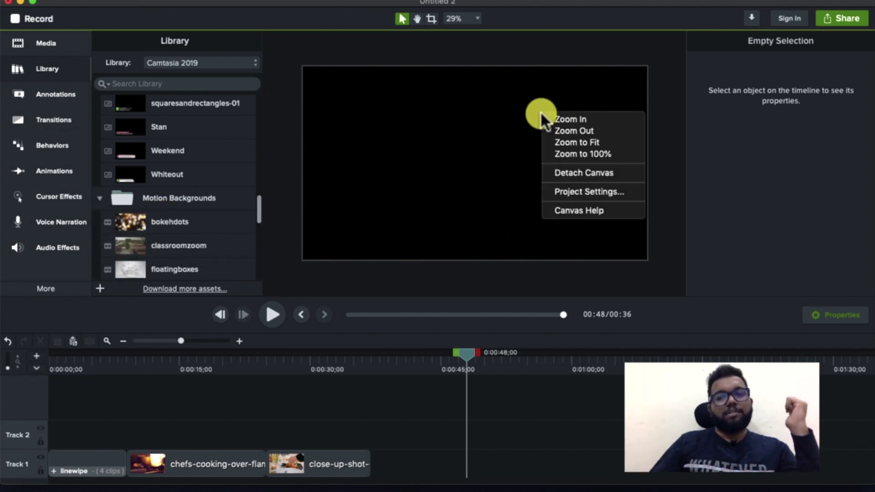
pyautogui.click(498, 204)
pyautogui.moveTo(479, 143)
pyautogui.mouseDown()
pyautogui.moveTo(433, 160)
pyautogui.moveTo(582, 120)
pyautogui.mouseUp()
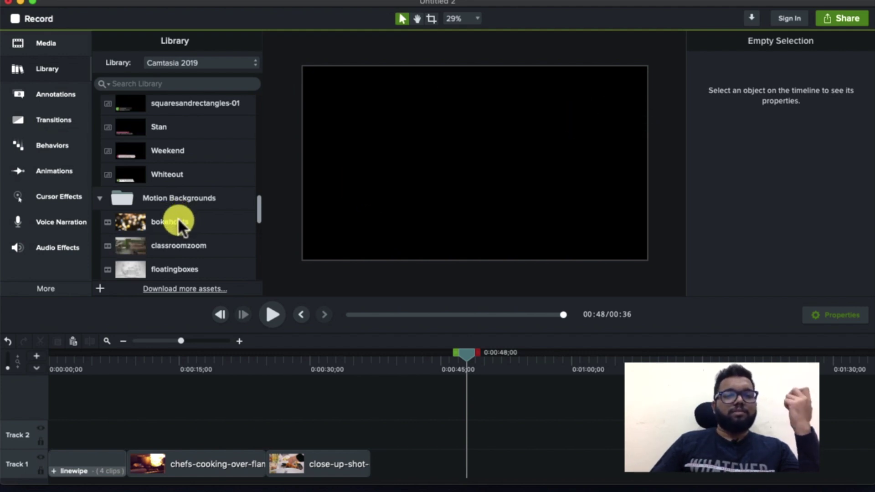
pyautogui.scroll(-4, 177, 214)
pyautogui.moveTo(177, 160); pyautogui.dragTo(469, 463)
pyautogui.moveTo(177, 201); pyautogui.dragTo(456, 455)
pyautogui.click(465, 359)
pyautogui.moveTo(465, 359); pyautogui.dragTo(604, 363)
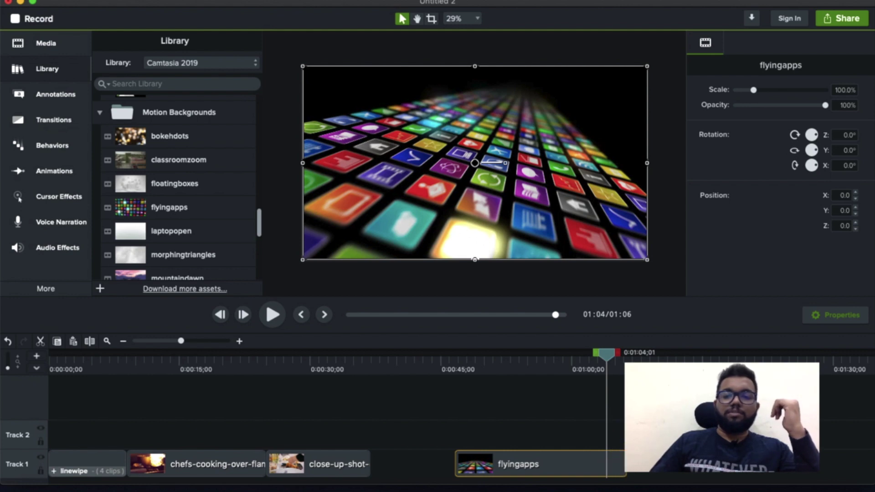
pyautogui.click(654, 465)
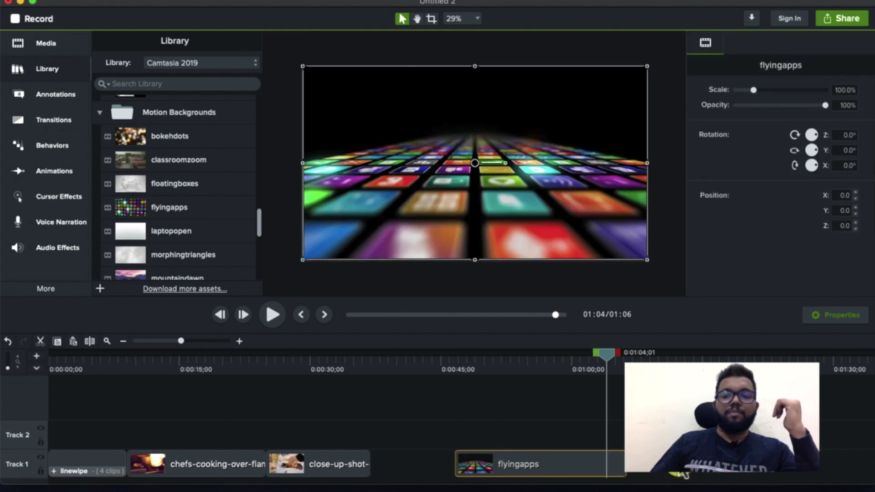
pyautogui.moveTo(515, 461); pyautogui.dragTo(488, 456)
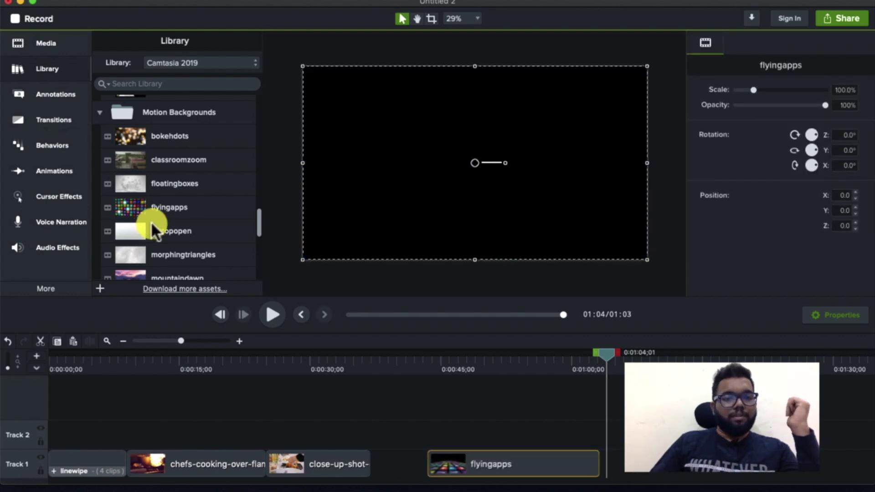
# - Preview the laptopopen motion background on Track 2, and remove both trial backgrounds from the timeline
pyautogui.scroll(-5, 152, 221)
pyautogui.scroll(3, 175, 148)
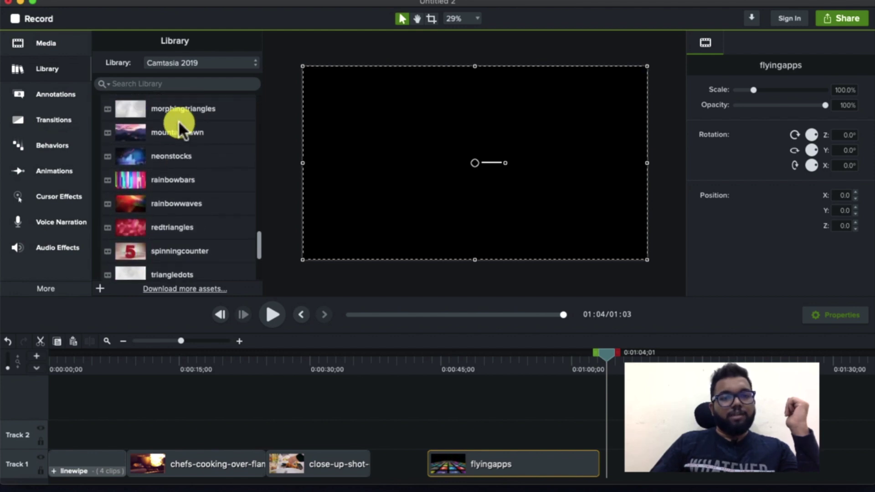
pyautogui.moveTo(180, 104); pyautogui.dragTo(612, 429)
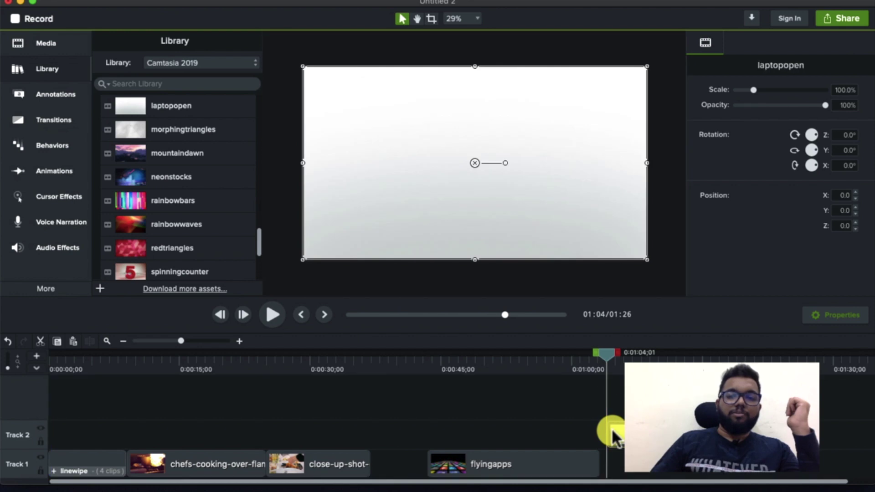
pyautogui.press('space')
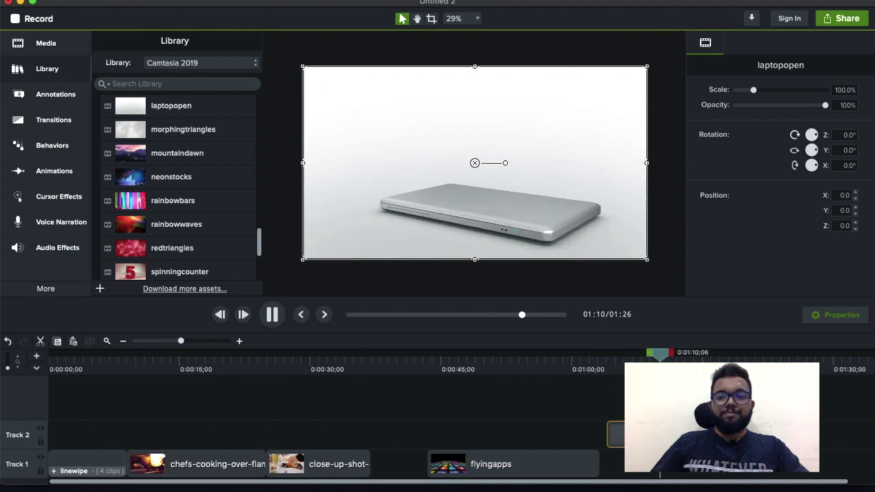
pyautogui.press('space')
pyautogui.keyDown('shift'); pyautogui.click(560, 455); pyautogui.keyUp('shift')
pyautogui.press('Delete')
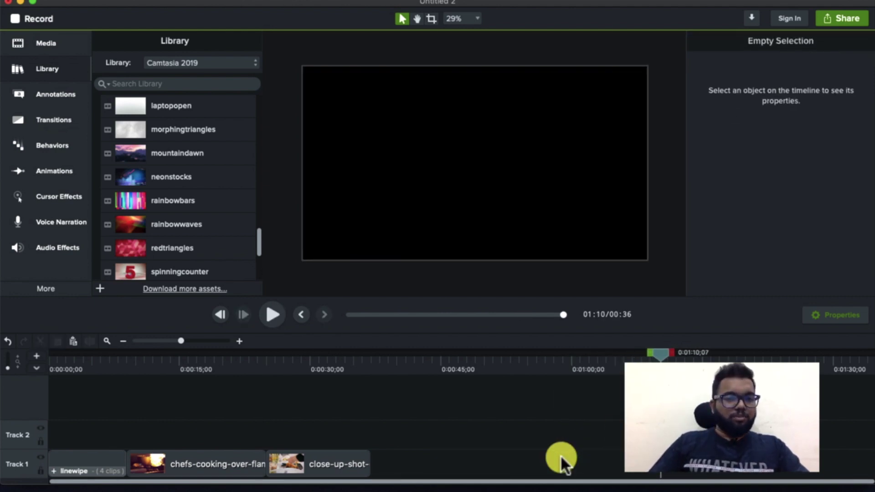
# - Add the asweetfeeling track from the library's Music Tracks folder to Track 3 at about 0:46, and listen to it
pyautogui.scroll(-5, 118, 182)
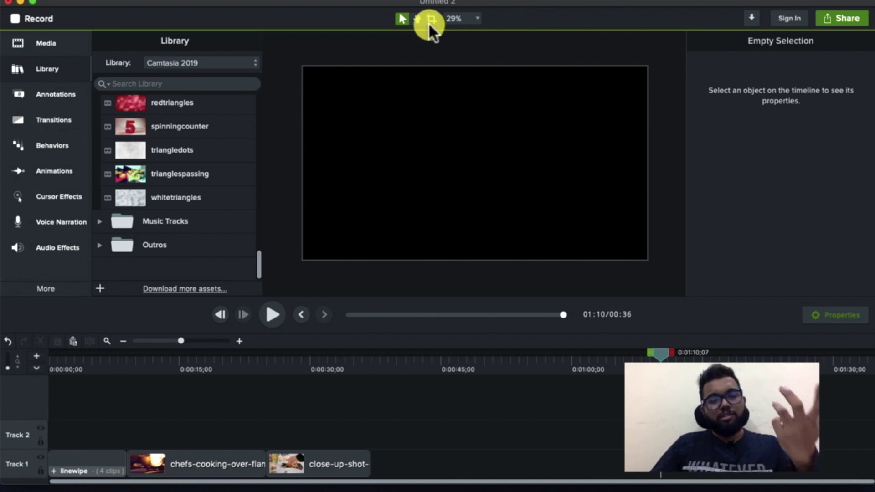
pyautogui.scroll(1, 101, 218)
pyautogui.click(100, 221)
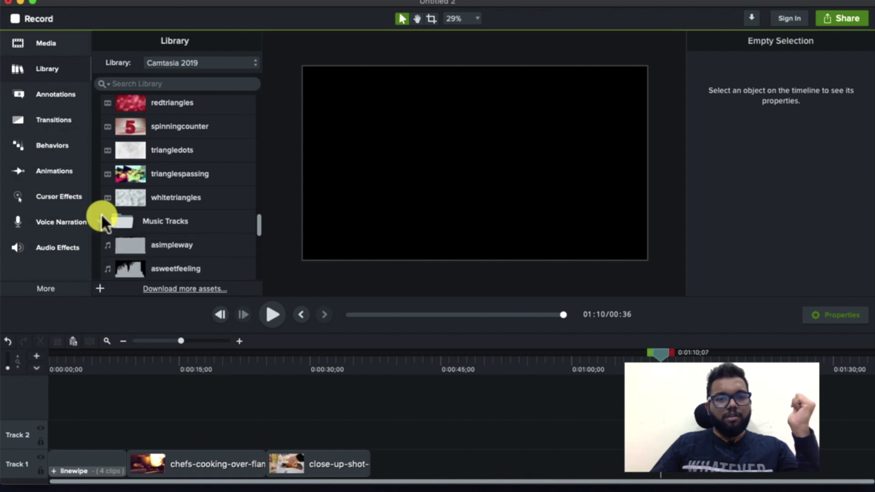
pyautogui.scroll(-5, 193, 176)
pyautogui.scroll(2, 195, 177)
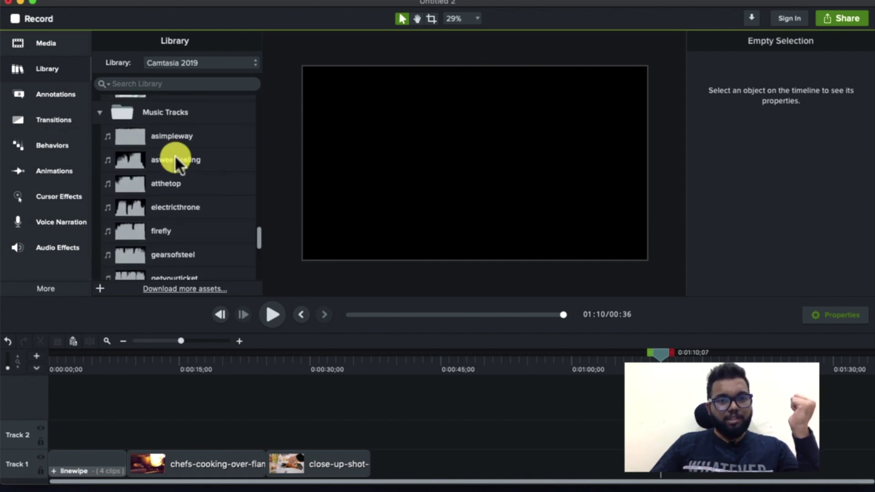
pyautogui.moveTo(174, 154); pyautogui.dragTo(352, 342)
pyautogui.moveTo(456, 409); pyautogui.dragTo(456, 409)
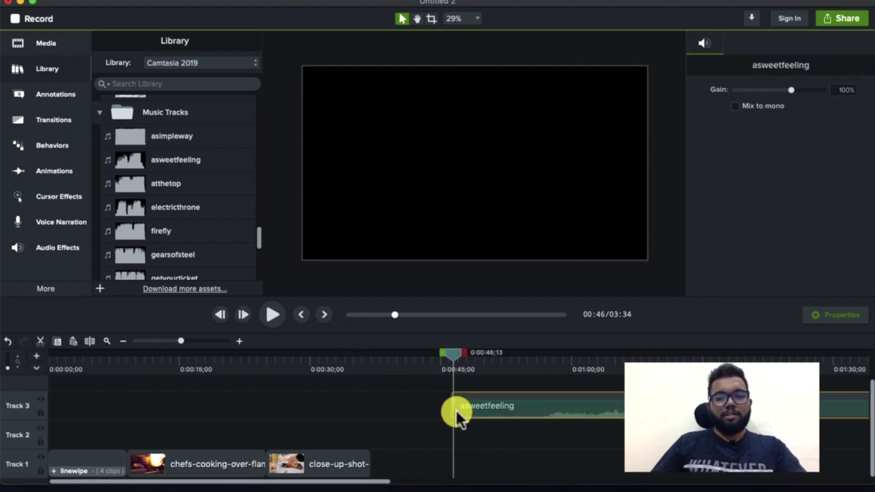
pyautogui.press('space')
pyautogui.moveTo(452, 360); pyautogui.dragTo(527, 360)
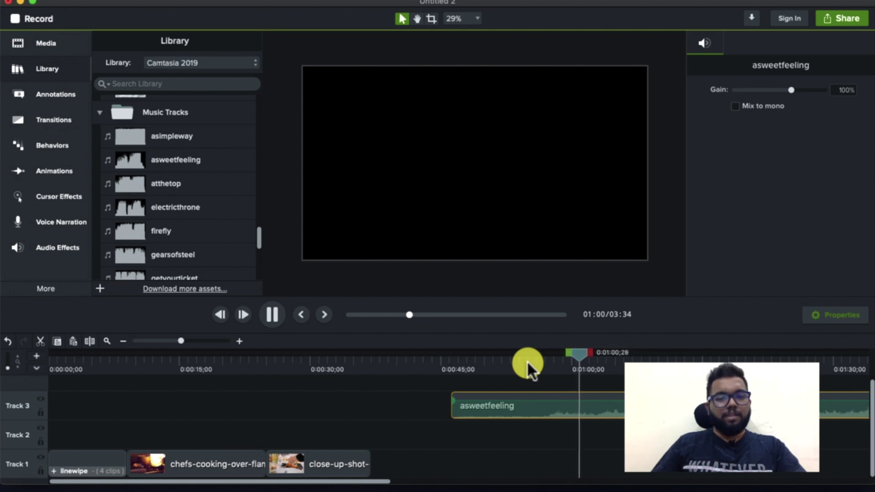
# - Move the asweetfeeling music to the timeline's beginning and trim its start to line up with the chefs-cooking clip
pyautogui.moveTo(501, 408); pyautogui.dragTo(368, 401)
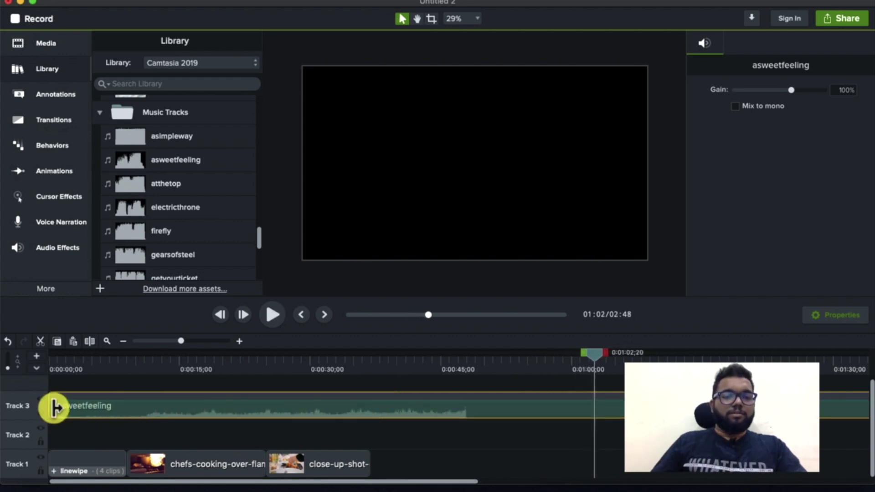
pyautogui.moveTo(55, 404); pyautogui.dragTo(128, 409)
# - Play the project from the beginning to check the music against the intro and the chefs-cooking clip
pyautogui.moveTo(73, 367); pyautogui.dragTo(24, 369)
pyautogui.press('space')
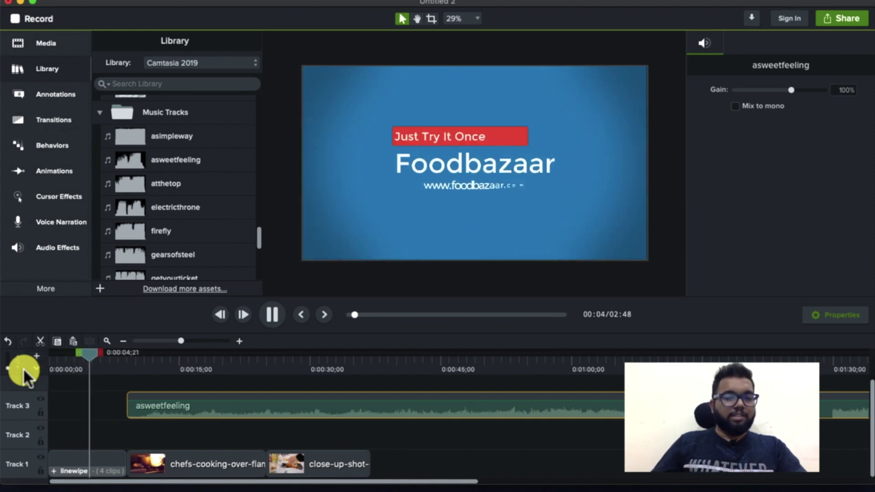
pyautogui.click(154, 425)
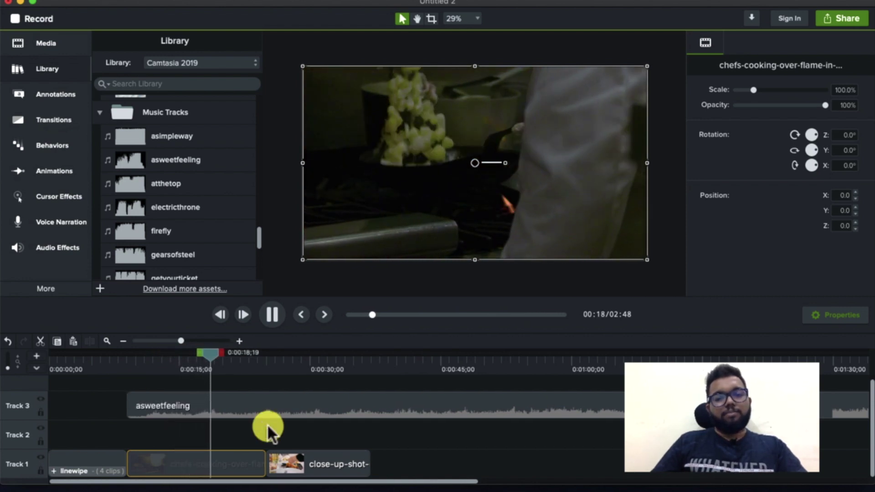
pyautogui.press('space')
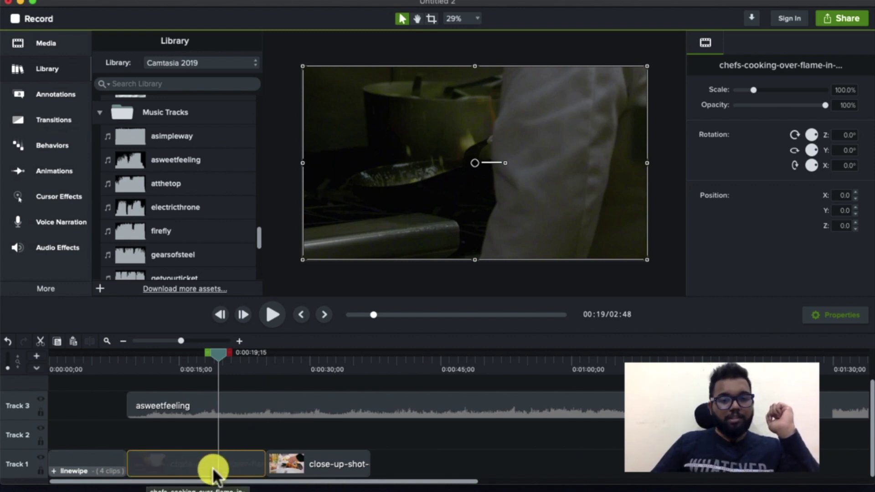
# - Split the chefs-cooking clip on Track 1 at 0:00:16;26 and select its second part
pyautogui.moveTo(215, 368); pyautogui.dragTo(195, 354)
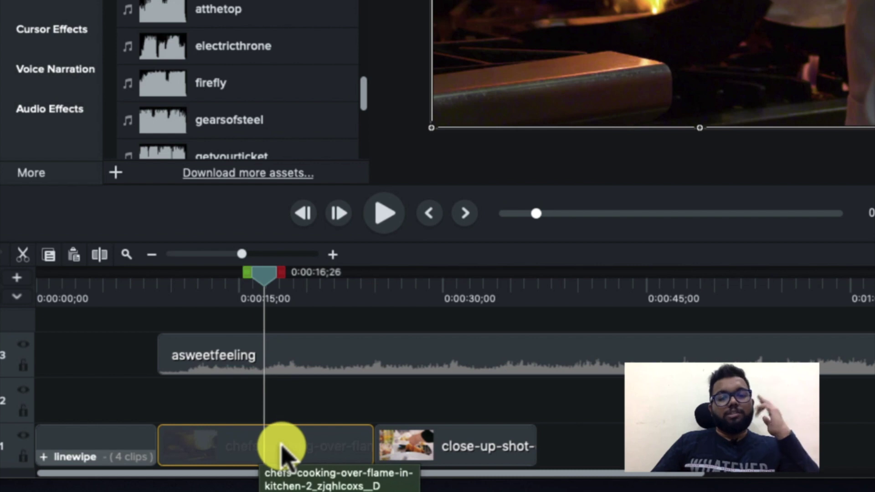
pyautogui.rightClick(283, 454)
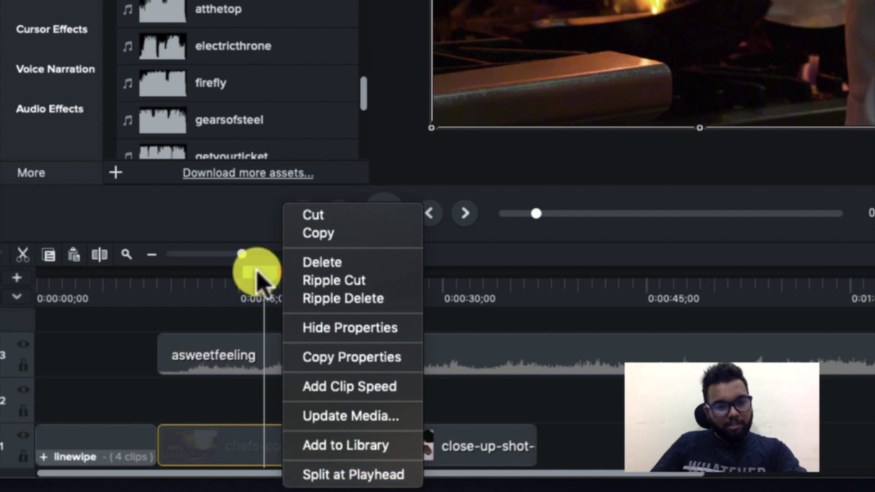
pyautogui.click(329, 475)
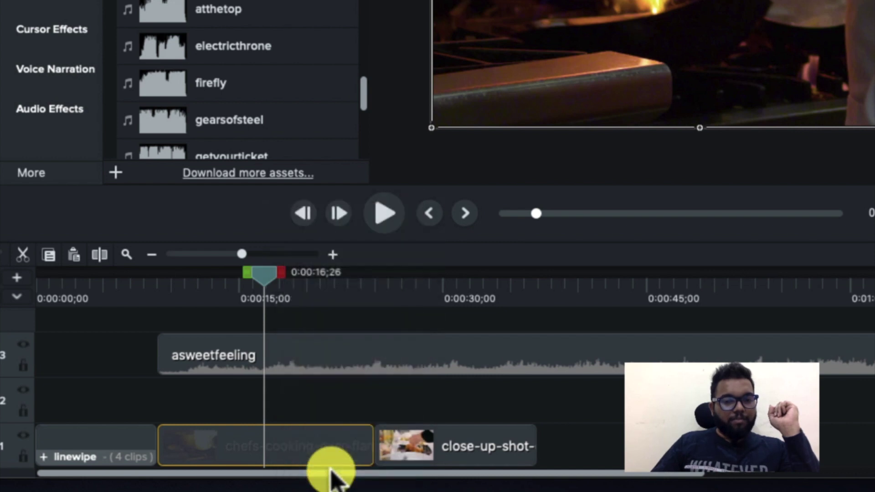
pyautogui.click(304, 441)
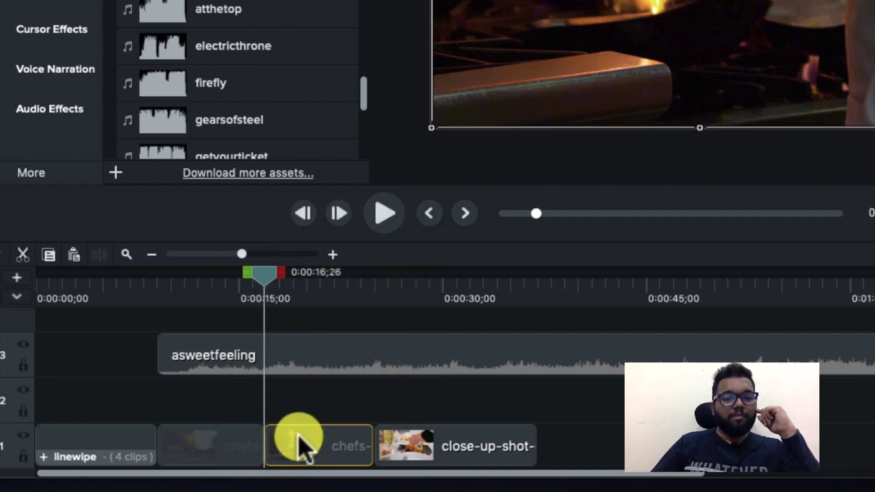
# - Split the second part of the chefs-cooking clip on Track 1 at 0:00:20;26 and again at 0:00:23;01
pyautogui.click(309, 289)
pyautogui.moveTo(308, 288); pyautogui.dragTo(318, 288)
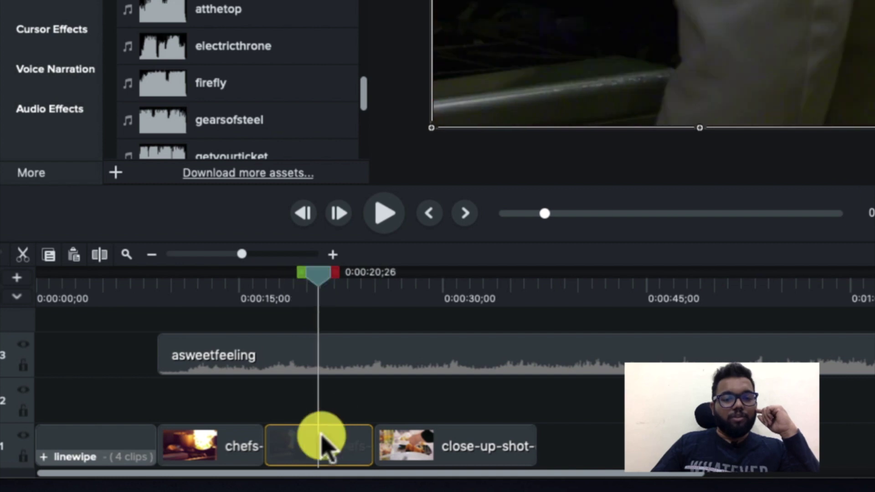
pyautogui.rightClick(322, 436)
pyautogui.click(350, 472)
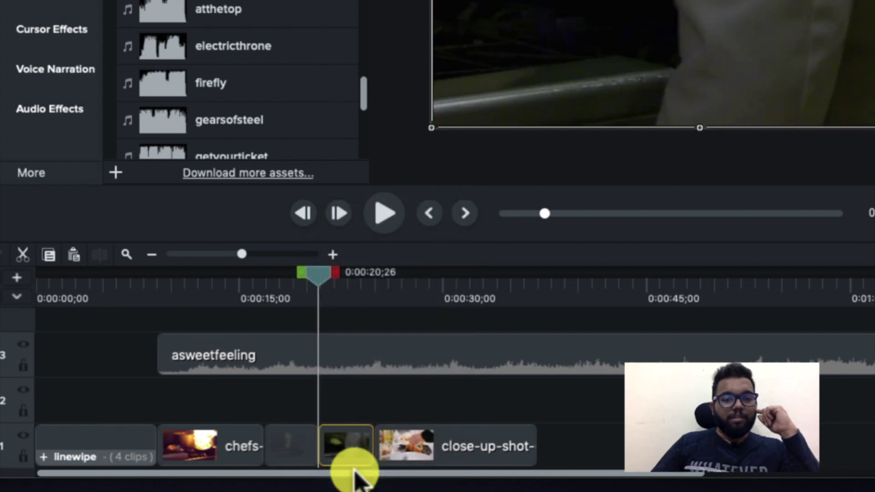
pyautogui.rightClick(357, 472)
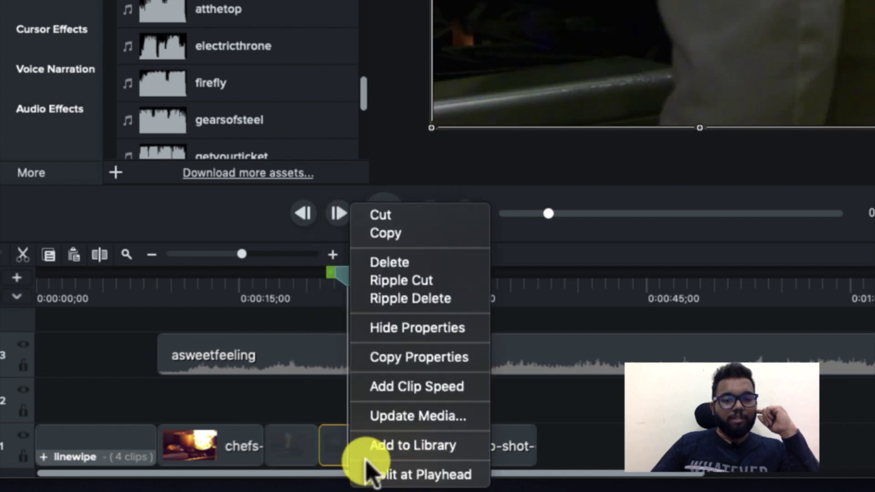
pyautogui.click(372, 474)
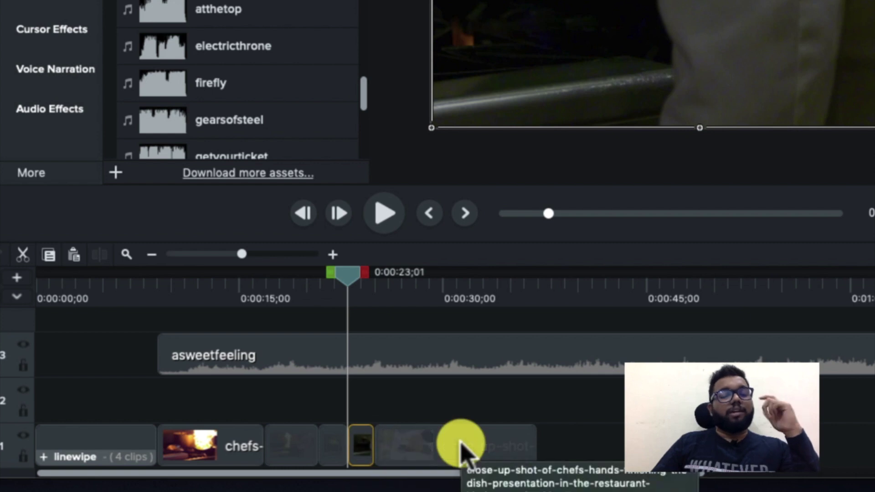
# - Undo the three splits of the chefs-cooking clip on Track 1
pyautogui.click(446, 295)
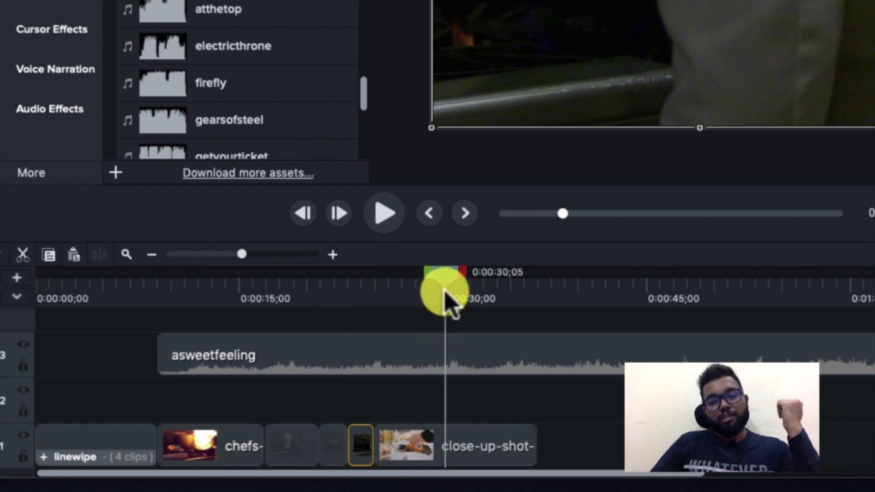
pyautogui.click(456, 450)
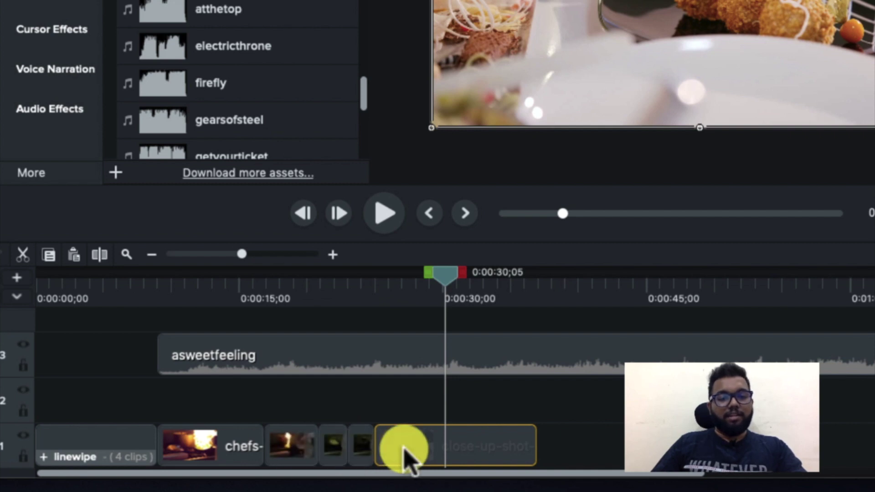
pyautogui.press('super+z')
pyautogui.press('super+z')
pyautogui.press('super+z')
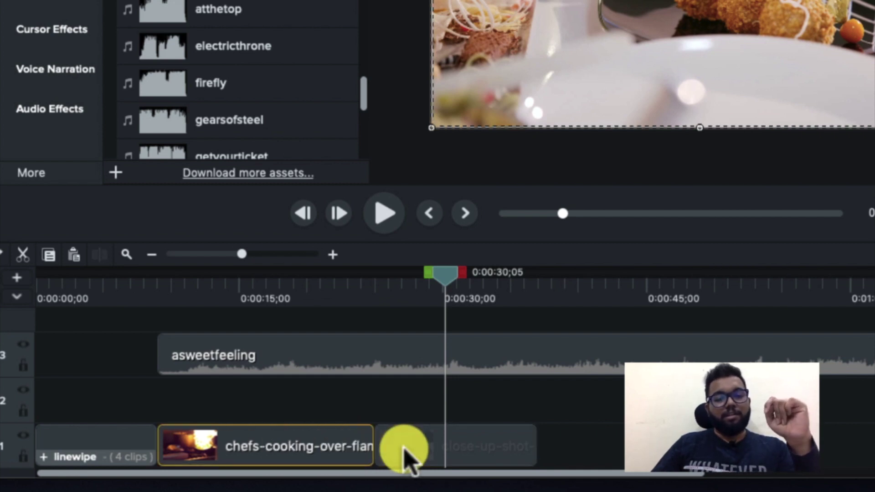
# - Review the close-up-shot clip's editing options and cut the chefs-cooking clip from Track 1
pyautogui.click(456, 446)
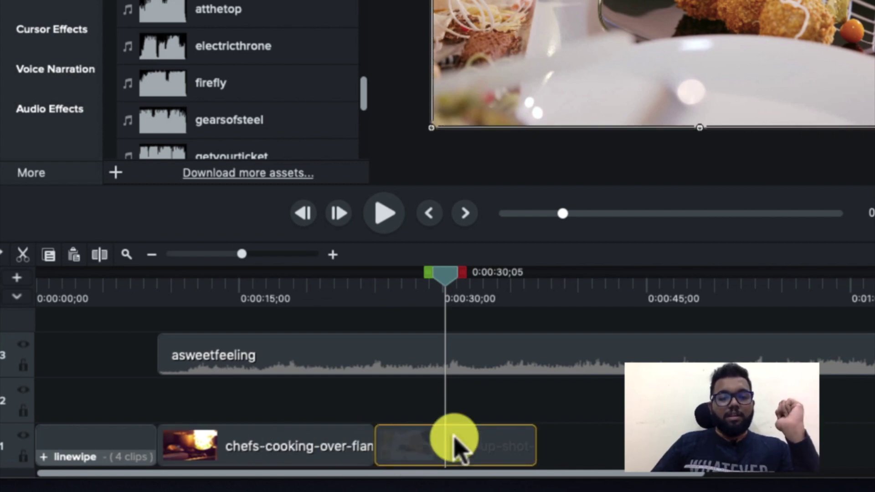
pyautogui.rightClick(455, 445)
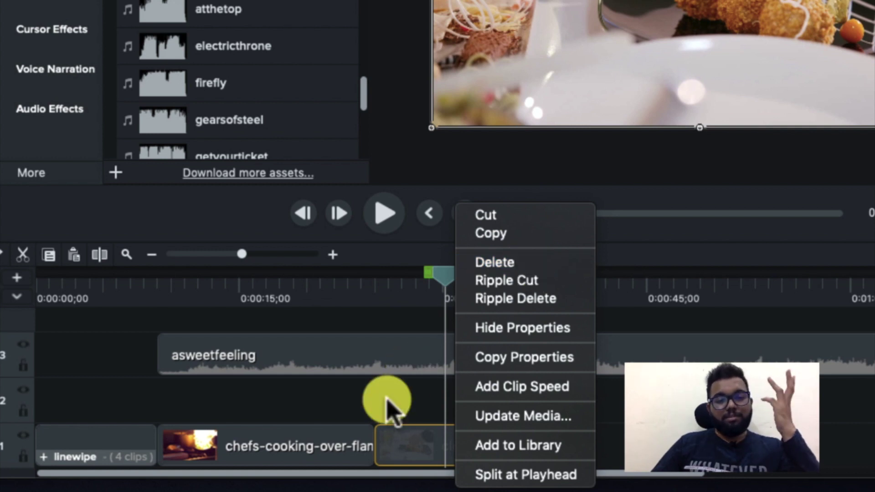
pyautogui.click(396, 426)
pyautogui.rightClick(396, 433)
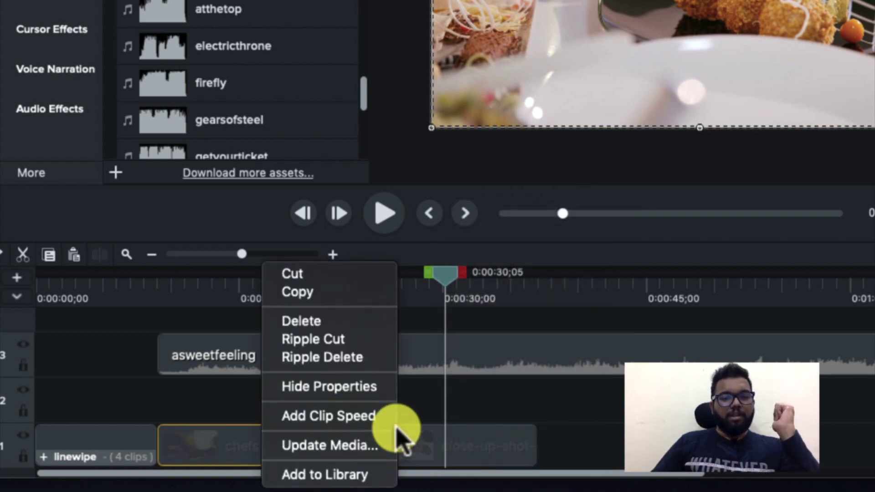
pyautogui.click(320, 279)
# - Paste the cut clip on Track 1 at 0:00:38;02 and move it back into the gap before the close-up-shot clip
pyautogui.click(553, 287)
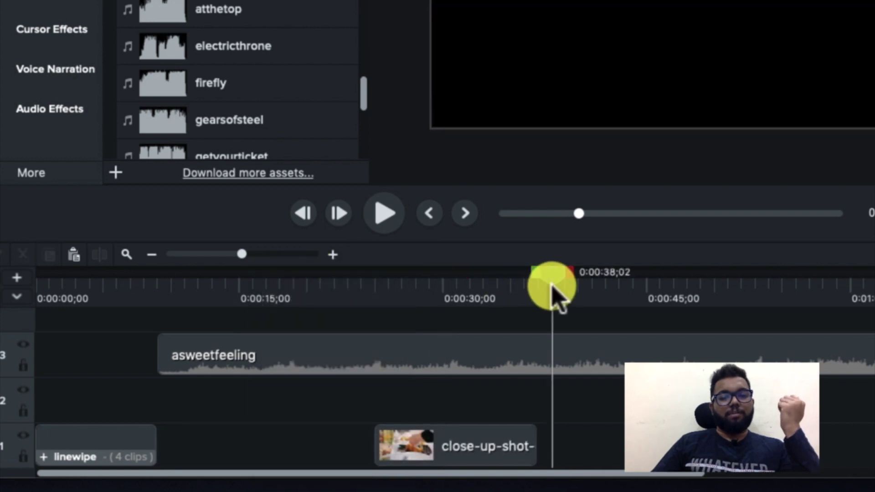
pyautogui.rightClick(554, 282)
pyautogui.rightClick(580, 442)
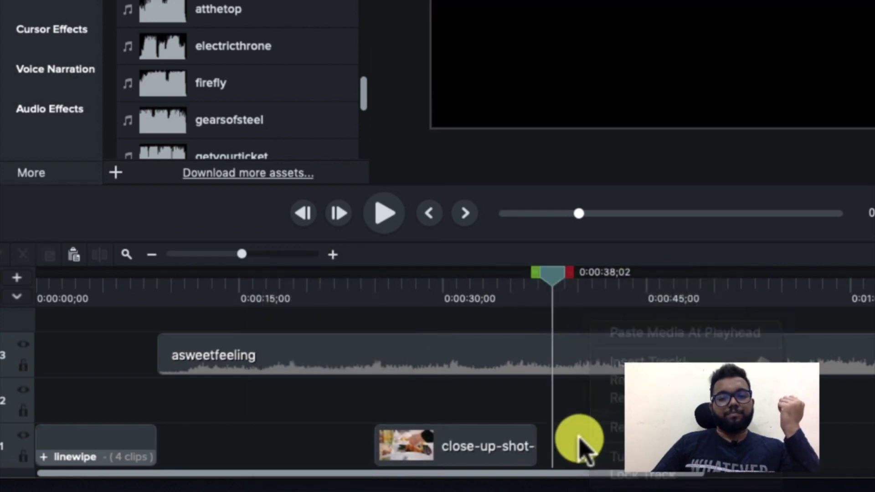
pyautogui.click(642, 314)
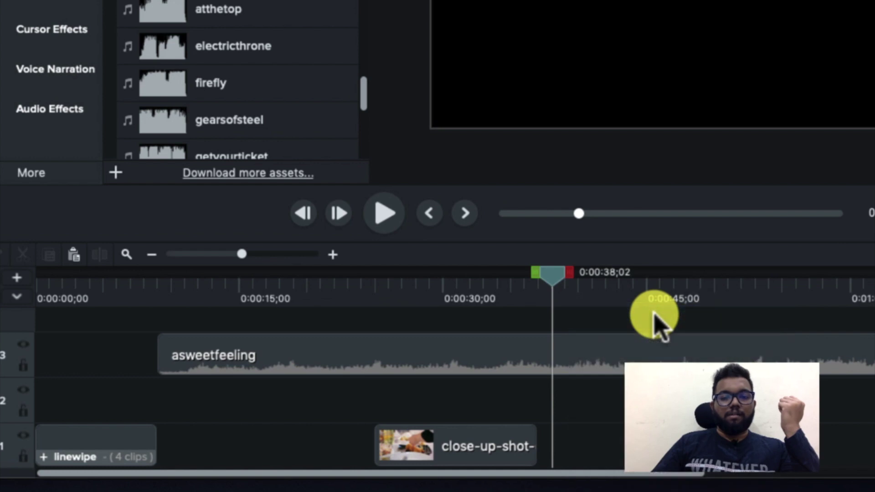
pyautogui.moveTo(645, 445); pyautogui.dragTo(267, 440)
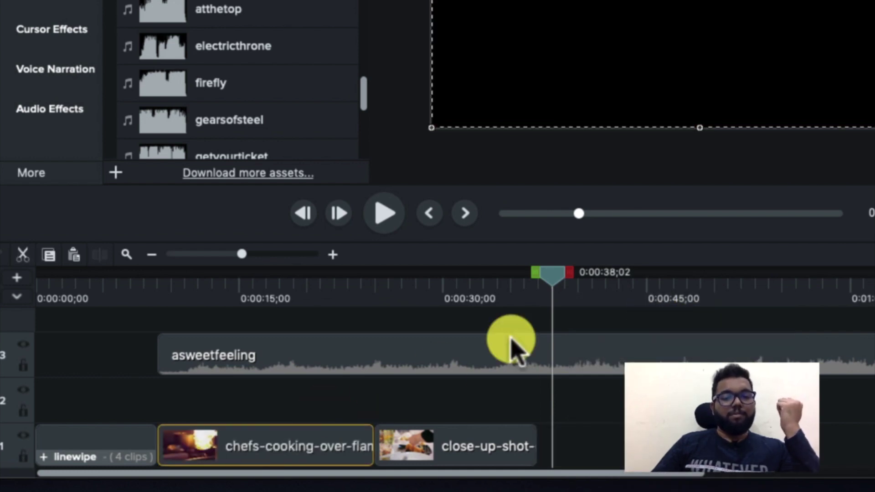
# - Delete the chefs-cooking clip with a plain Delete and undo the deletion
pyautogui.rightClick(274, 437)
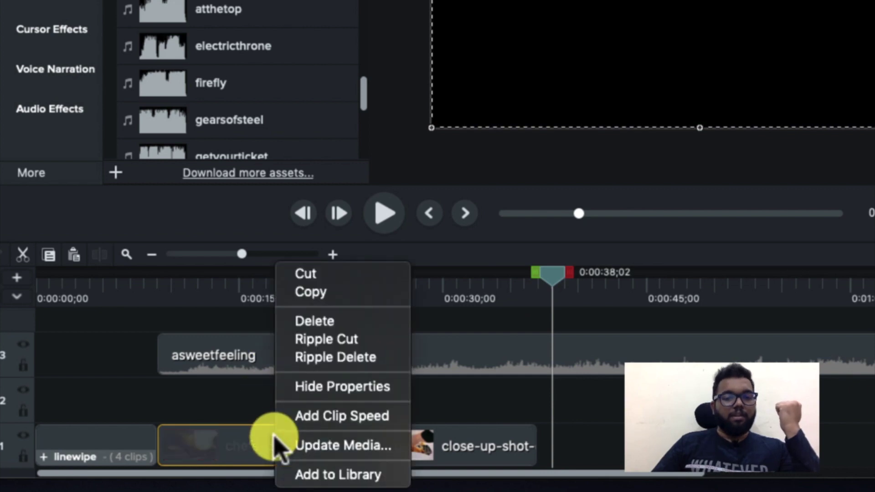
pyautogui.click(342, 323)
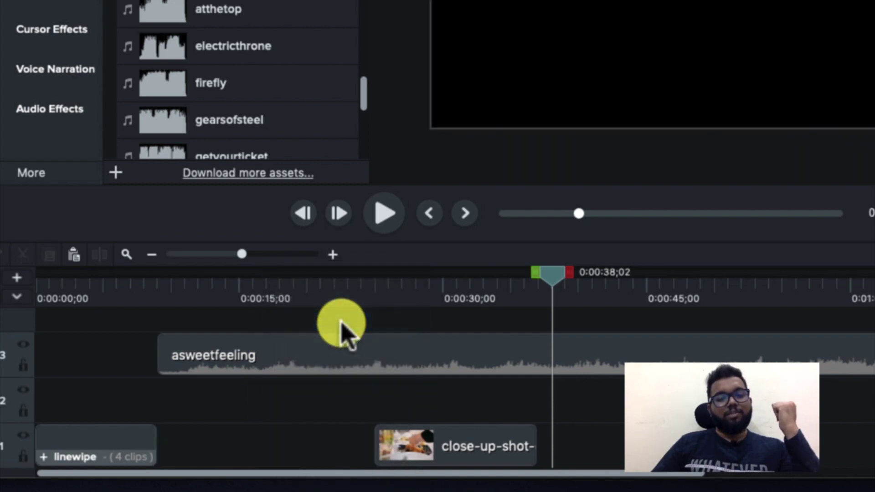
pyautogui.press('super+z')
# - Ripple Delete the chefs-cooking clip on Track 1 and undo it
pyautogui.rightClick(297, 439)
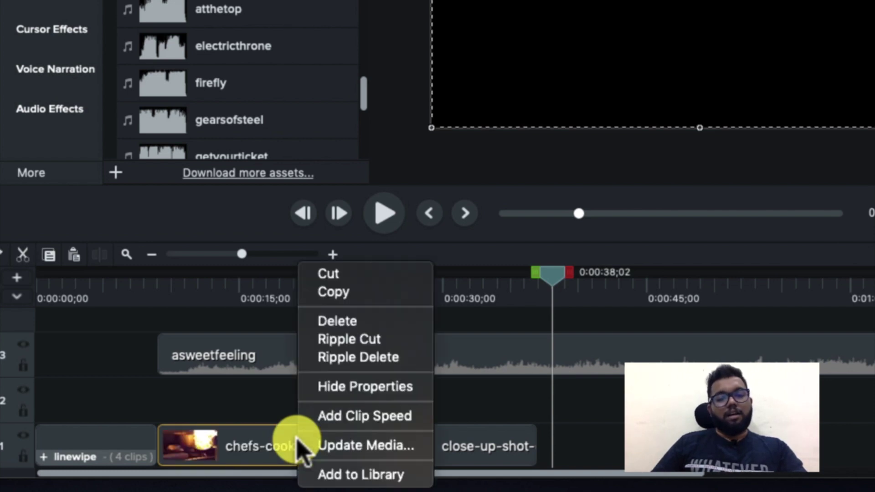
pyautogui.click(350, 364)
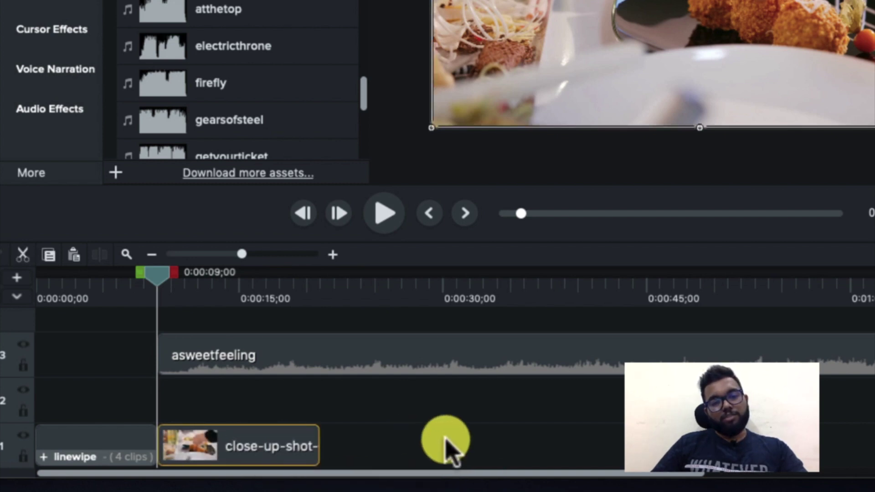
pyautogui.hotkey('ctrl', 'z')
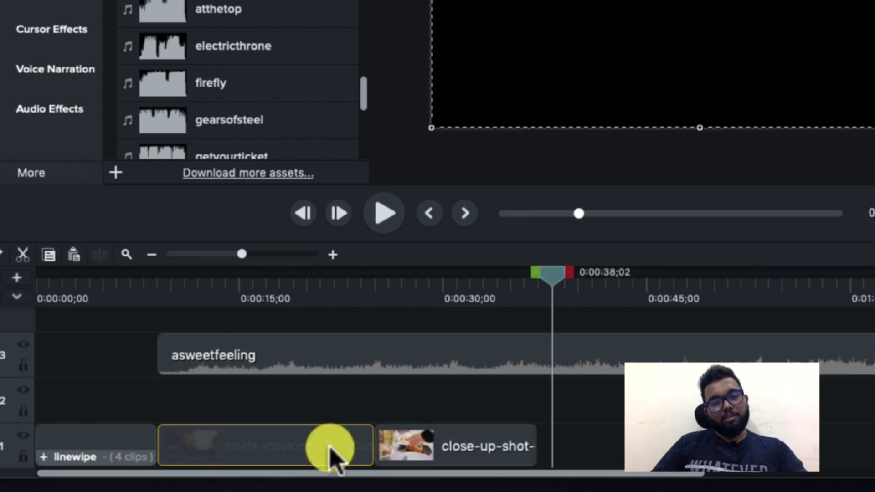
# - Delete the chefs-cooking clip again without rippling and check the options available on the empty gap
pyautogui.rightClick(331, 451)
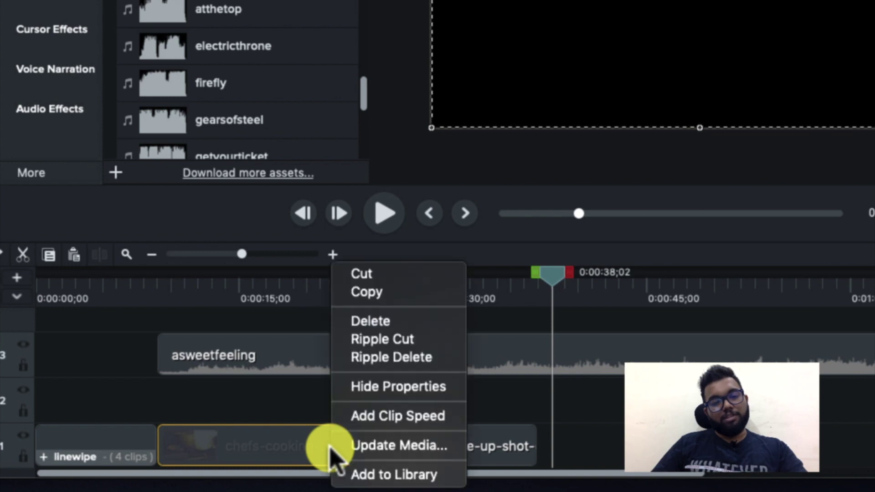
pyautogui.click(375, 319)
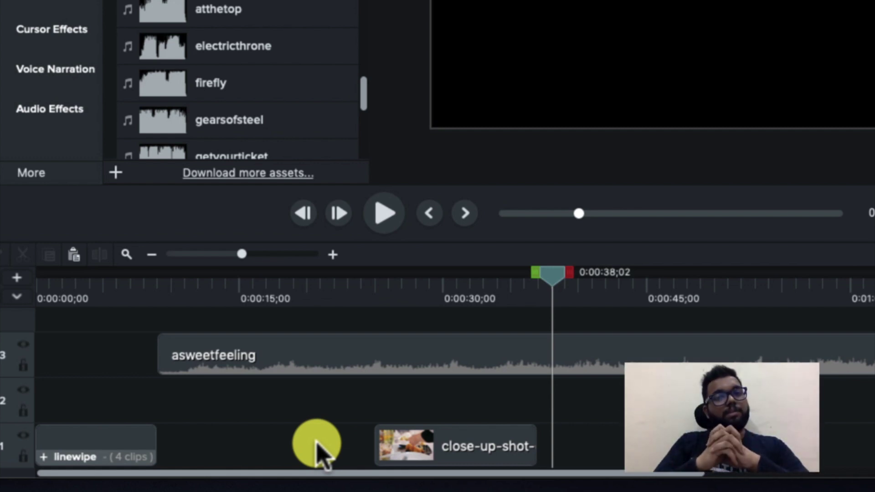
pyautogui.rightClick(317, 444)
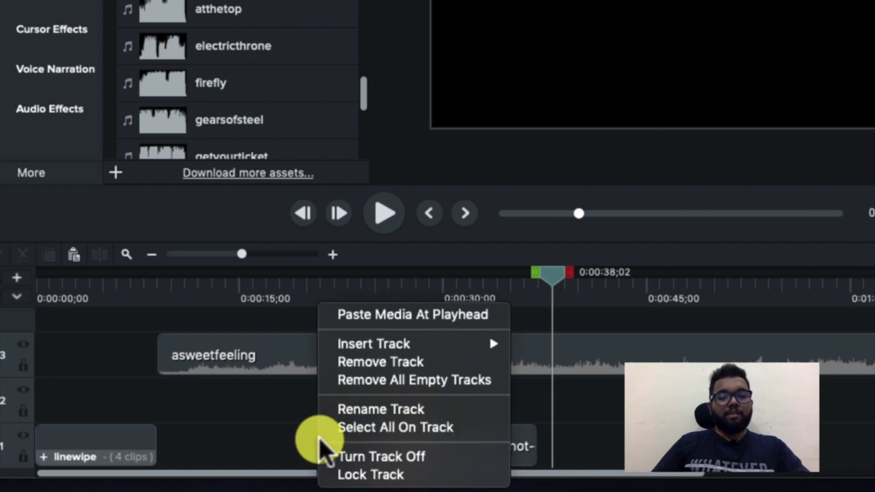
pyautogui.click(248, 449)
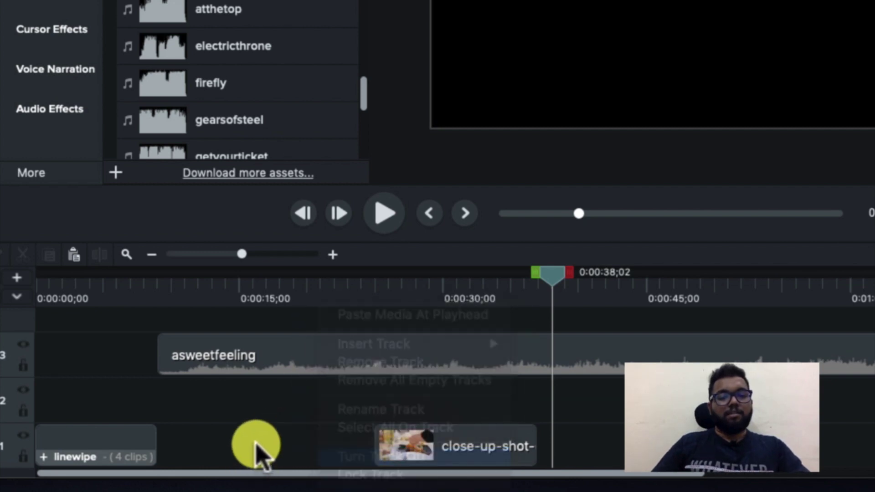
# - Remove the restored chefs-cooking clip with Ripple Delete to close its gap, and undo the removal
pyautogui.rightClick(254, 446)
pyautogui.click(331, 358)
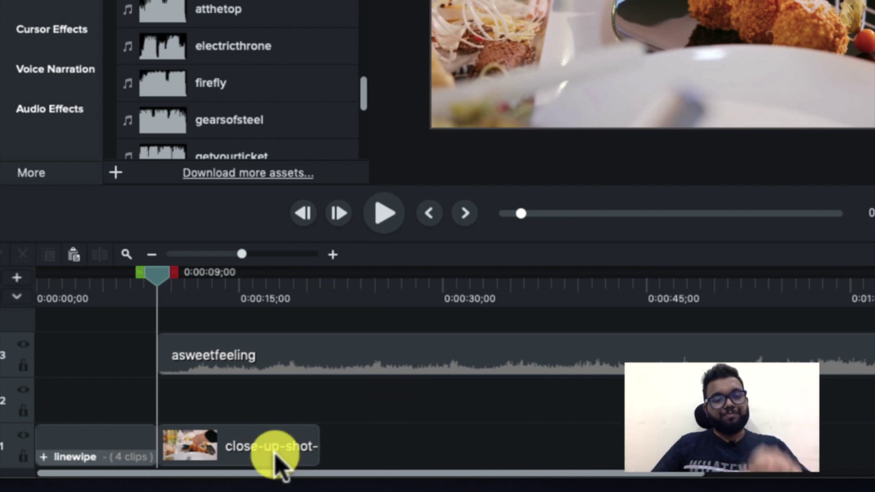
pyautogui.moveTo(250, 450); pyautogui.dragTo(252, 449)
pyautogui.press('super+z')
# - Hide the properties of the chefs-cooking clip and show them again
pyautogui.rightClick(252, 449)
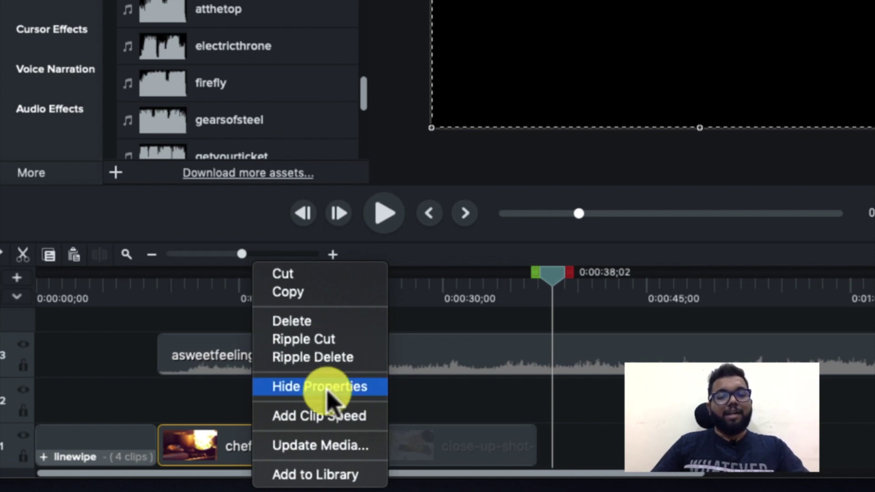
pyautogui.click(214, 448)
pyautogui.rightClick(214, 449)
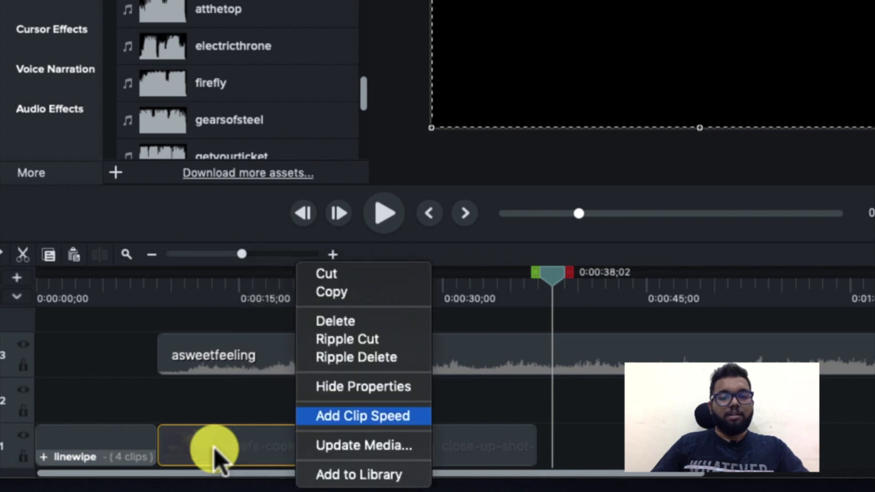
pyautogui.click(327, 386)
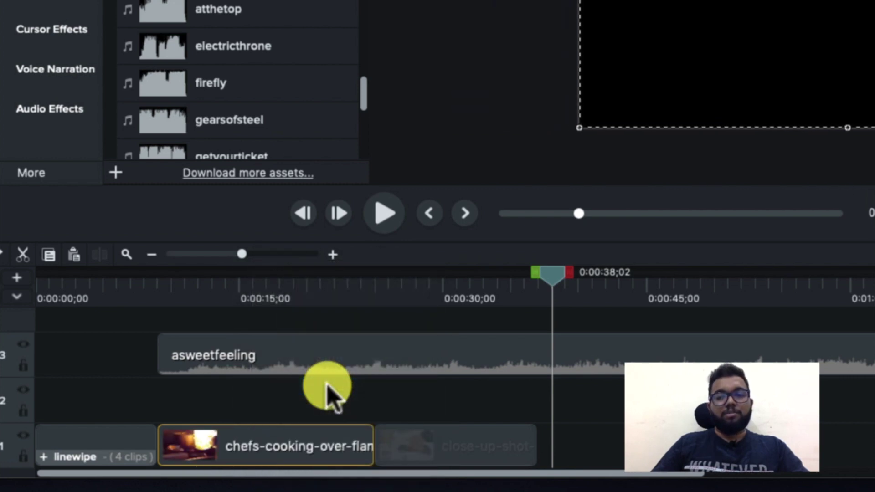
pyautogui.rightClick(273, 441)
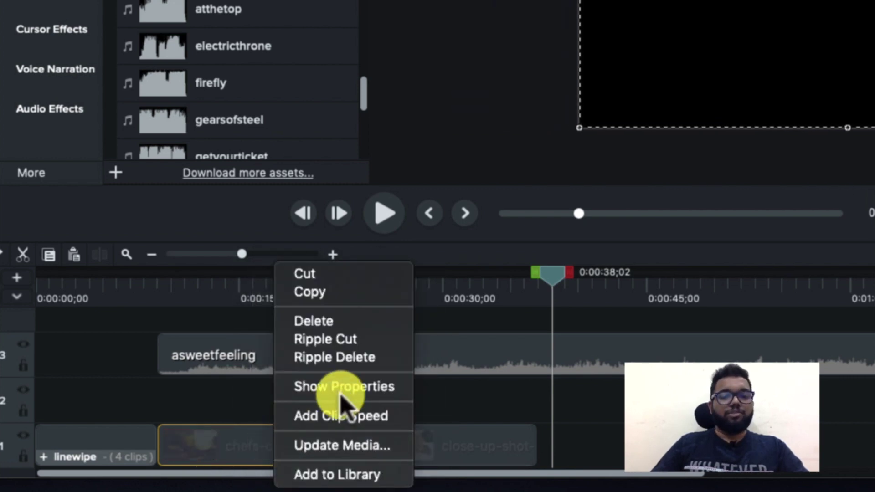
pyautogui.click(344, 388)
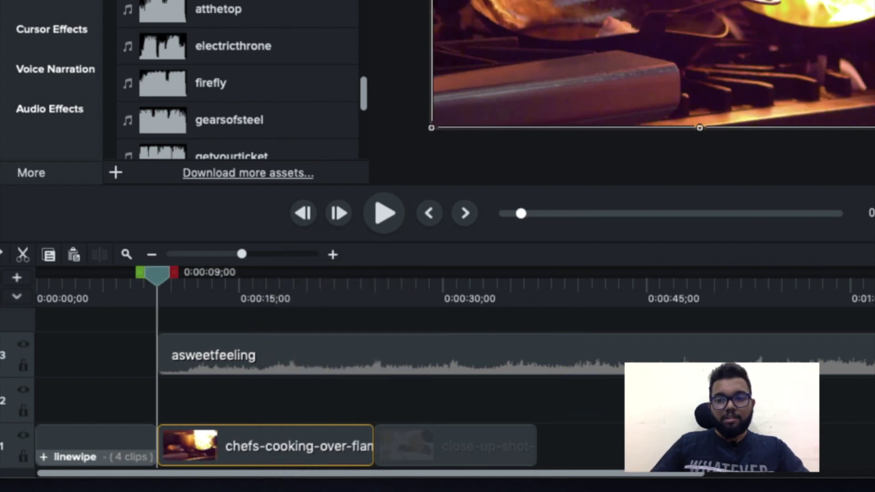
# - Copy the properties of the chefs-cooking clip and rotate the clip on the canvas
pyautogui.rightClick(181, 442)
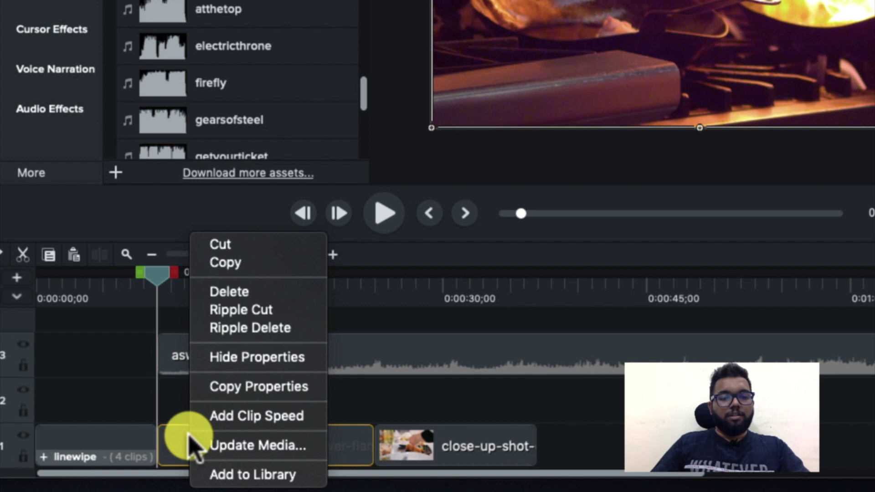
pyautogui.click(259, 388)
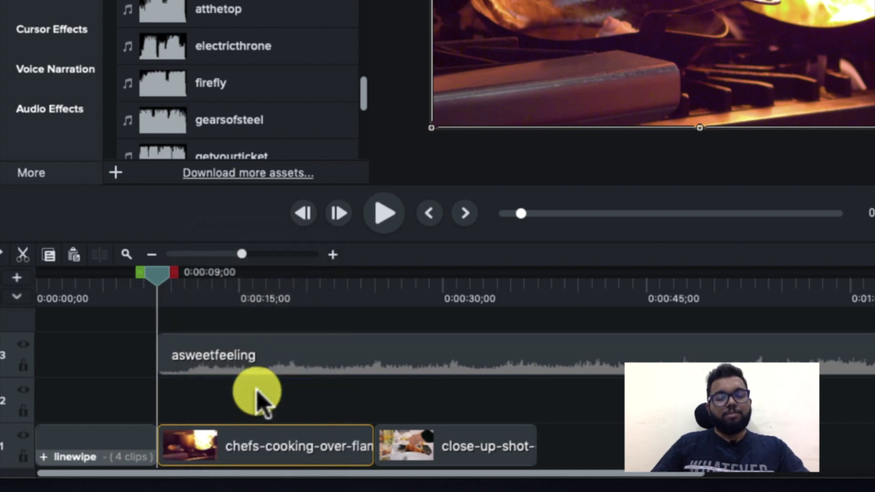
pyautogui.click(356, 458)
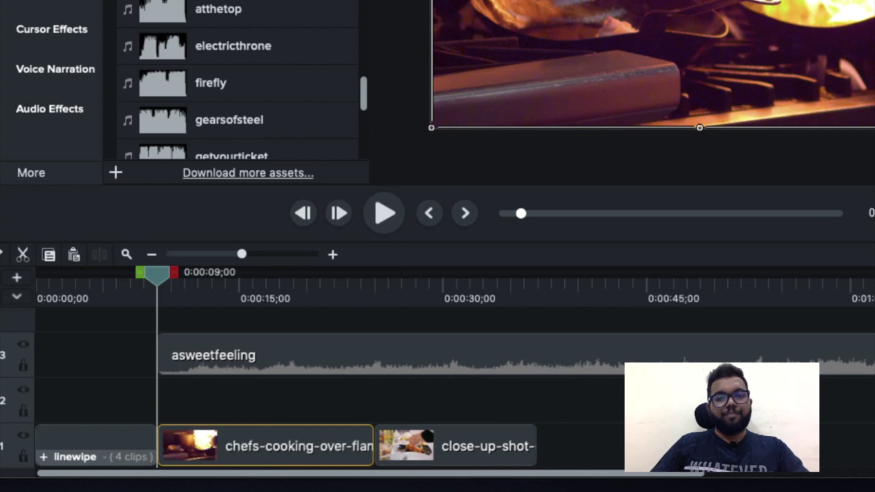
pyautogui.scroll(-3, 756, 114)
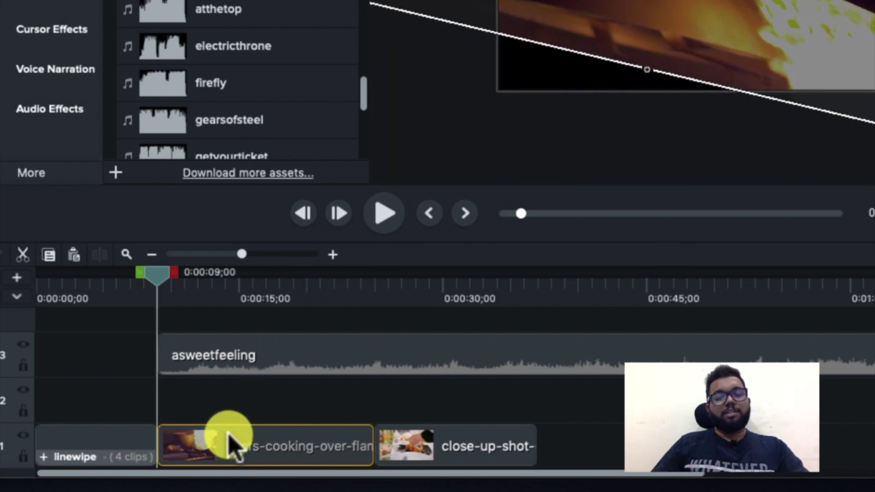
# - Compare how the close-up-shot clip and the rotated chefs-cooking clip look on the canvas
pyautogui.click(452, 294)
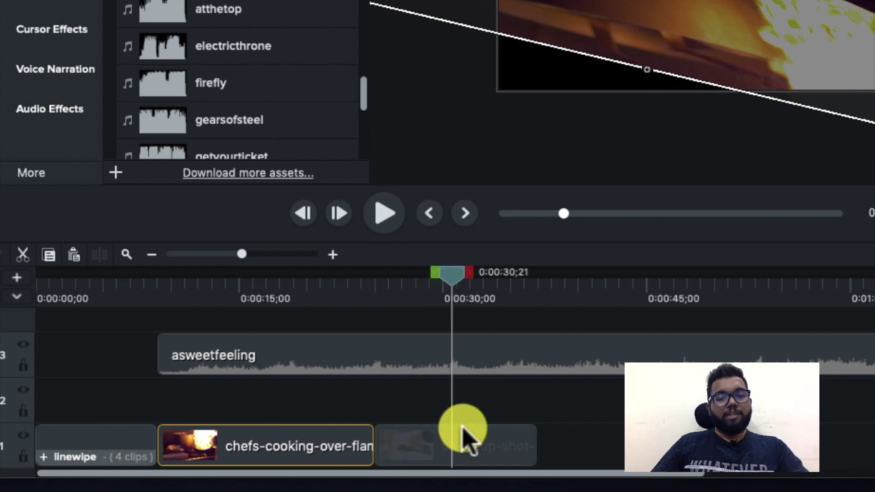
pyautogui.click(458, 448)
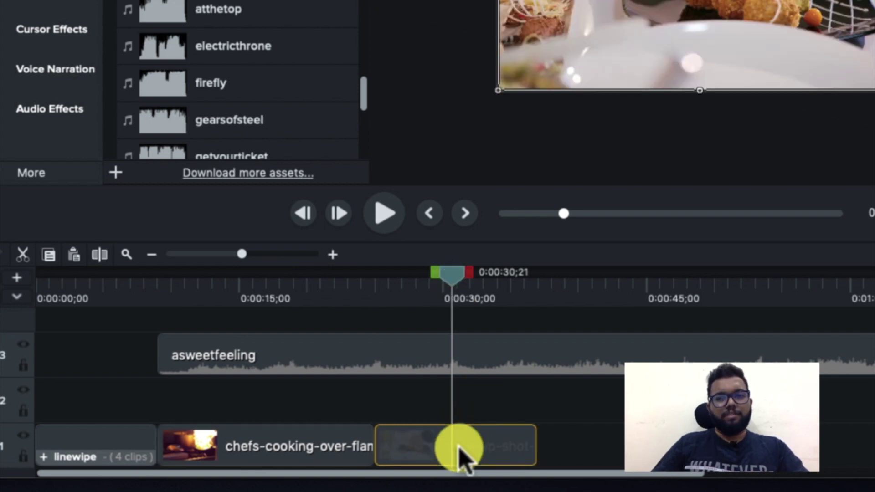
pyautogui.click(321, 278)
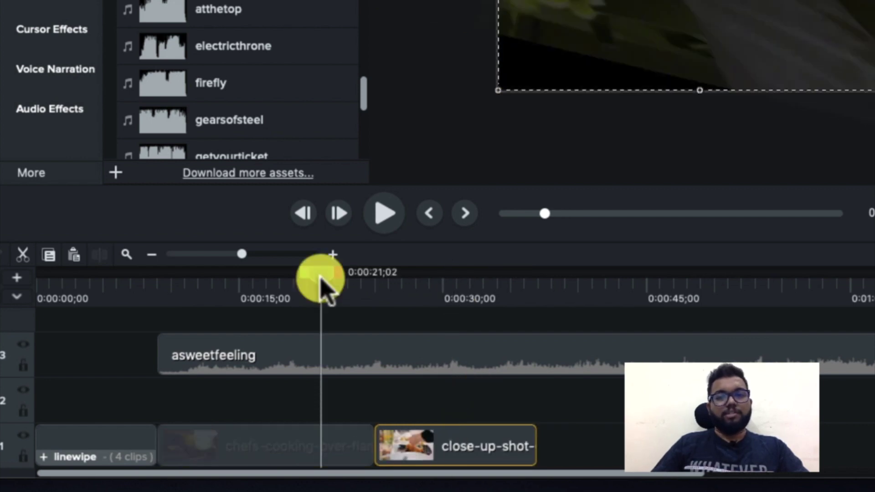
pyautogui.click(239, 279)
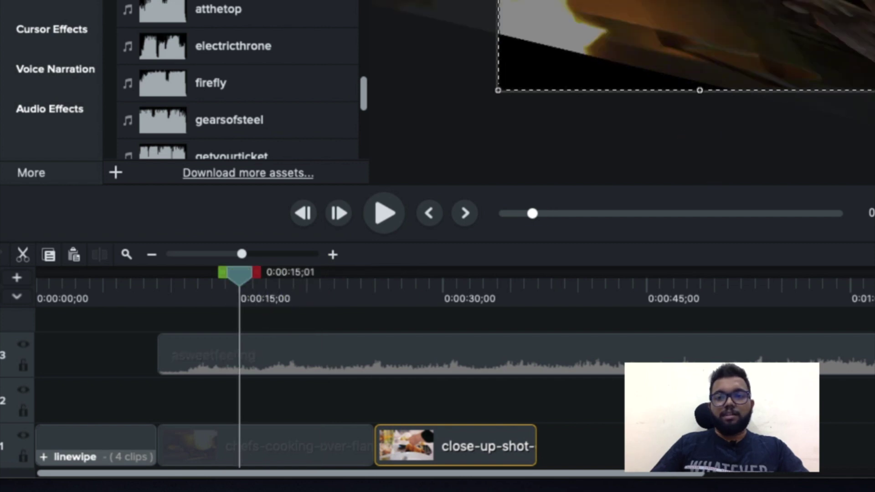
pyautogui.click(266, 445)
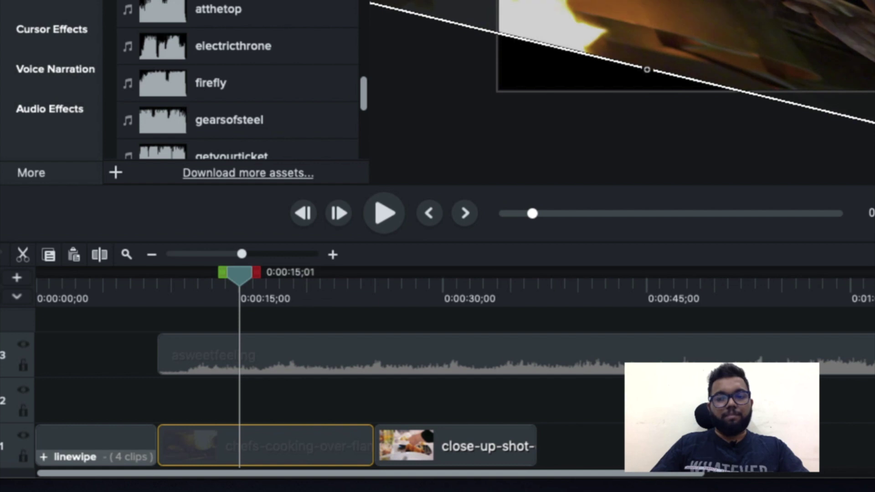
# - Copy the properties of the rotated chefs-cooking clip, paste them onto the close-up-shot clip and preview that clip
pyautogui.rightClick(328, 445)
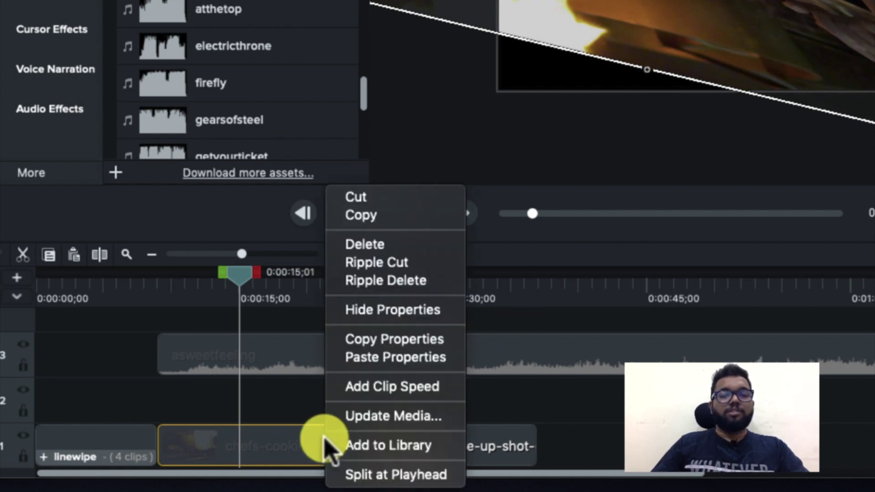
pyautogui.click(385, 341)
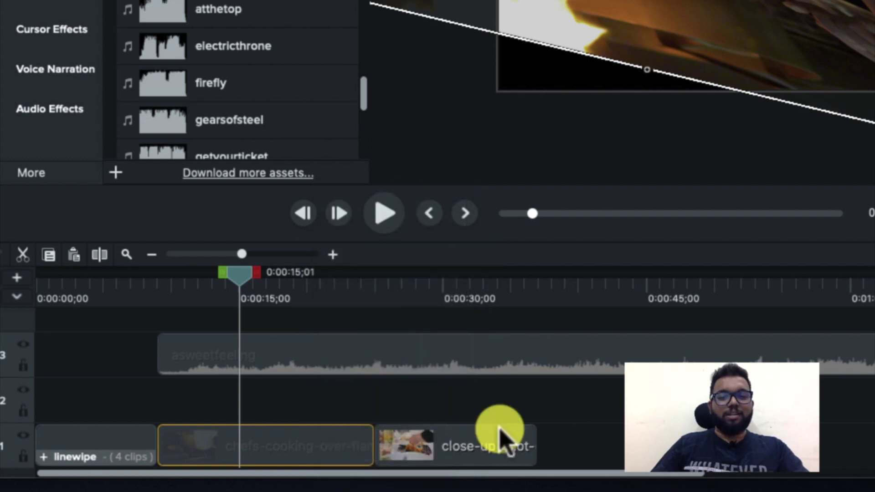
pyautogui.rightClick(469, 446)
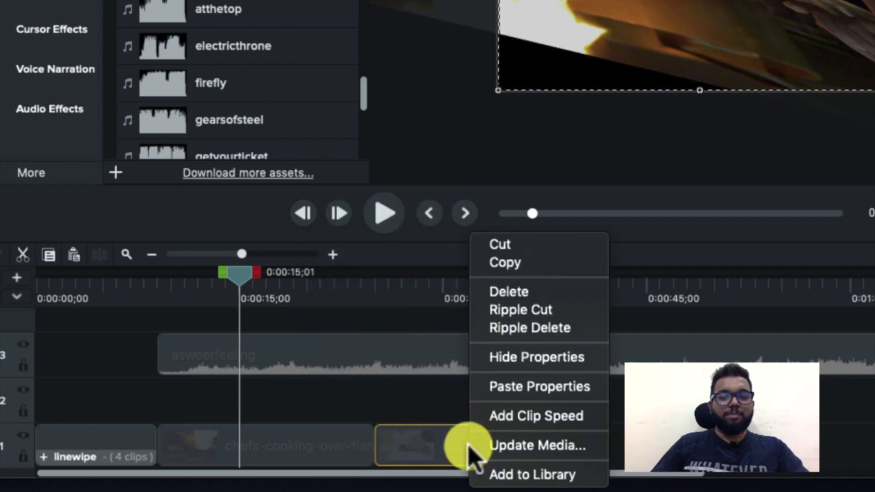
pyautogui.click(527, 387)
pyautogui.click(416, 302)
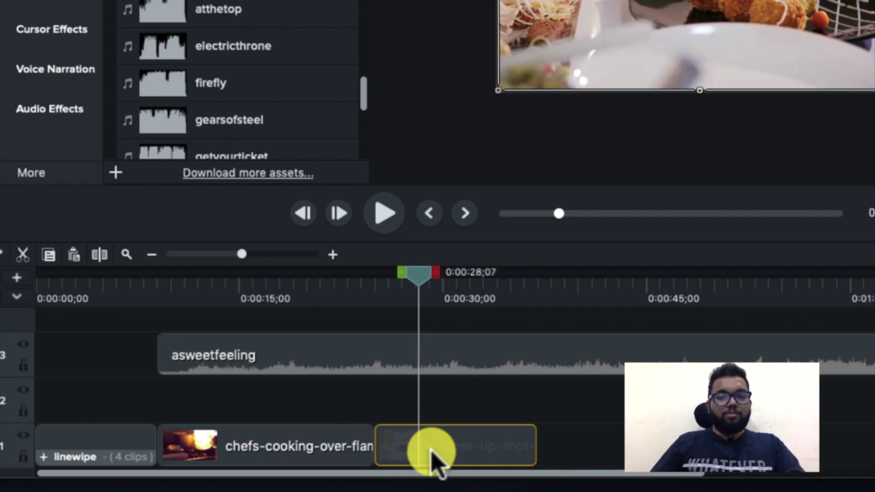
# - Add Clip Speed to the chefs-cooking clip and check which options the clip offers for it
pyautogui.click(333, 458)
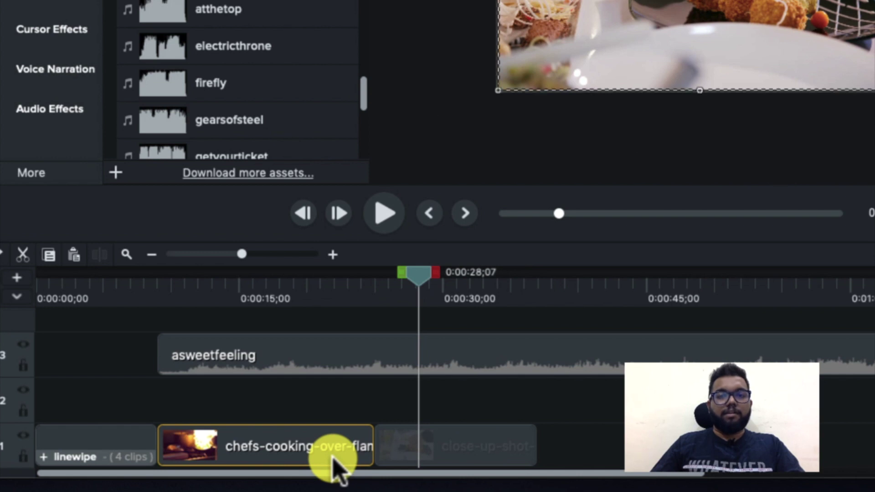
pyautogui.rightClick(285, 449)
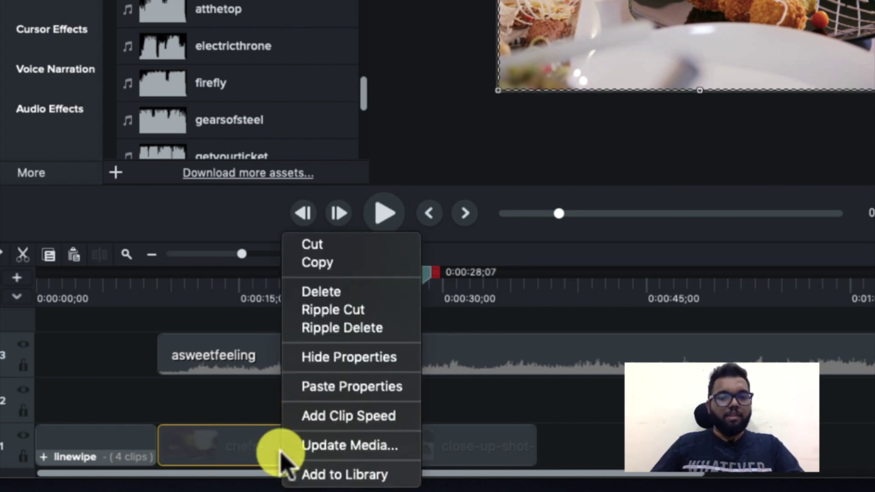
pyautogui.click(350, 417)
pyautogui.click(259, 288)
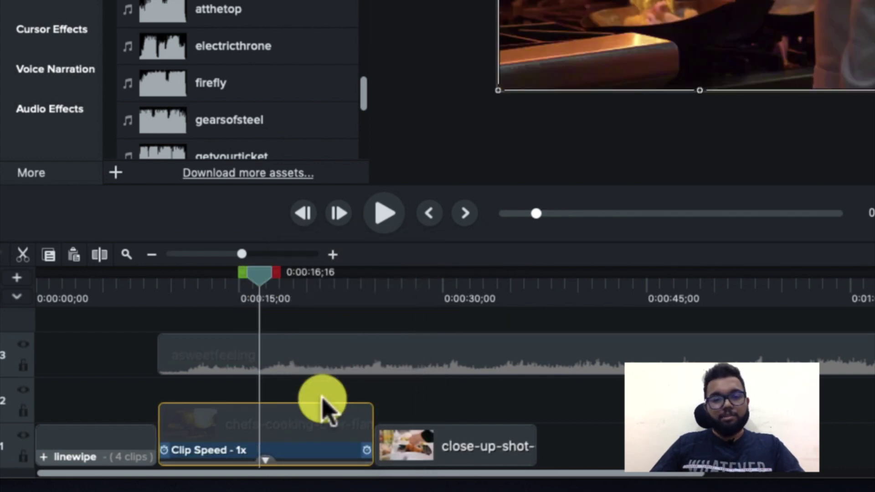
pyautogui.rightClick(297, 434)
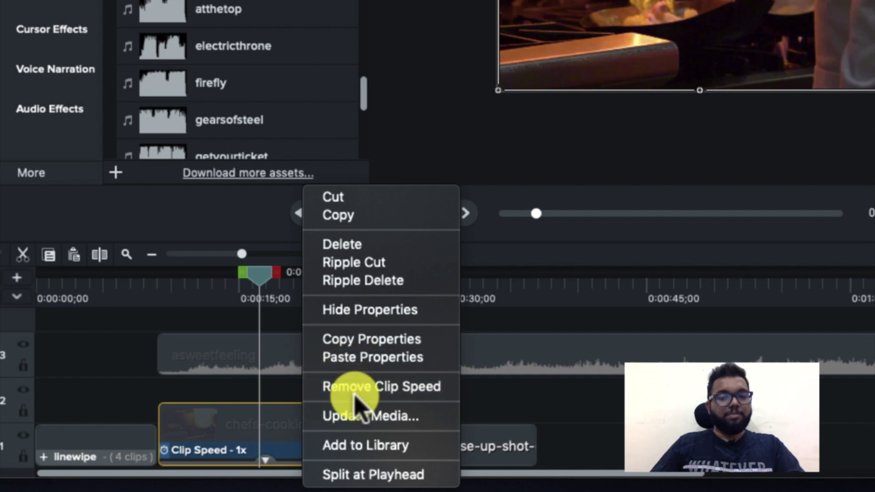
pyautogui.press('Escape')
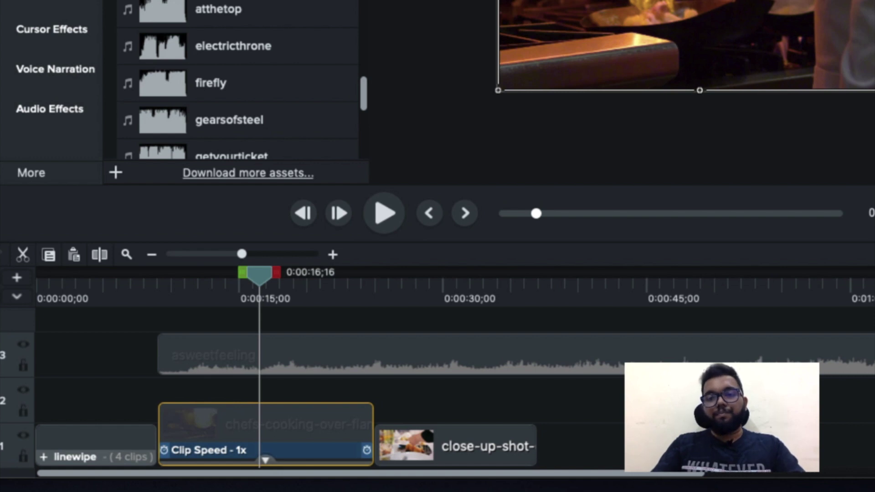
# - Speed up the chefs-cooking clip by shortening its clip speed duration and play it twice from its start
pyautogui.press('Return')
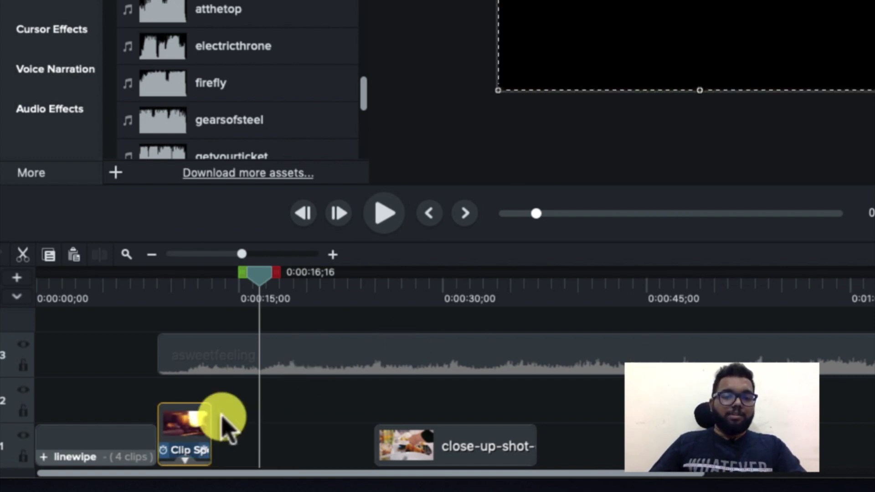
pyautogui.click(150, 288)
pyautogui.press('space')
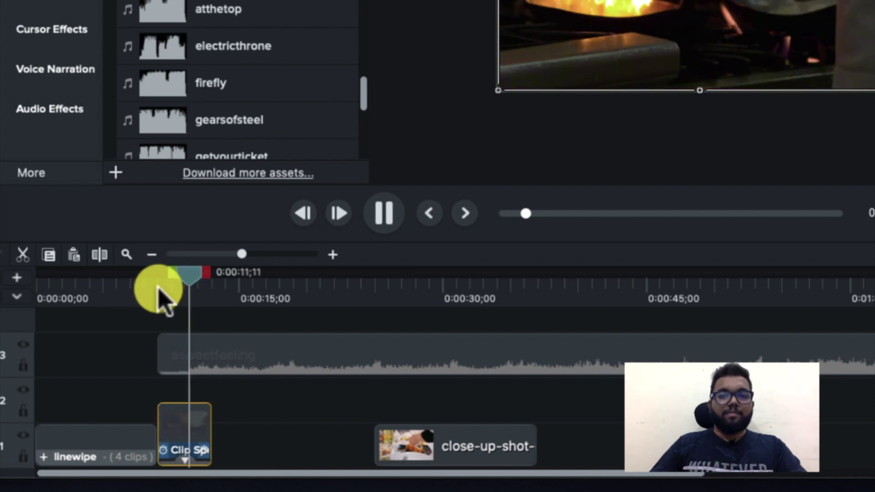
pyautogui.press('space')
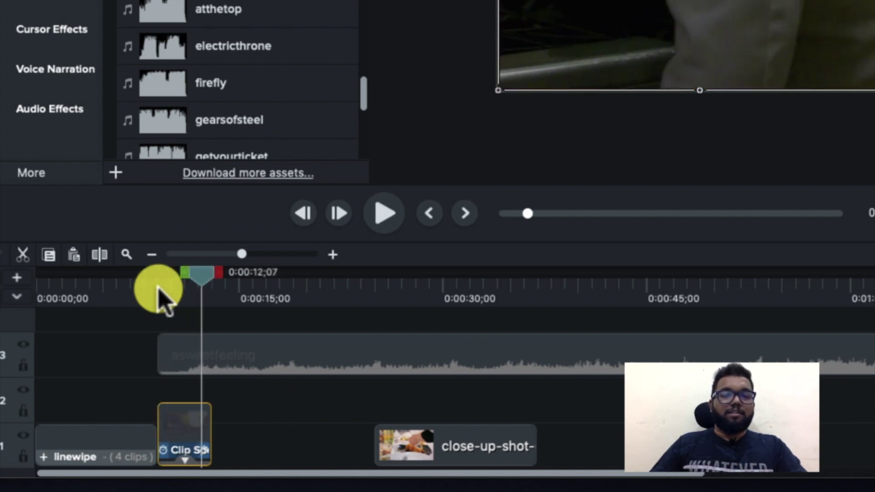
pyautogui.press('space')
pyautogui.click(147, 292)
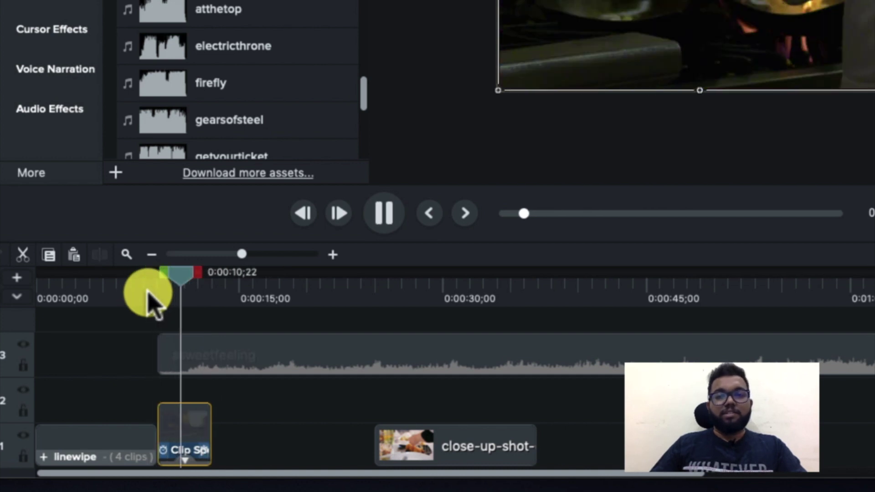
pyautogui.press('space')
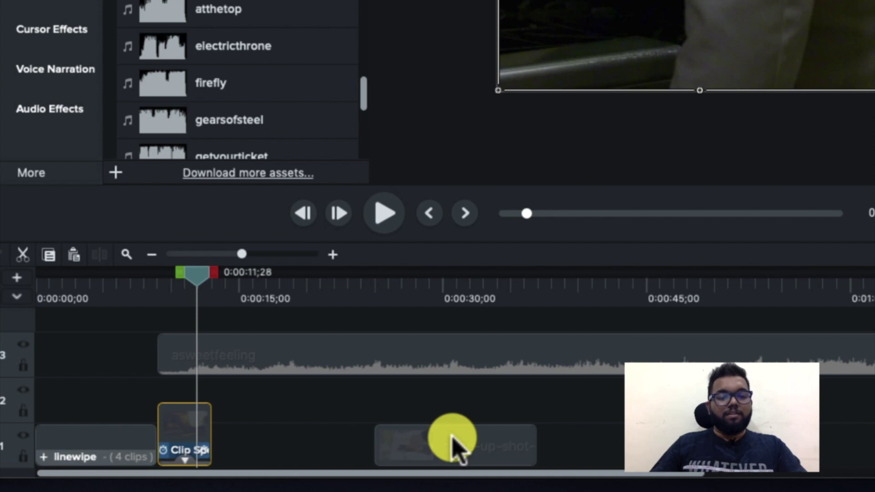
# - Undo the speed-up and the added Clip Speed on the chefs-cooking clip, playing the restored clip briefly
pyautogui.press('super+z')
pyautogui.press('space')
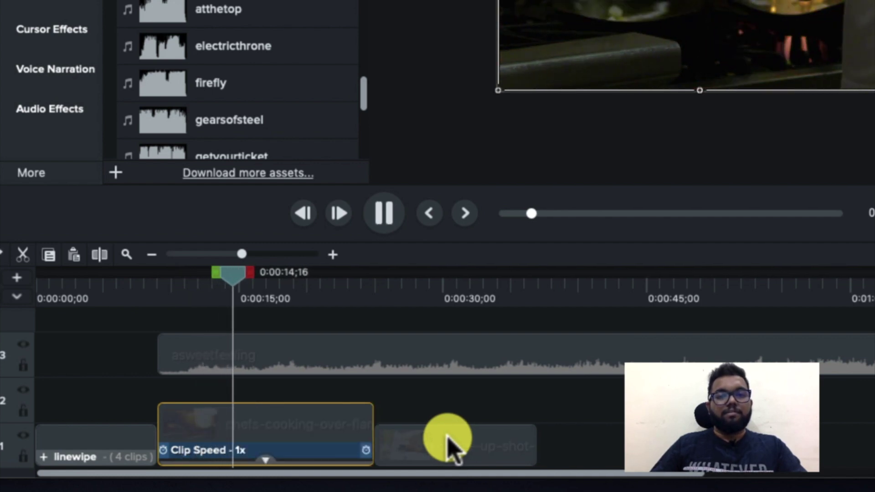
pyautogui.press('space')
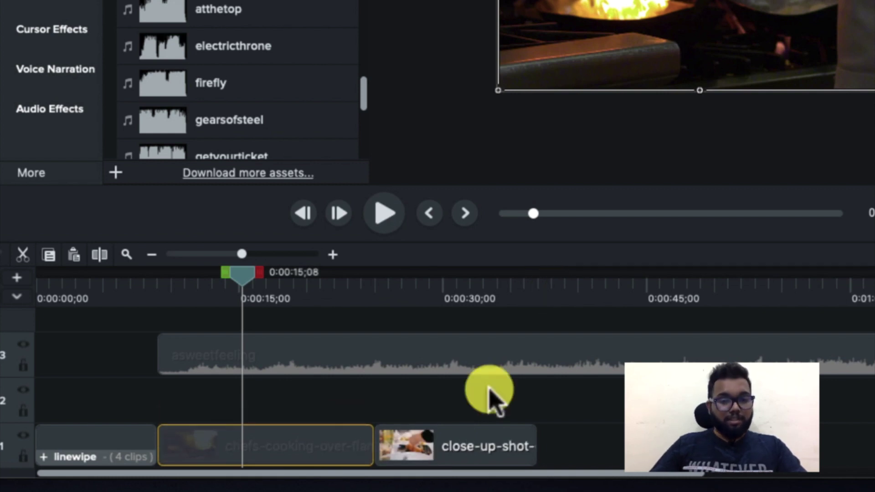
# - Examine the Add to Library option for the chefs-cooking clip, the library assets and the close-up-shot clip's options
pyautogui.rightClick(306, 445)
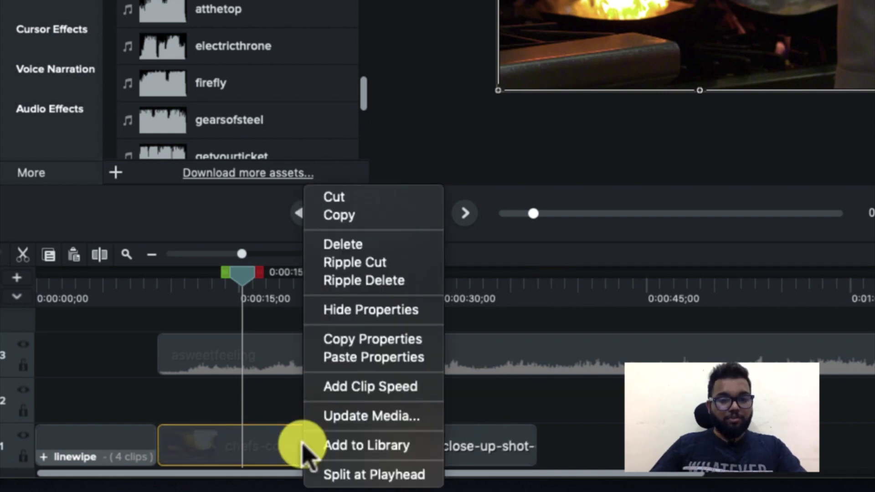
pyautogui.click(385, 446)
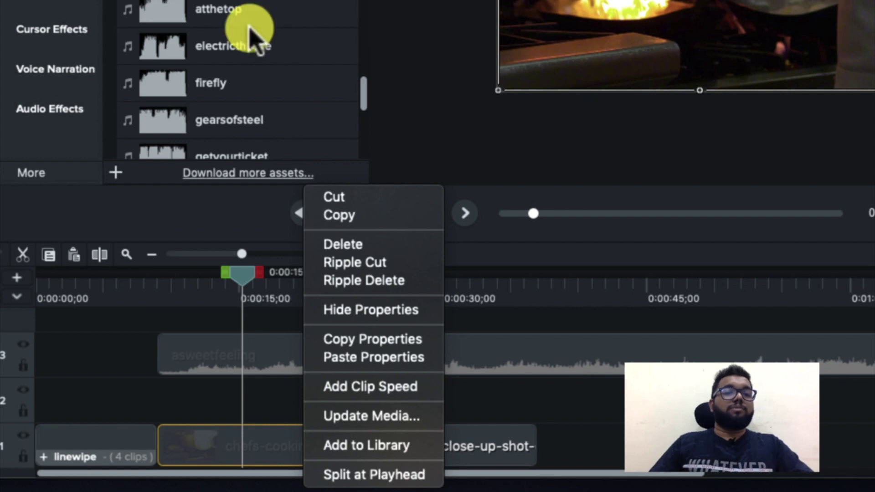
pyautogui.press('Escape')
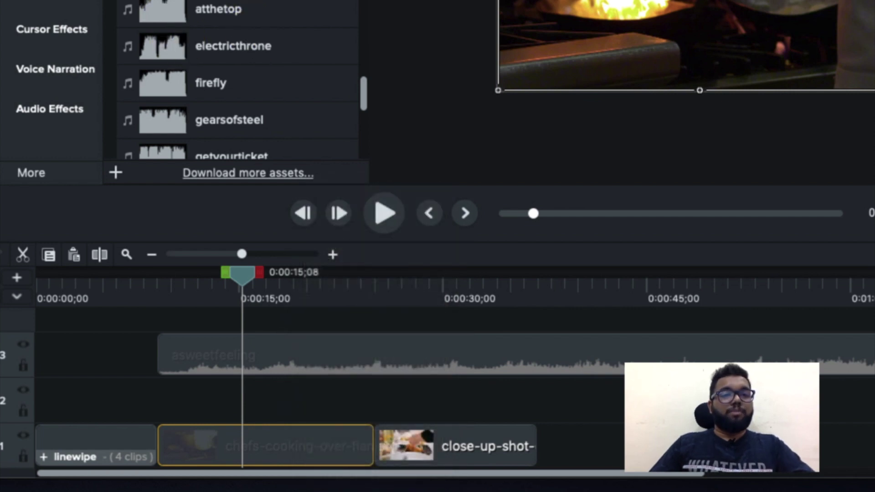
pyautogui.scroll(-5, 111, 97)
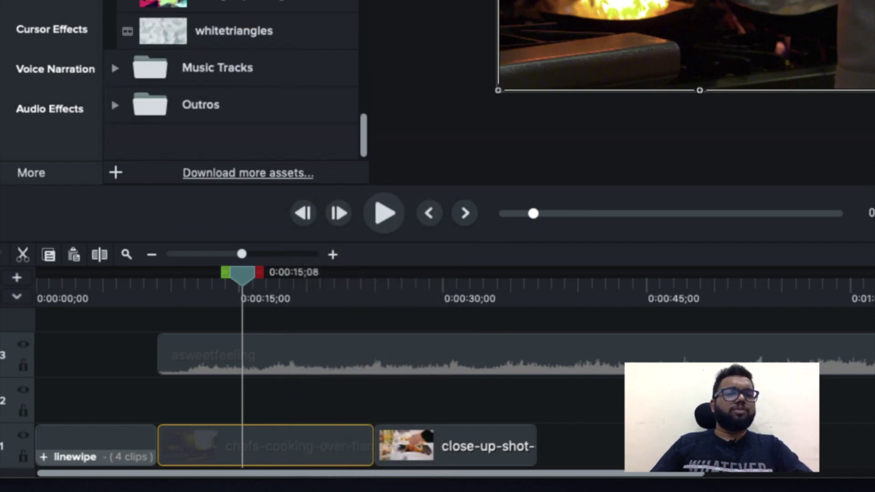
pyautogui.scroll(10, 196, 94)
pyautogui.scroll(-5, 172, 59)
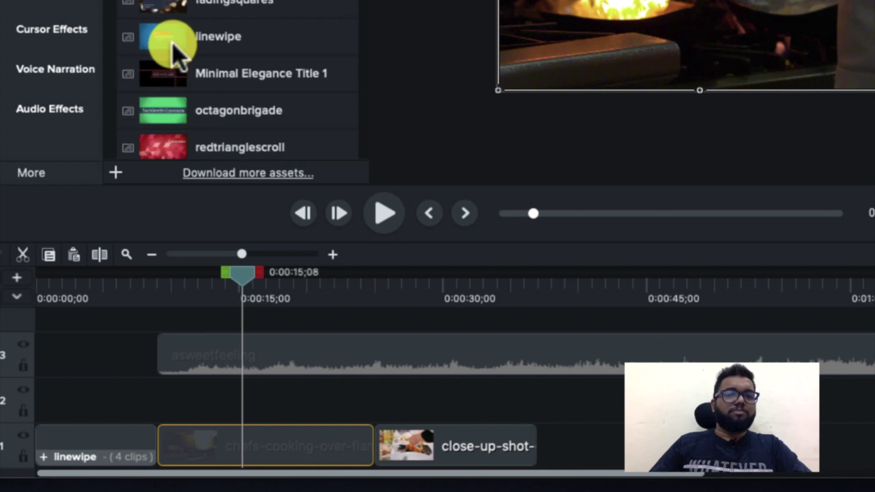
pyautogui.scroll(5, 163, 37)
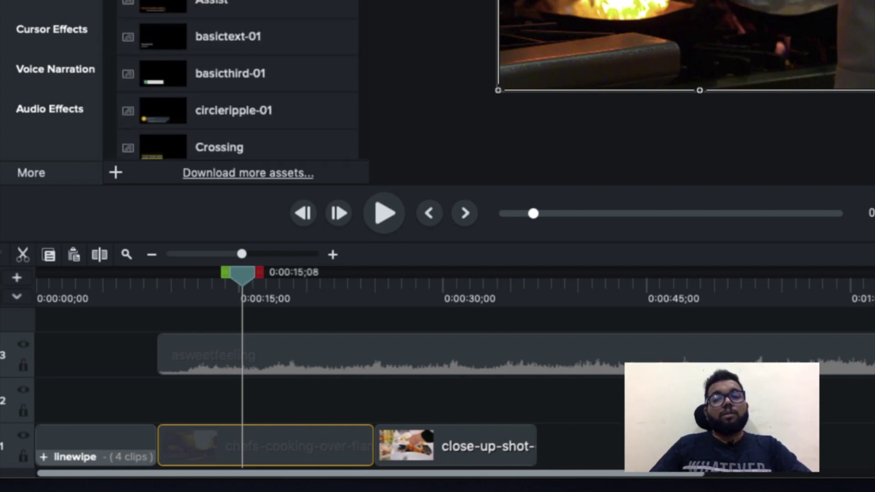
pyautogui.click(482, 447)
pyautogui.rightClick(448, 447)
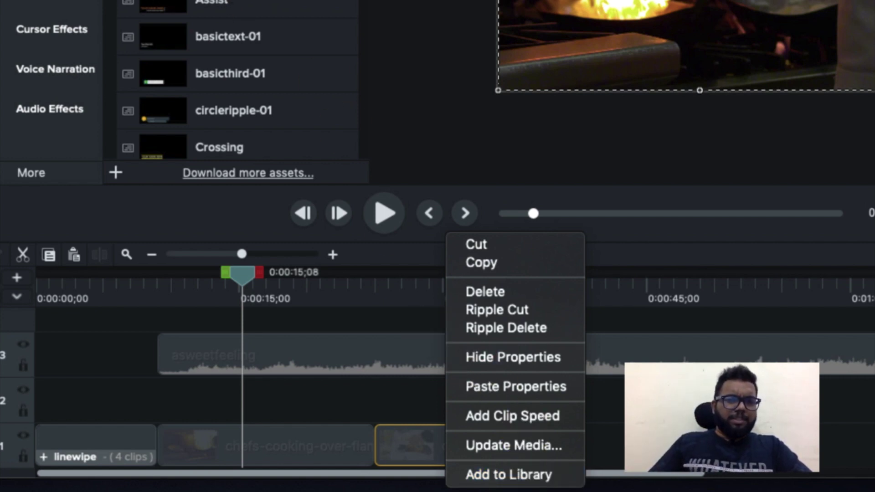
pyautogui.click(158, 2)
# - Add a plain white ABC text callout from the Basic annotations over the lower-left area of the chefs-cooking video
pyautogui.click(47, 1)
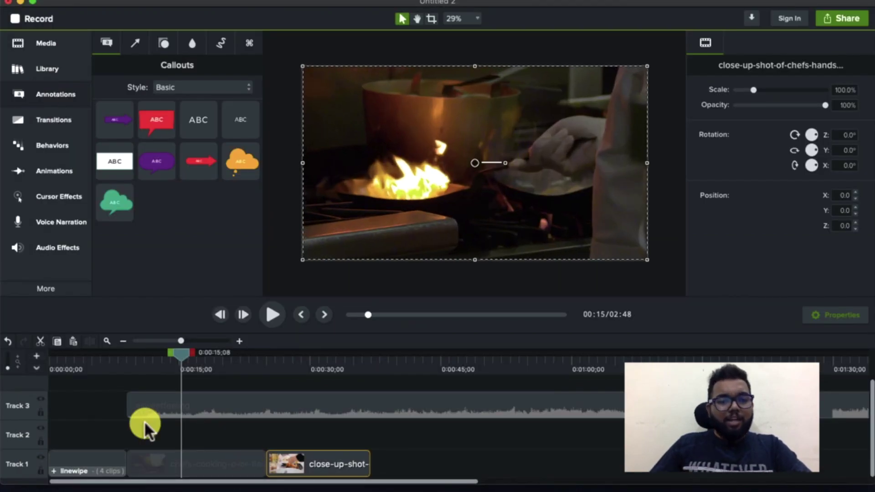
pyautogui.click(162, 454)
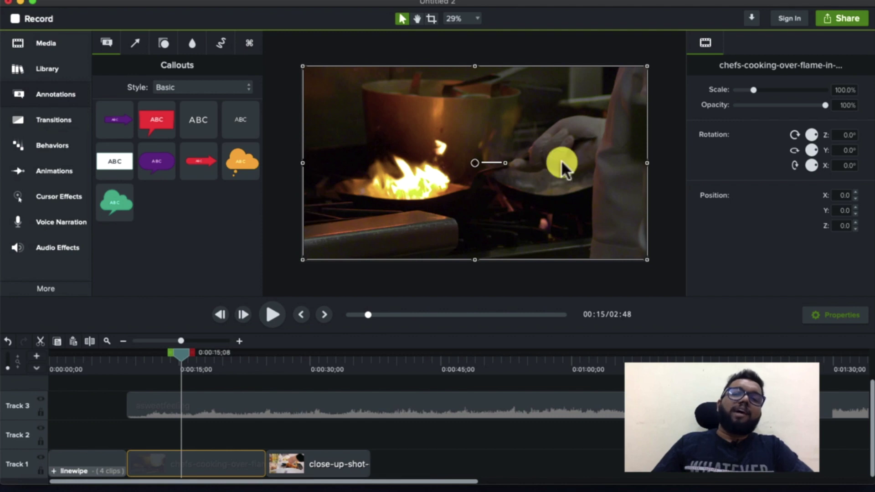
pyautogui.moveTo(197, 119); pyautogui.dragTo(269, 160)
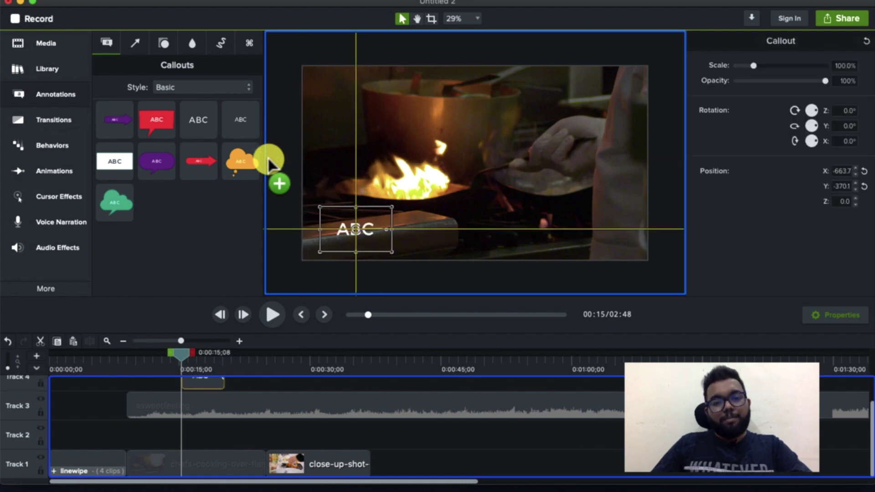
pyautogui.doubleClick(368, 230)
pyautogui.click(409, 226)
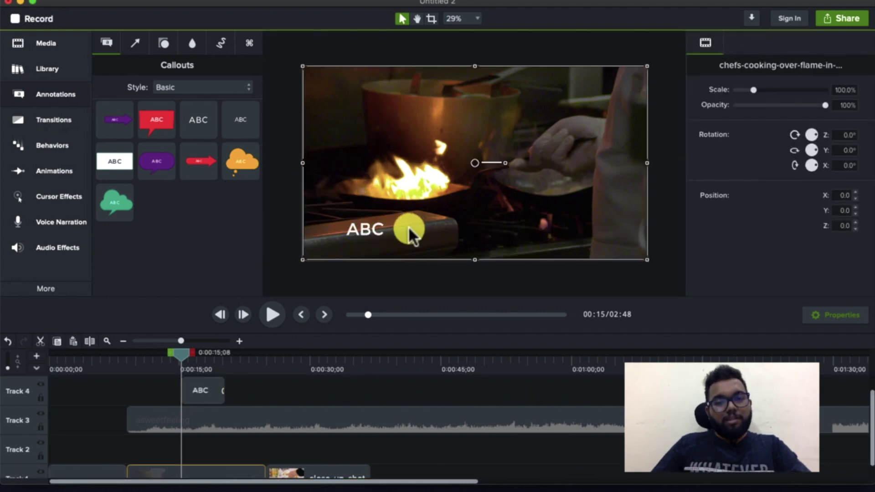
# - Replace the ABC text callout's wording on the chefs-cooking video with "playing with fire"
pyautogui.moveTo(374, 225); pyautogui.dragTo(397, 210)
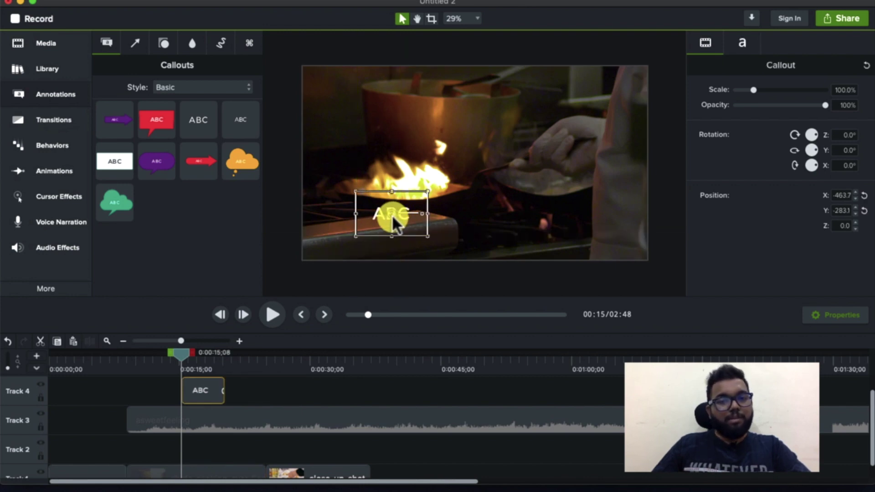
pyautogui.doubleClick(392, 214)
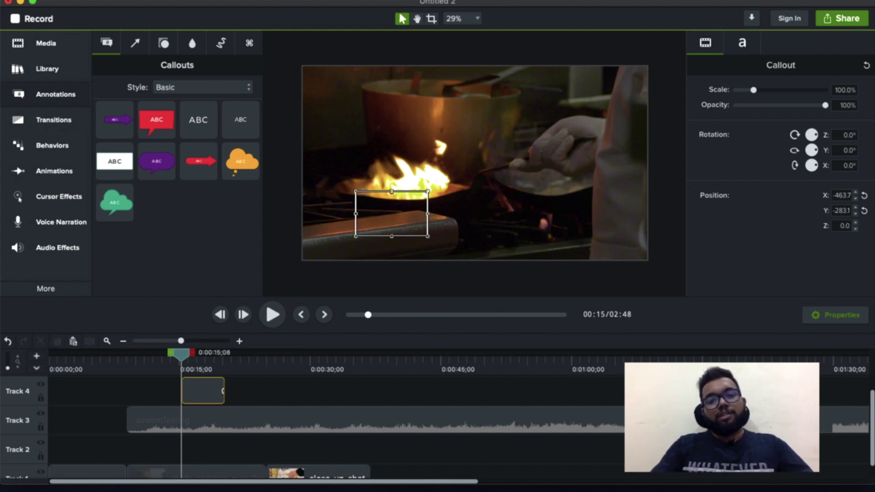
pyautogui.write('pl')
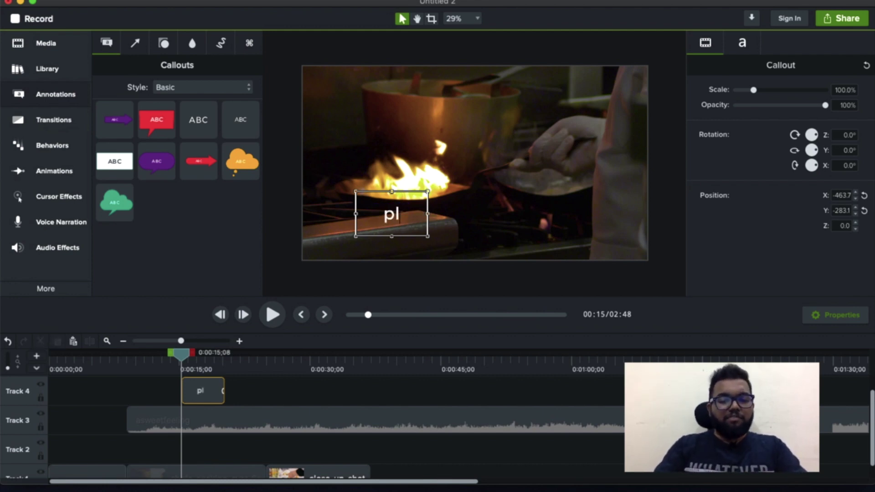
pyautogui.write('aying')
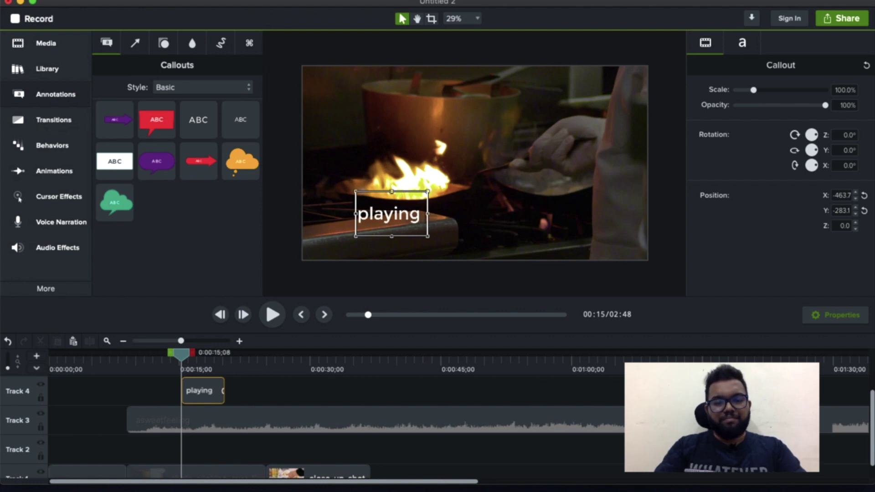
pyautogui.write(' with fire')
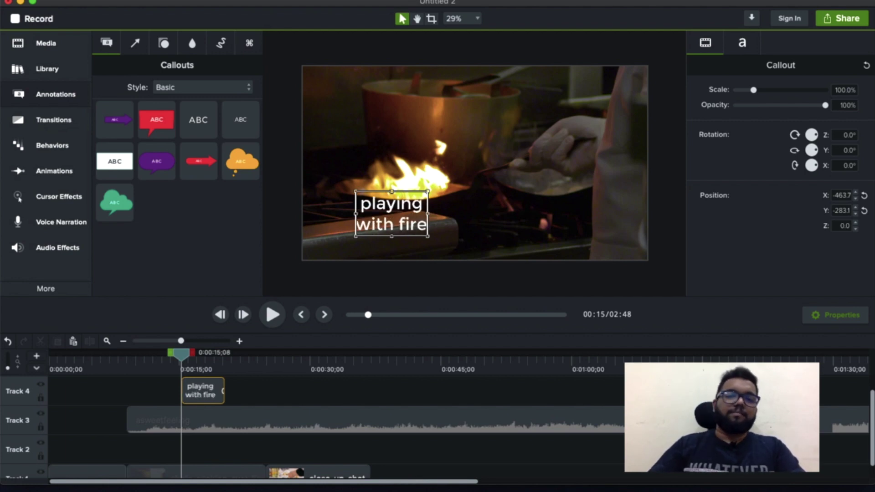
# - Widen the "playing with fire" callout so its text fits on one line and place it in the video's lower-left area
pyautogui.moveTo(426, 213)
pyautogui.mouseDown()
pyautogui.moveTo(461, 216)
pyautogui.moveTo(444, 215)
pyautogui.moveTo(443, 231)
pyautogui.moveTo(461, 219)
pyautogui.mouseUp()
pyautogui.click(460, 215)
pyautogui.click(467, 261)
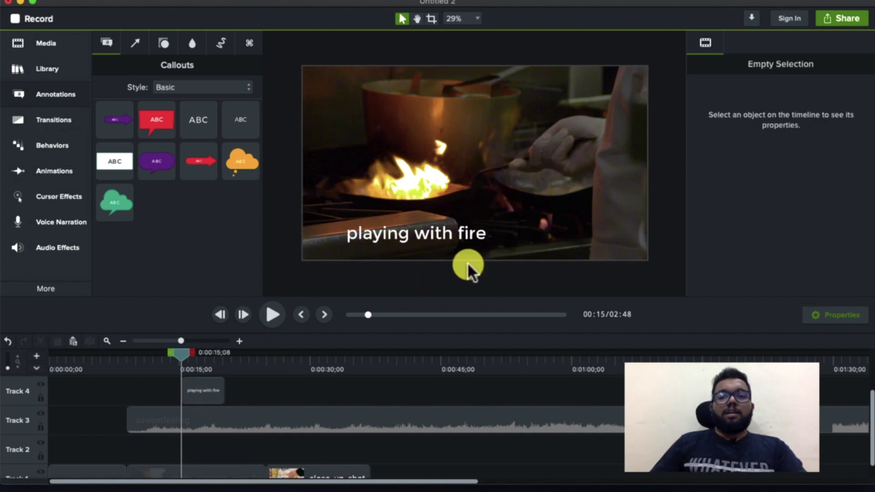
pyautogui.click(437, 238)
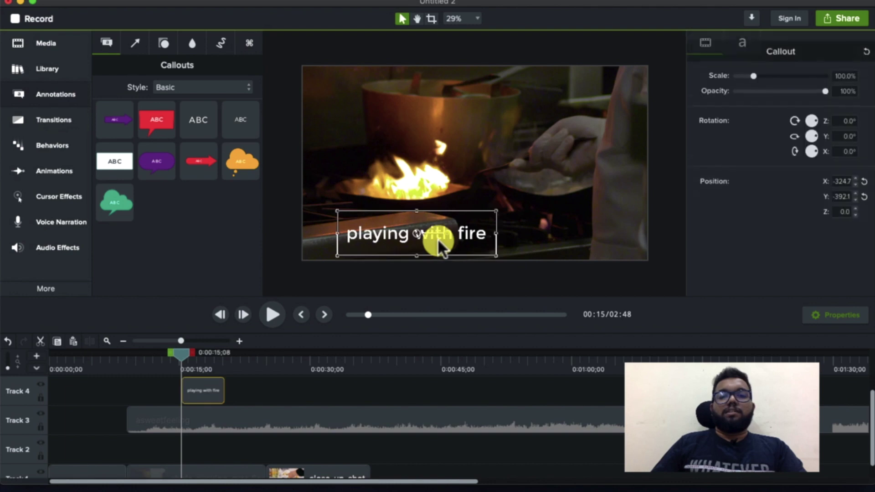
# - Play the video from the beginning and scrub past the callout to check when its text appears and disappears
pyautogui.click(146, 357)
pyautogui.moveTo(146, 357); pyautogui.dragTo(67, 365)
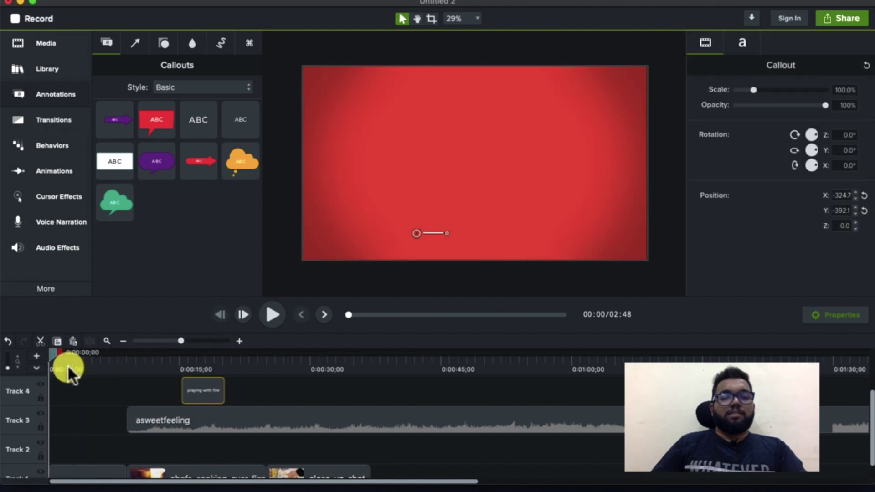
pyautogui.press('space')
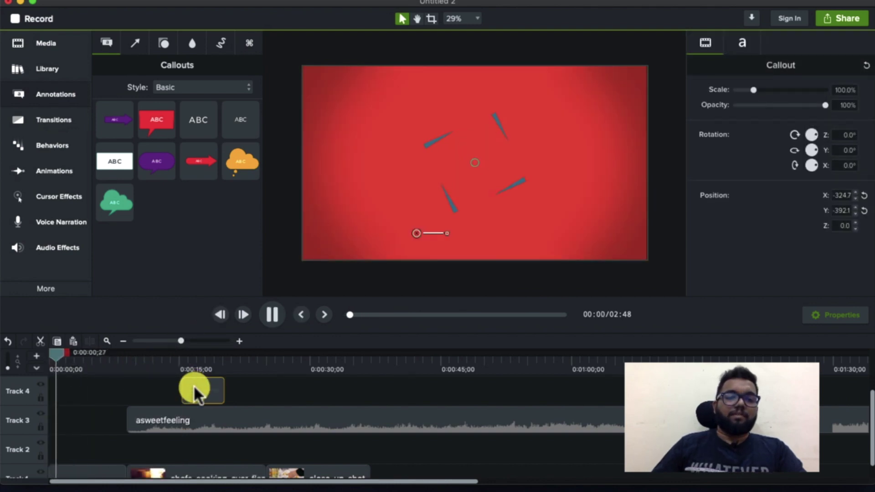
pyautogui.press('space')
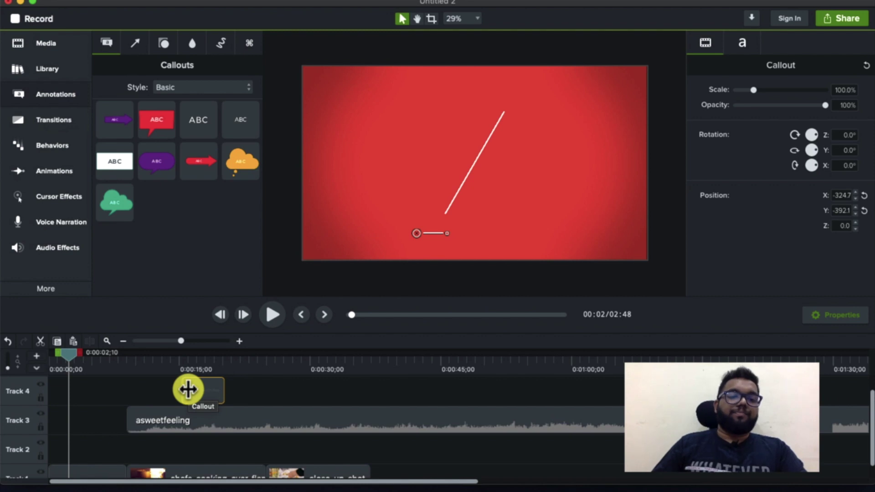
pyautogui.moveTo(184, 363); pyautogui.dragTo(206, 363)
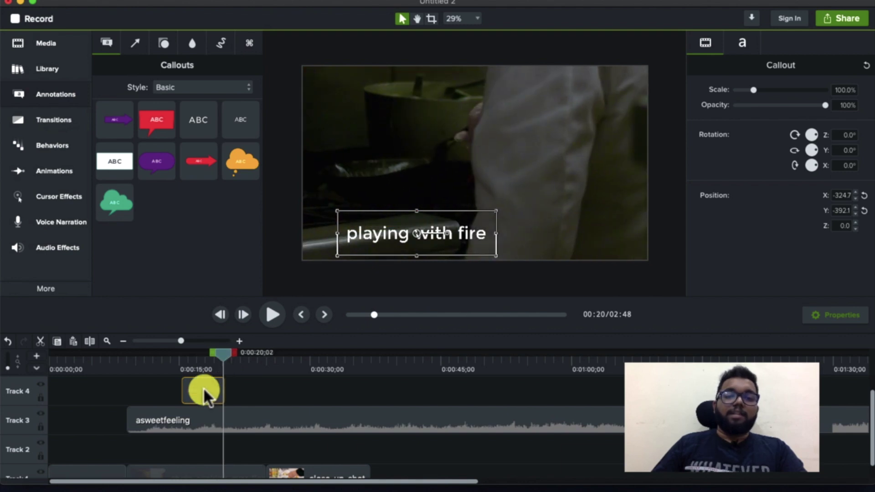
pyautogui.click(81, 358)
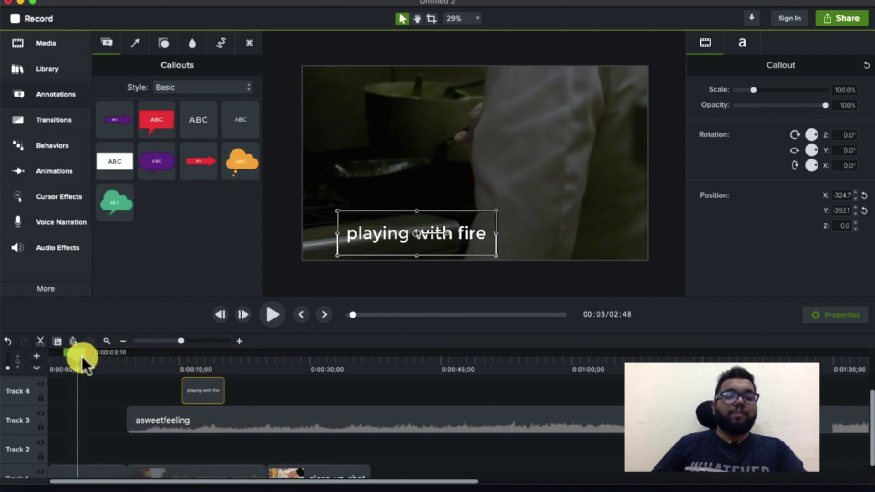
pyautogui.press('super+Return')
pyautogui.press('space')
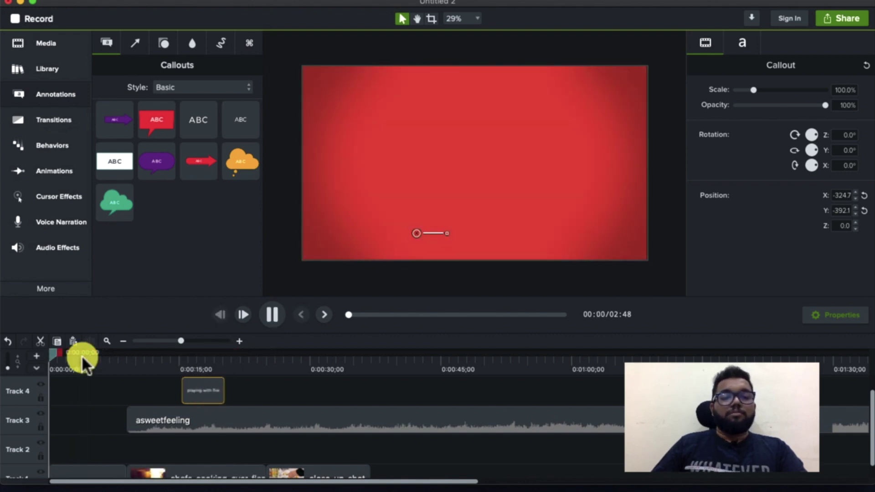
pyautogui.click(117, 361)
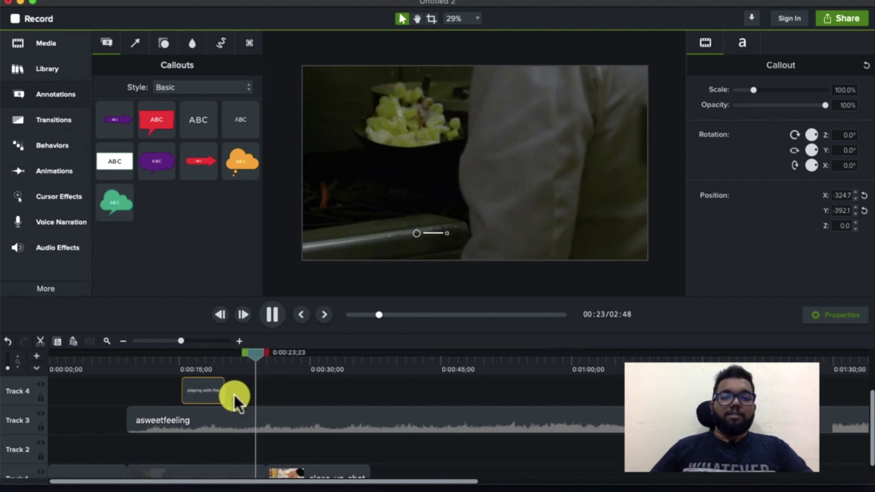
pyautogui.press('space')
# - Extend the "playing with fire" callout on Track 4 at both ends to span the whole chefs-cooking clip
pyautogui.scroll(-1, 234, 393)
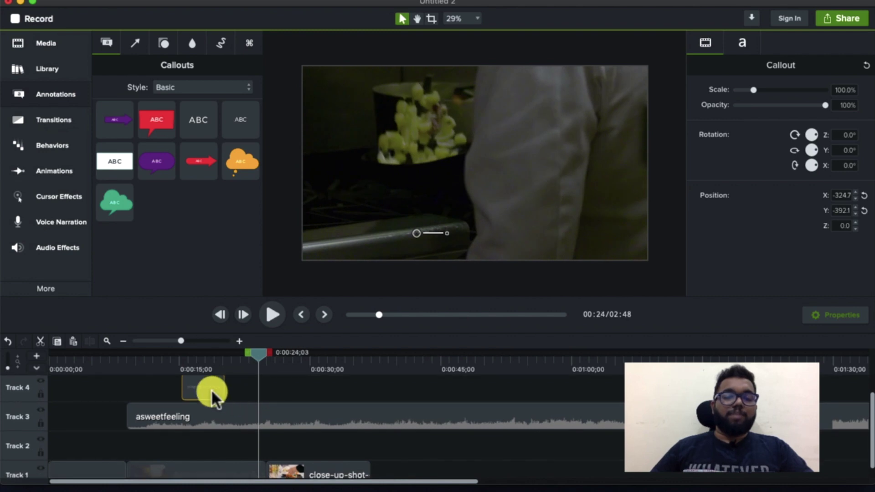
pyautogui.click(245, 462)
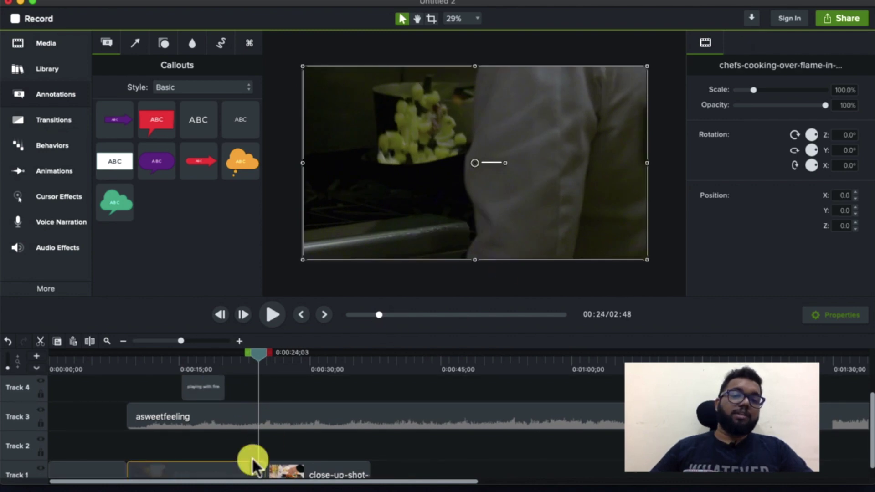
pyautogui.scroll(-3, 245, 458)
pyautogui.scroll(2, 229, 447)
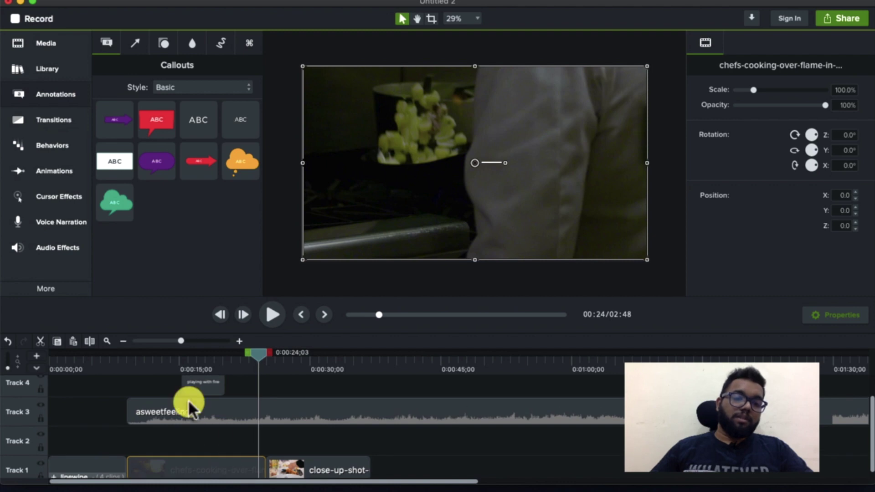
pyautogui.moveTo(182, 385); pyautogui.dragTo(127, 385)
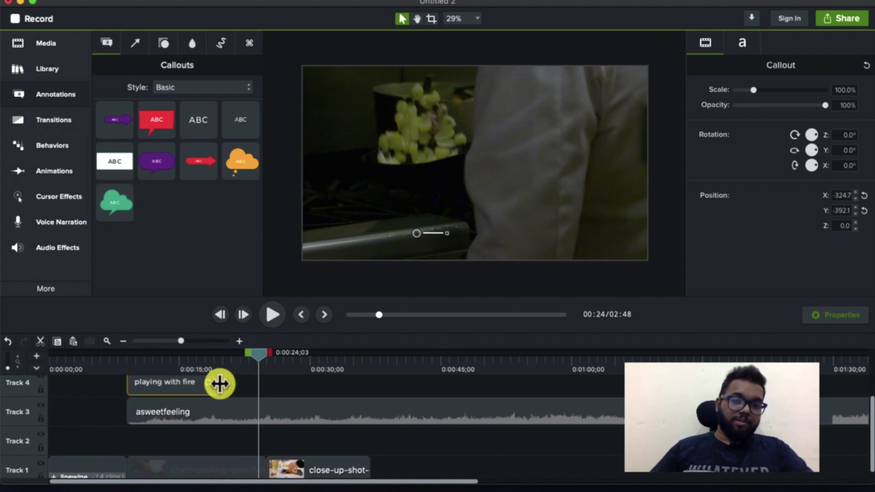
pyautogui.moveTo(219, 384); pyautogui.dragTo(262, 384)
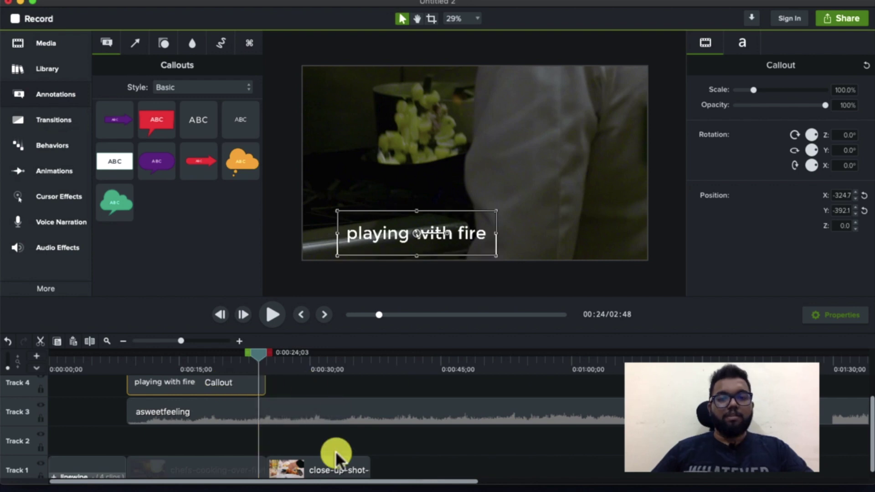
# - Play the chefs-cooking section from just before its start to check the extended callout
pyautogui.click(123, 357)
pyautogui.press('space')
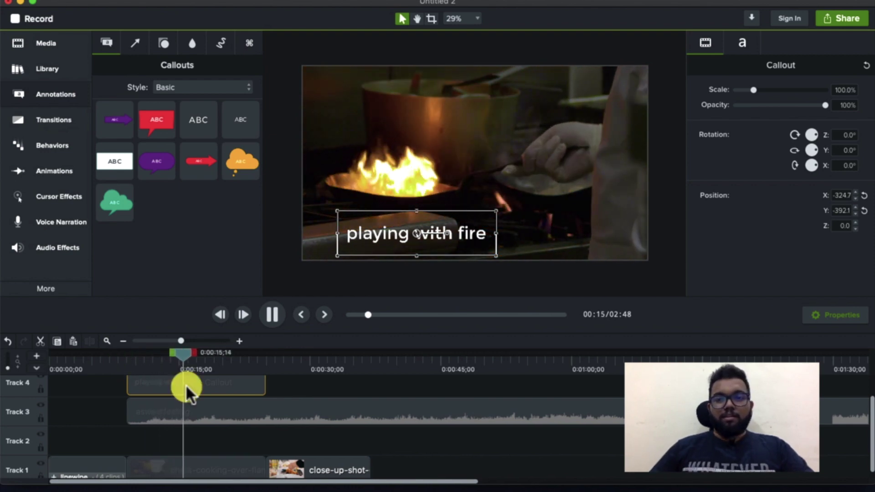
pyautogui.press('space')
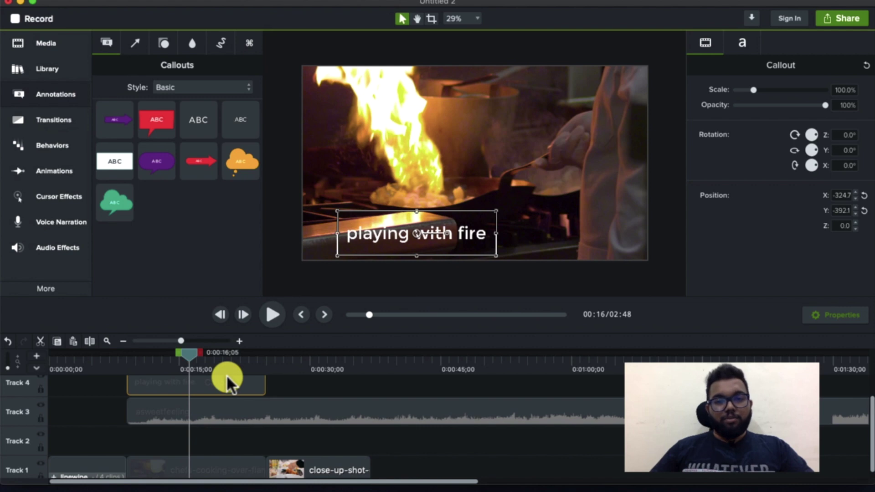
# - Scale the "playing with fire" callout to 119.4% and set its font to Zona Pro Thin
pyautogui.moveTo(753, 86); pyautogui.dragTo(762, 92)
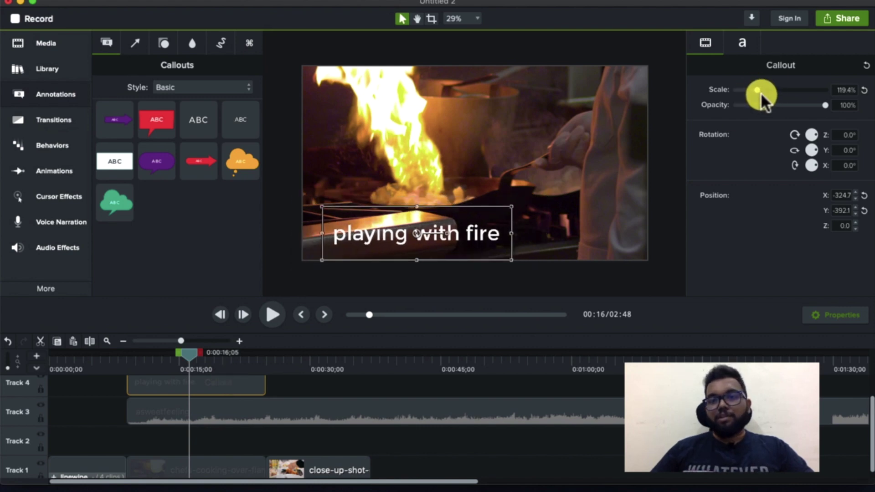
pyautogui.click(748, 43)
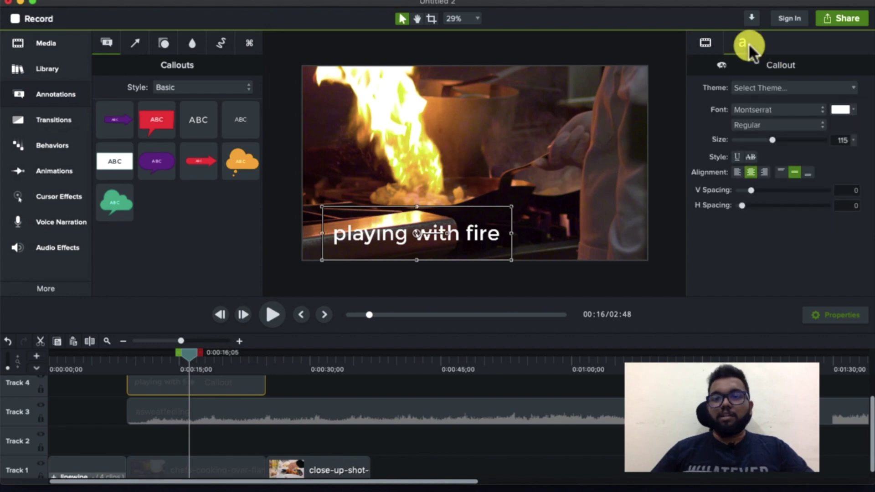
pyautogui.click(802, 108)
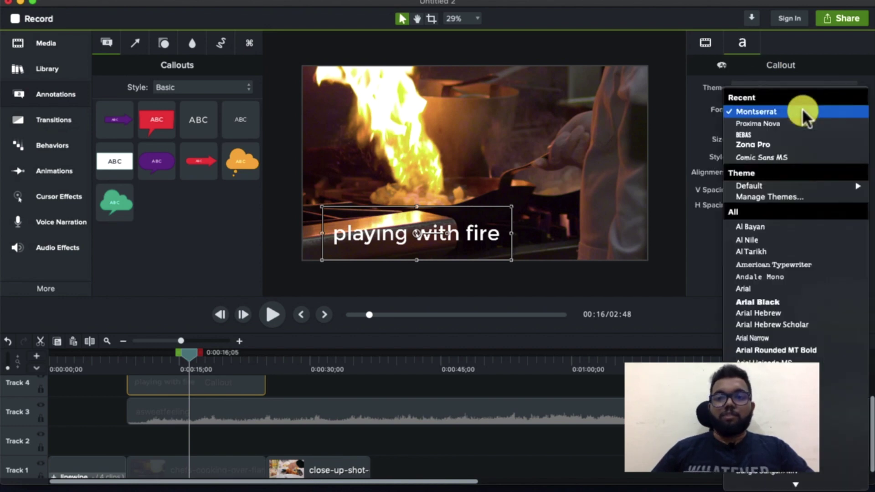
pyautogui.click(785, 138)
pyautogui.click(773, 124)
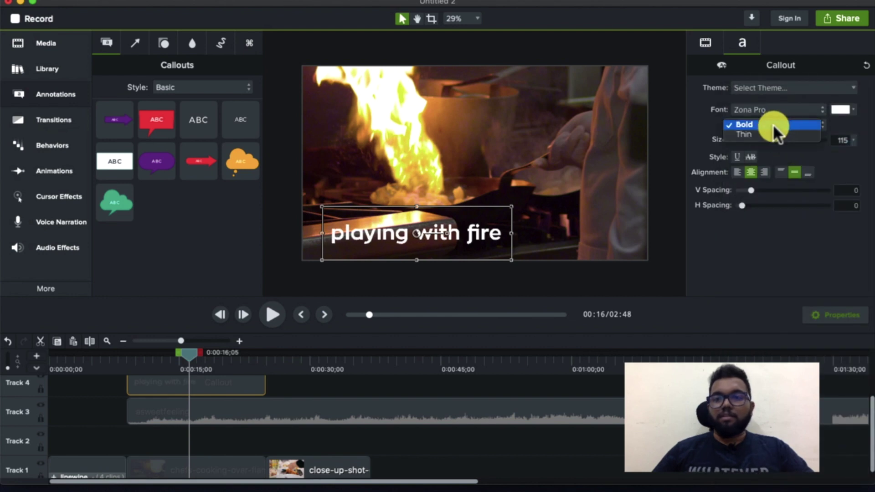
pyautogui.click(770, 133)
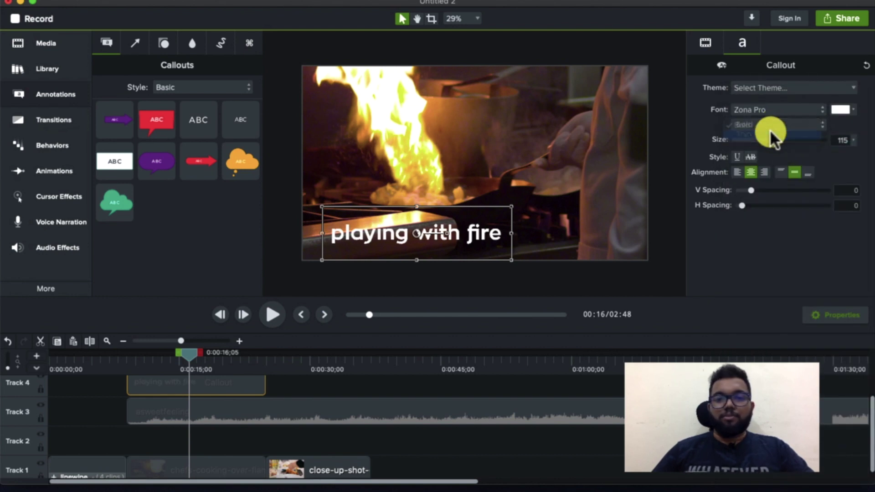
# - Look at the font colour choices, set the callout's font size to 121 and underline the text
pyautogui.click(839, 110)
pyautogui.moveTo(815, 177); pyautogui.dragTo(774, 140)
pyautogui.click(717, 131)
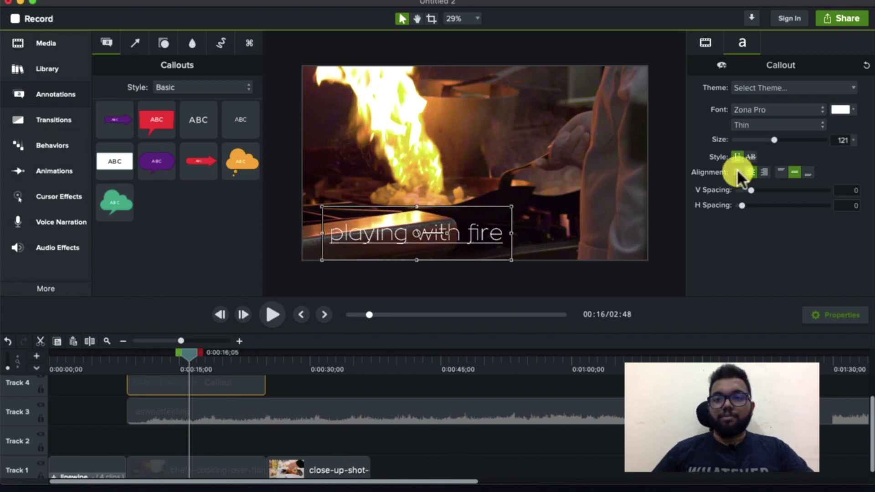
# - Try the callout's horizontal alignments, ending with right alignment, and slightly increase its horizontal letter spacing
pyautogui.click(737, 172)
pyautogui.click(750, 172)
pyautogui.click(764, 171)
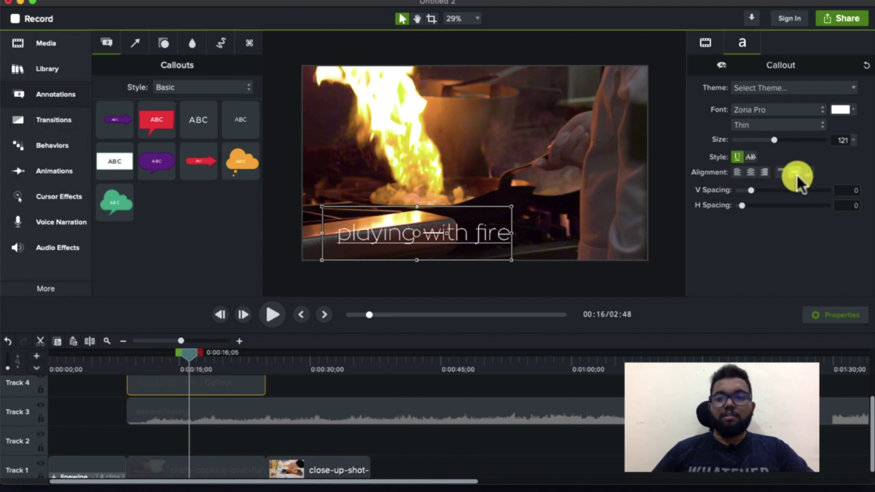
pyautogui.moveTo(753, 186); pyautogui.dragTo(741, 205)
pyautogui.click(711, 43)
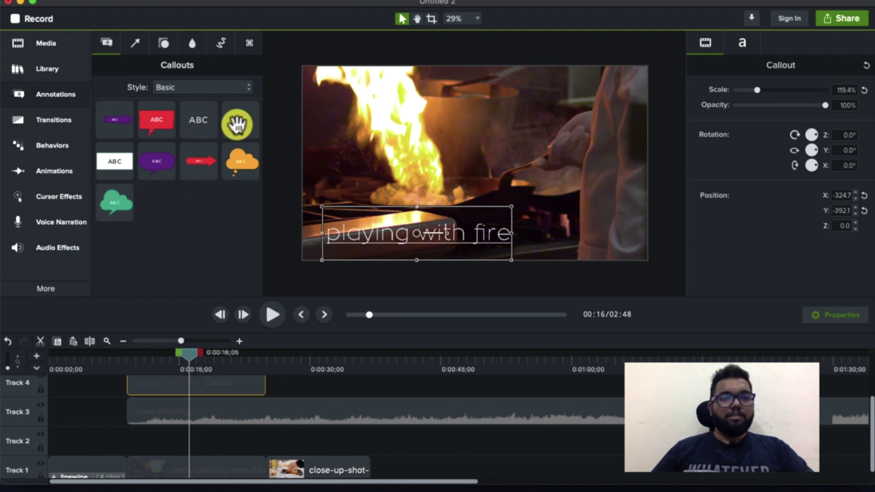
# - Add the white rectangular ABC callout to Track 4 over the close-up-shot clip and position it in the video's lower-left area
pyautogui.moveTo(116, 160); pyautogui.dragTo(298, 364)
pyautogui.click(297, 360)
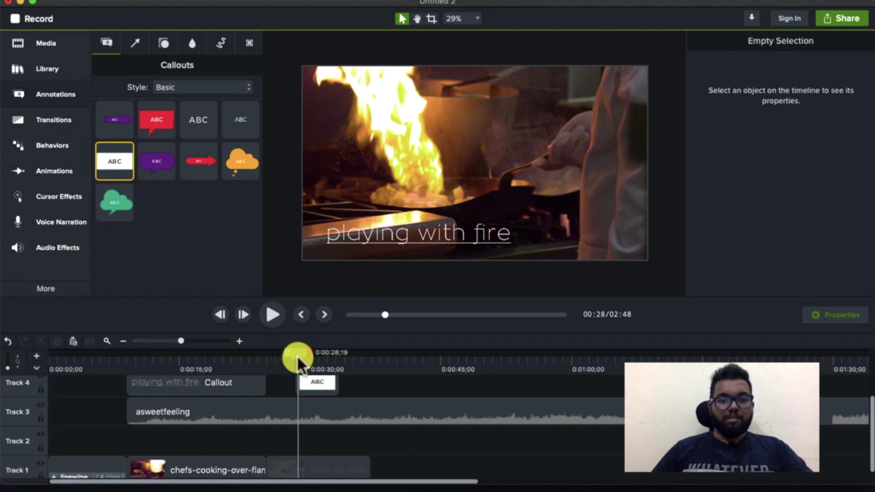
pyautogui.press('space')
pyautogui.moveTo(460, 163); pyautogui.dragTo(482, 234)
# - Replace the white rectangular callout's text with "meat balls"
pyautogui.doubleClick(408, 233)
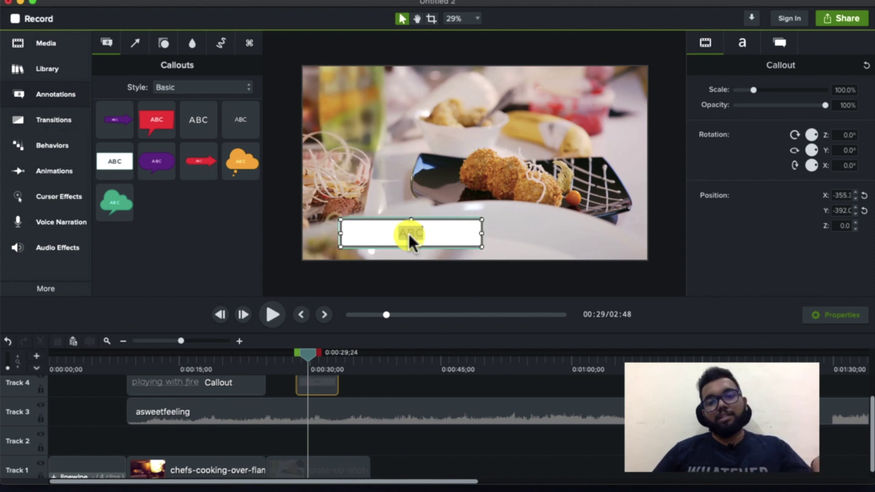
pyautogui.press('BackSpace')
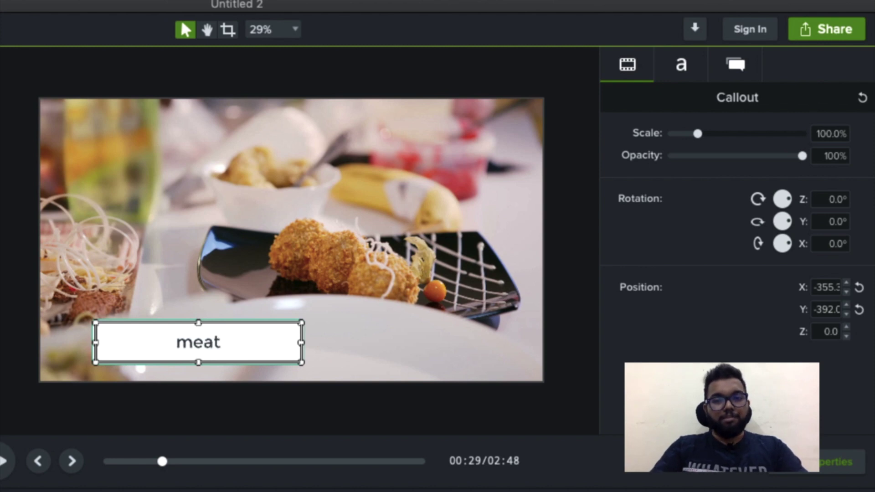
pyautogui.write('meat balls')
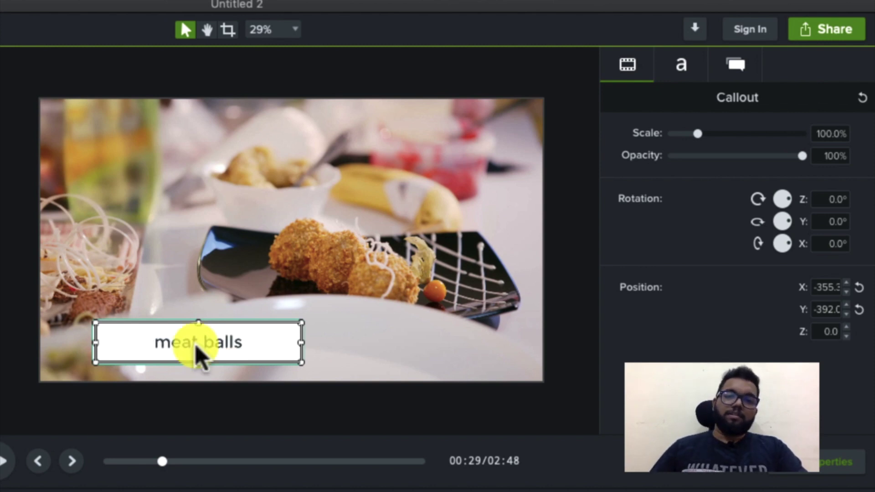
pyautogui.click(219, 374)
# - Change the "meat balls" callout's solid fill colour to red
pyautogui.click(211, 359)
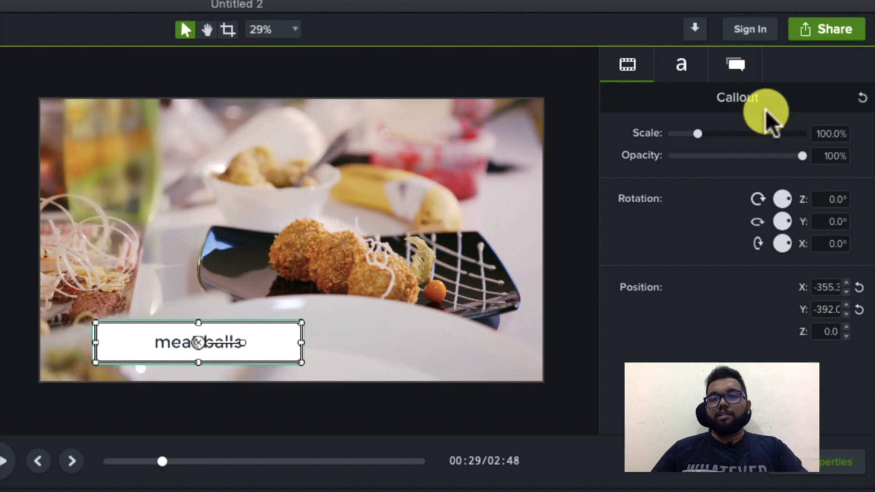
pyautogui.click(738, 76)
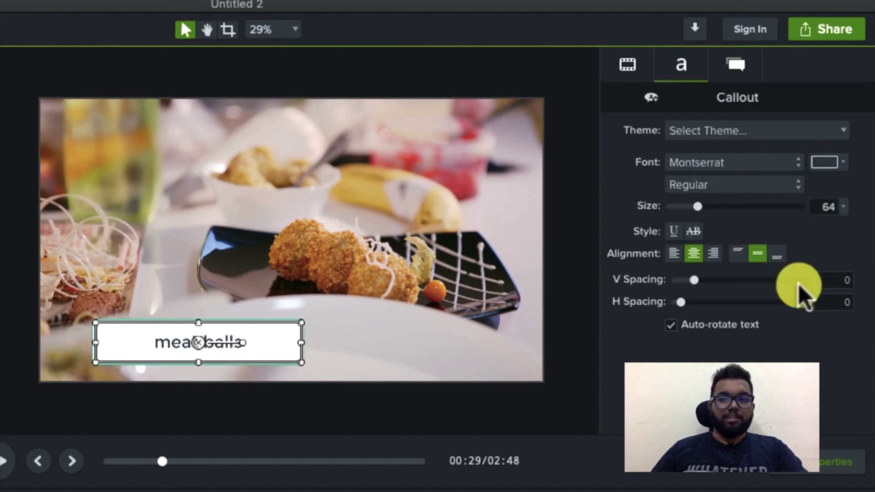
pyautogui.click(748, 68)
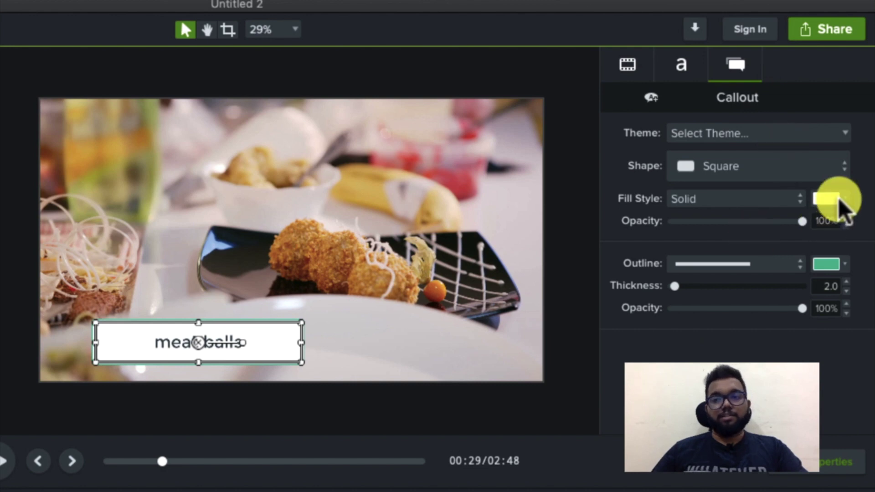
pyautogui.click(826, 198)
pyautogui.moveTo(792, 312); pyautogui.dragTo(806, 286)
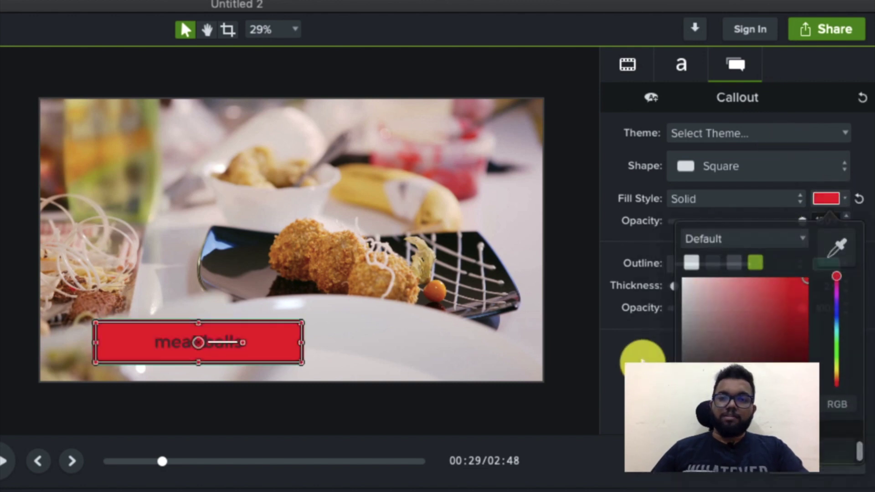
pyautogui.click(638, 357)
# - Set the "meat balls" callout's outline colour to black and its thickness to 11
pyautogui.click(801, 264)
pyautogui.click(825, 329)
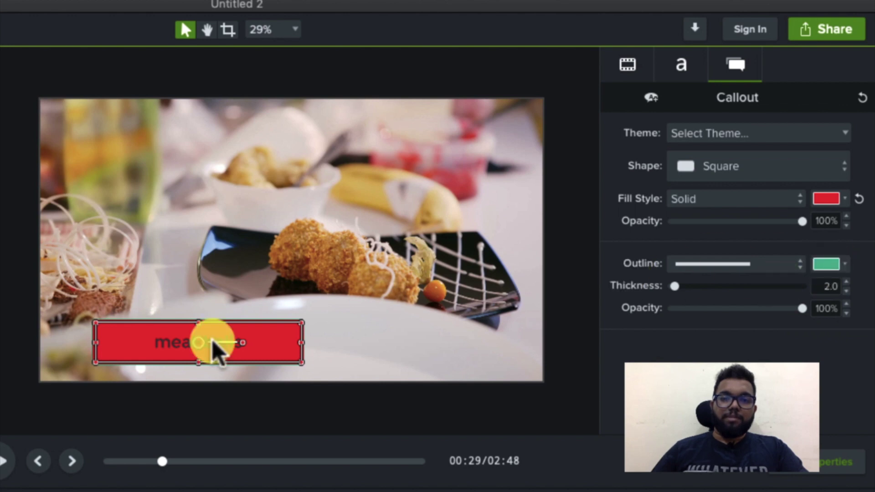
pyautogui.click(826, 264)
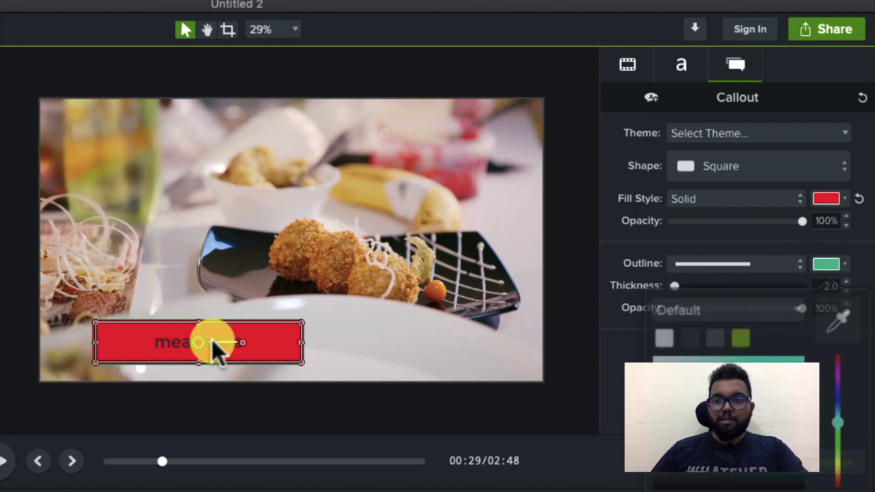
pyautogui.moveTo(738, 401); pyautogui.dragTo(654, 466)
pyautogui.click(642, 417)
pyautogui.moveTo(675, 286); pyautogui.dragTo(686, 287)
pyautogui.press('Escape')
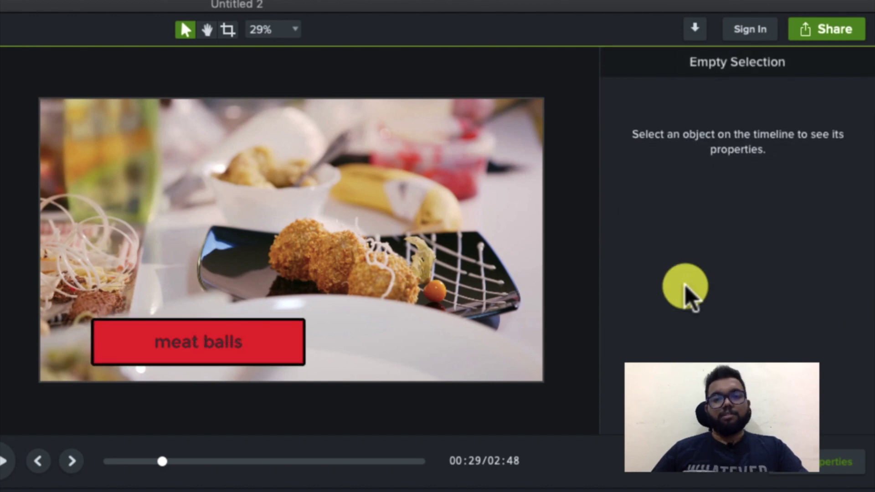
pyautogui.hotkey('ctrl', 'z')
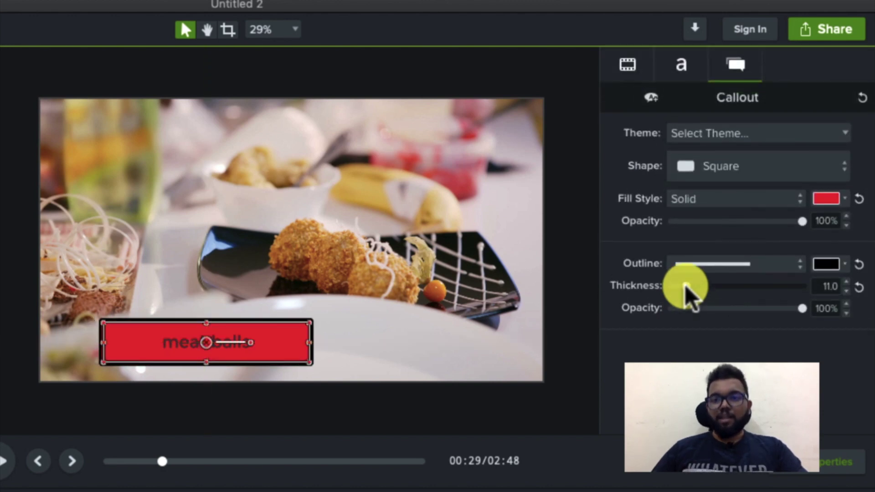
pyautogui.moveTo(802, 309)
pyautogui.mouseDown()
pyautogui.moveTo(687, 309)
pyautogui.moveTo(802, 309)
pyautogui.mouseUp()
# - Switch the "meat balls" callout's fill style to a red Gradient
pyautogui.click(723, 197)
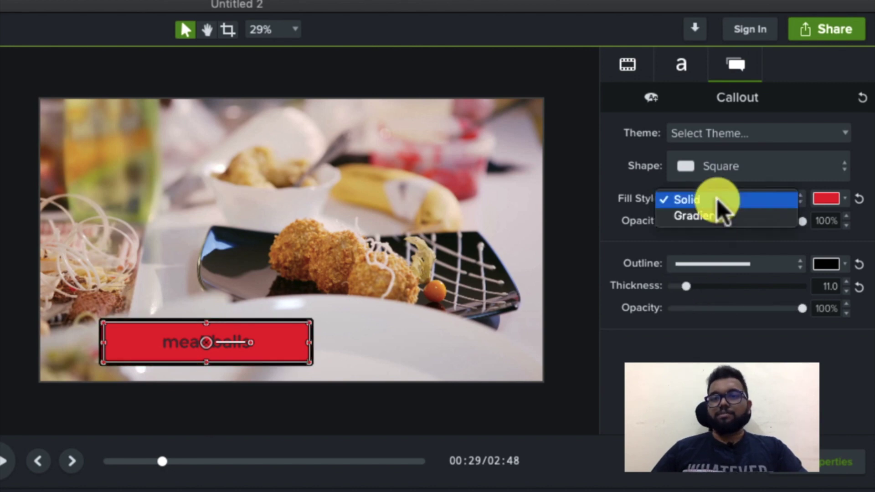
pyautogui.click(714, 216)
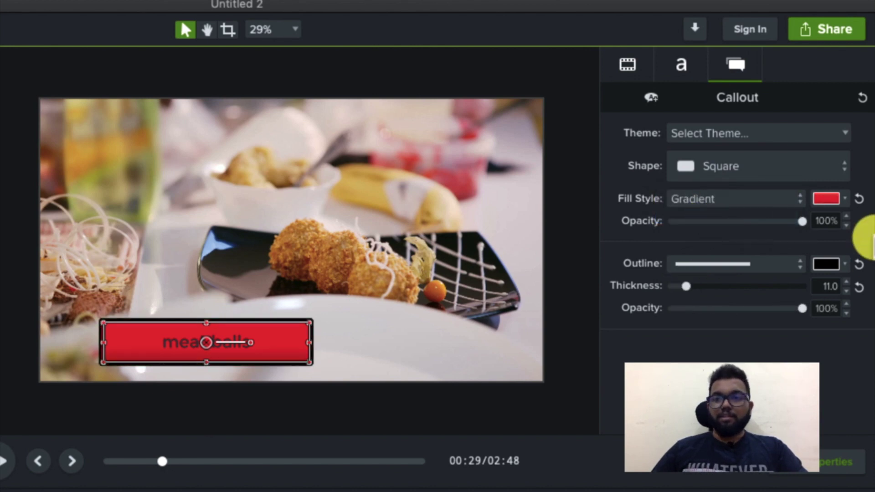
pyautogui.click(838, 200)
pyautogui.moveTo(727, 310); pyautogui.dragTo(848, 292)
pyautogui.click(626, 355)
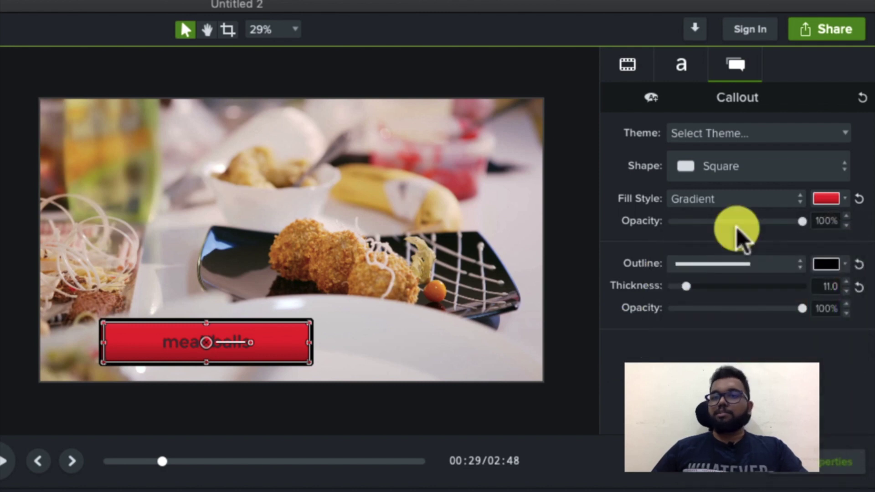
# - Try the Thought Bubble #2 shape on the "meat balls" callout, and settle on the Speech Bubble shape
pyautogui.click(752, 166)
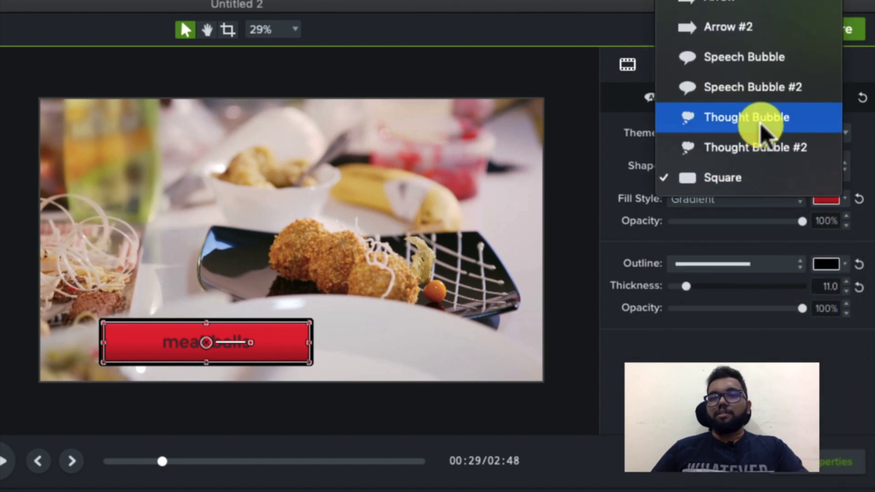
pyautogui.click(760, 150)
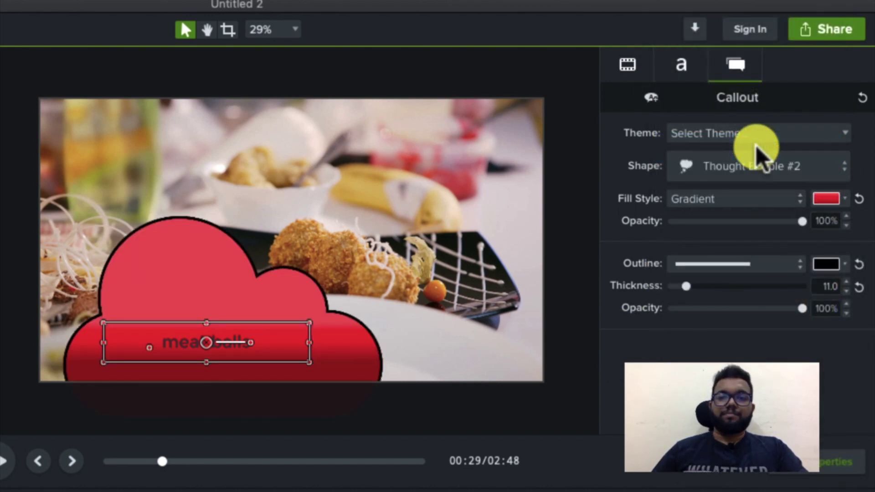
pyautogui.click(758, 197)
pyautogui.click(758, 197)
pyautogui.click(759, 168)
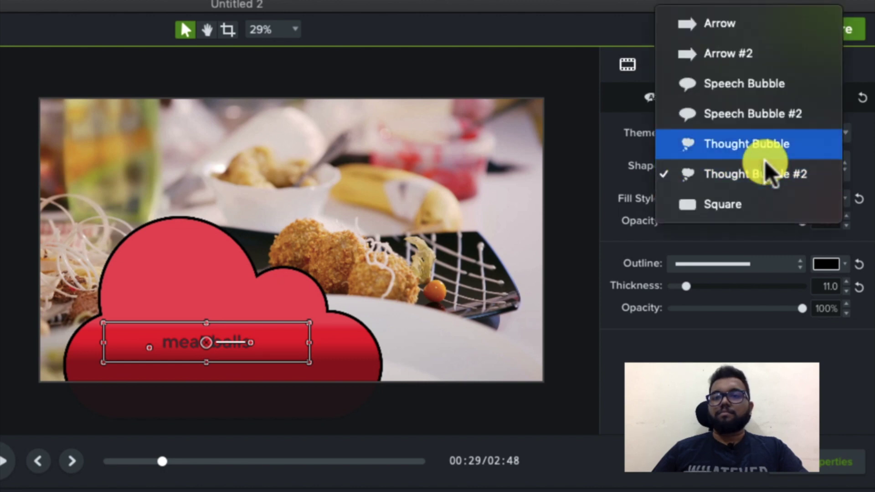
pyautogui.click(747, 83)
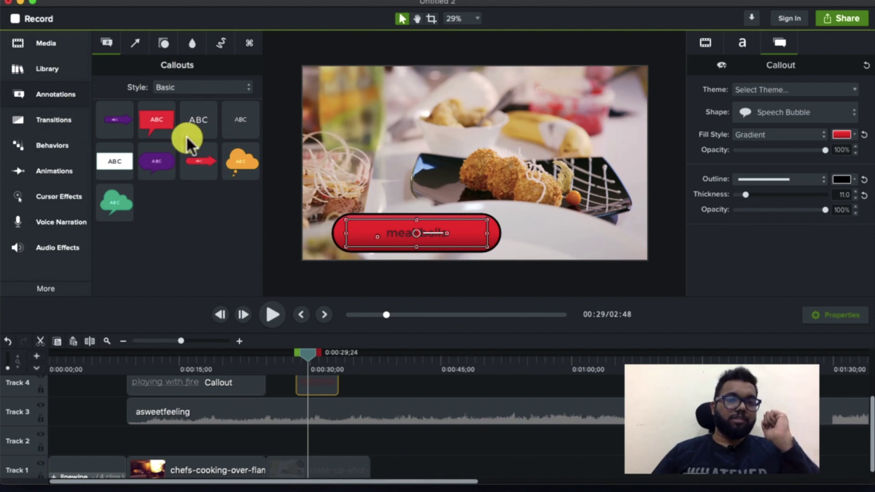
pyautogui.click(461, 258)
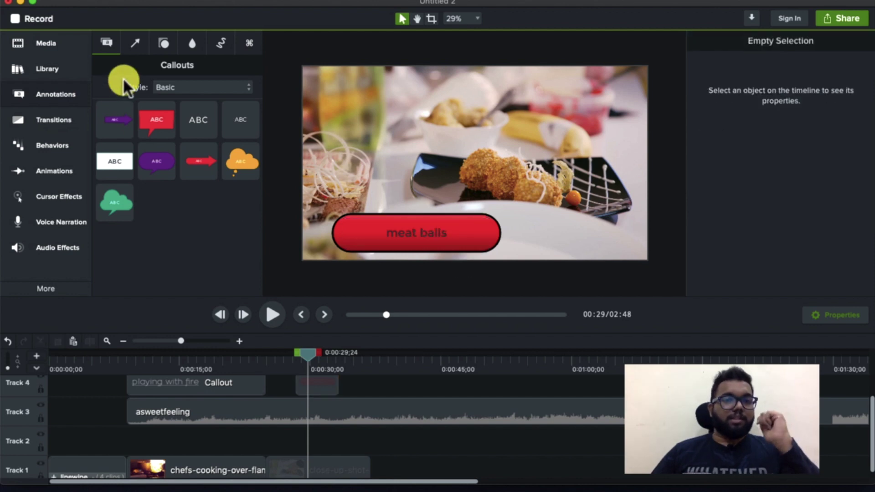
# - Add the red dotted double-headed arrow across the upper part of the video and set its thickness to 31
pyautogui.click(133, 44)
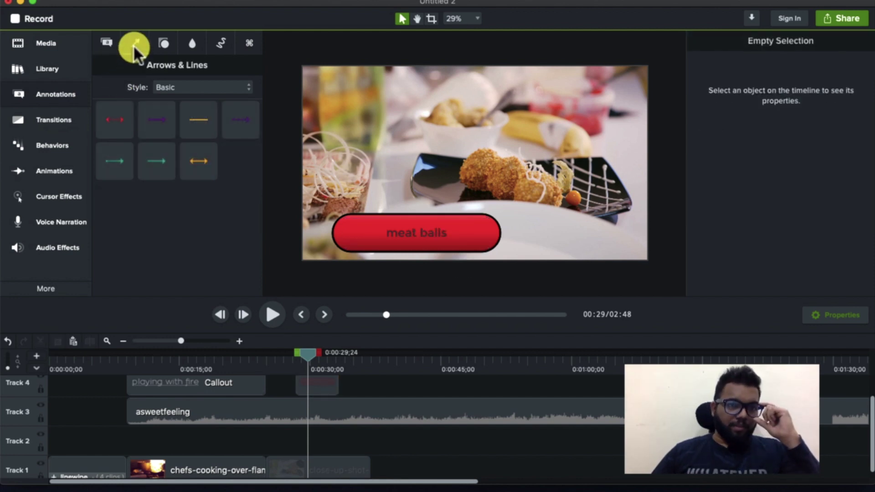
pyautogui.moveTo(111, 122); pyautogui.dragTo(410, 114)
pyautogui.moveTo(533, 113); pyautogui.dragTo(578, 124)
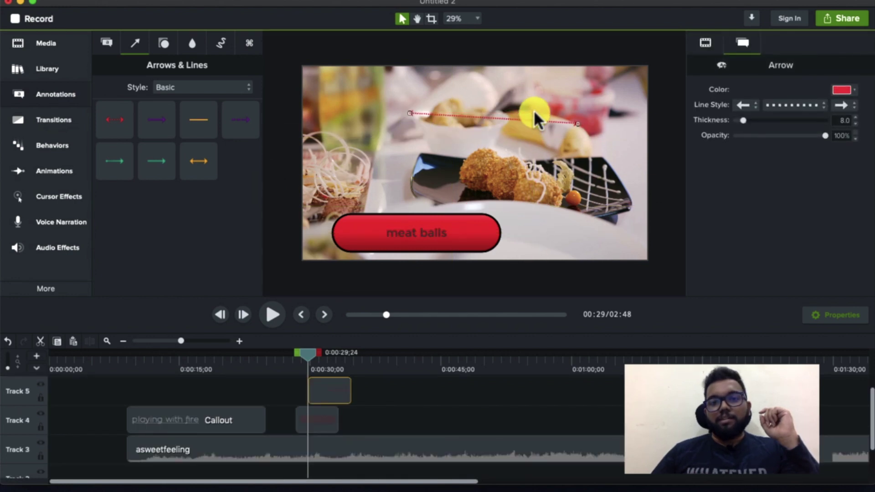
pyautogui.moveTo(745, 121); pyautogui.dragTo(755, 122)
pyautogui.moveTo(578, 123); pyautogui.dragTo(579, 127)
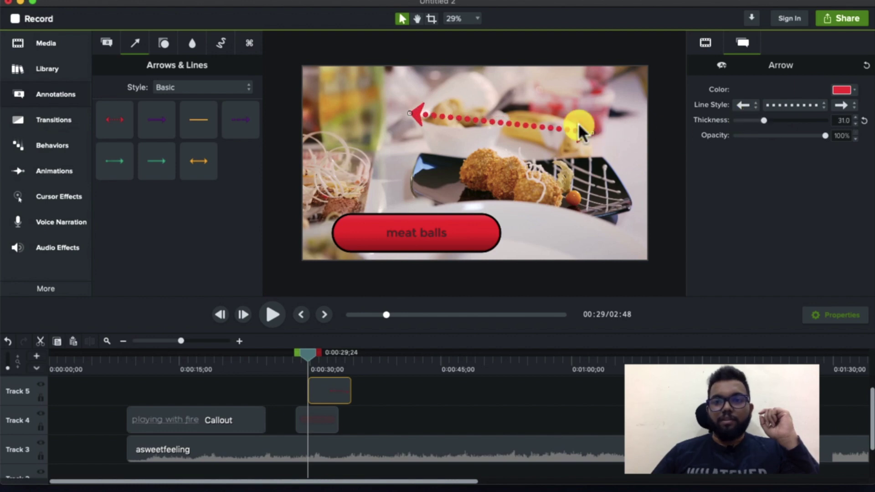
# - Recolour the dotted arrow black and reposition both ends so it slopes up from the glass to the video's upper-right area
pyautogui.click(836, 91)
pyautogui.moveTo(800, 164); pyautogui.dragTo(777, 171)
pyautogui.moveTo(592, 130); pyautogui.dragTo(600, 92)
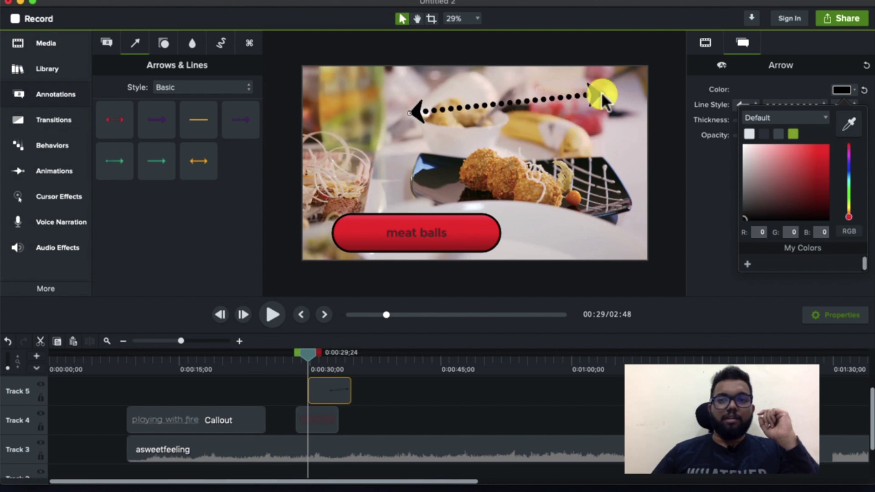
pyautogui.moveTo(410, 113); pyautogui.dragTo(363, 161)
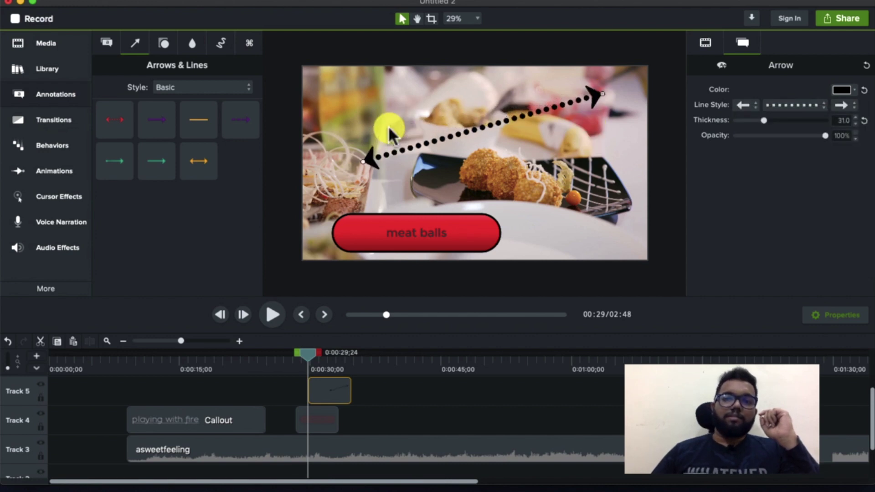
# - Add the plain orange line across the dotted arrow, recolour it black and set its thickness to 31.5
pyautogui.moveTo(194, 121); pyautogui.dragTo(447, 108)
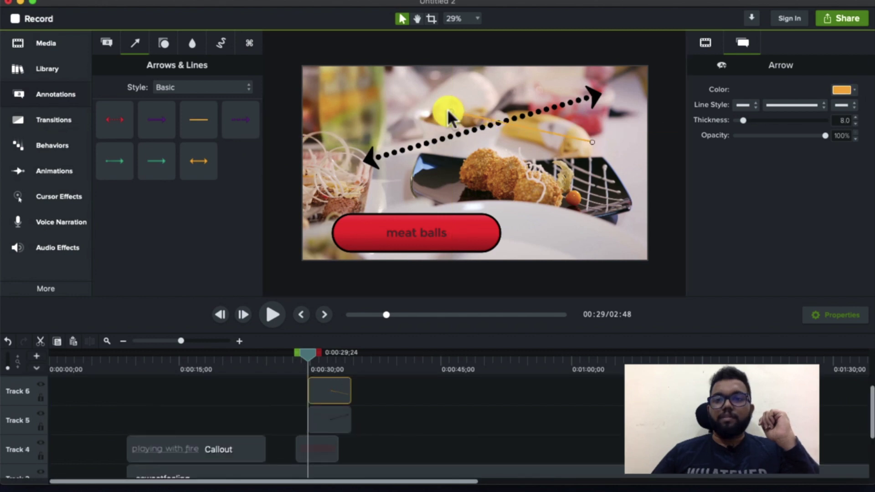
pyautogui.click(849, 95)
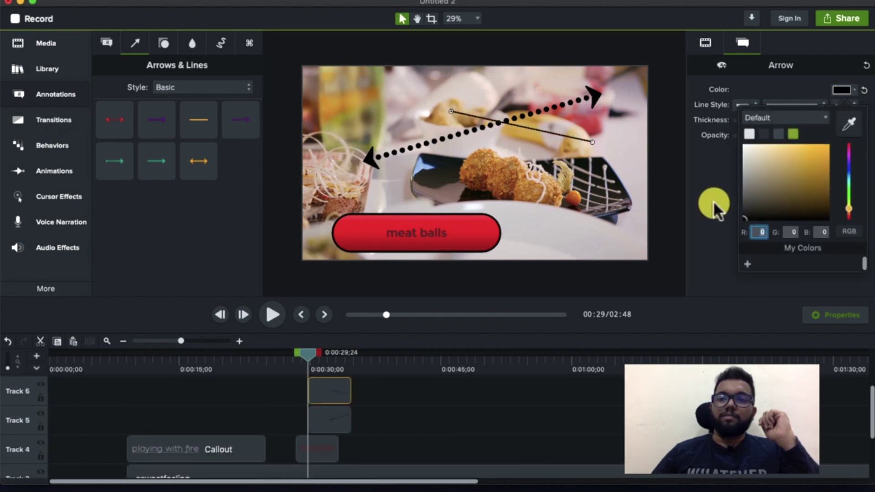
pyautogui.click(749, 116)
pyautogui.moveTo(749, 118); pyautogui.dragTo(757, 121)
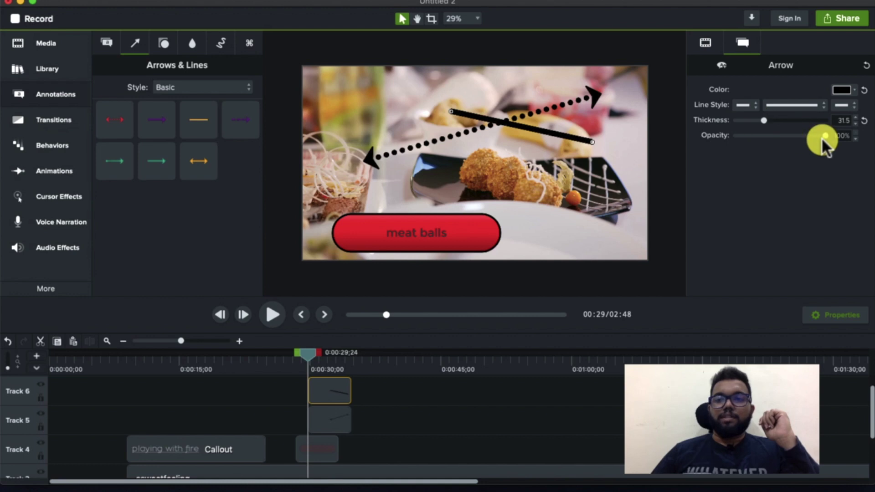
pyautogui.moveTo(825, 136)
pyautogui.mouseDown()
pyautogui.moveTo(781, 136)
pyautogui.moveTo(825, 136)
pyautogui.mouseUp()
# - Give both ends of the thick black line round dot endings
pyautogui.click(747, 105)
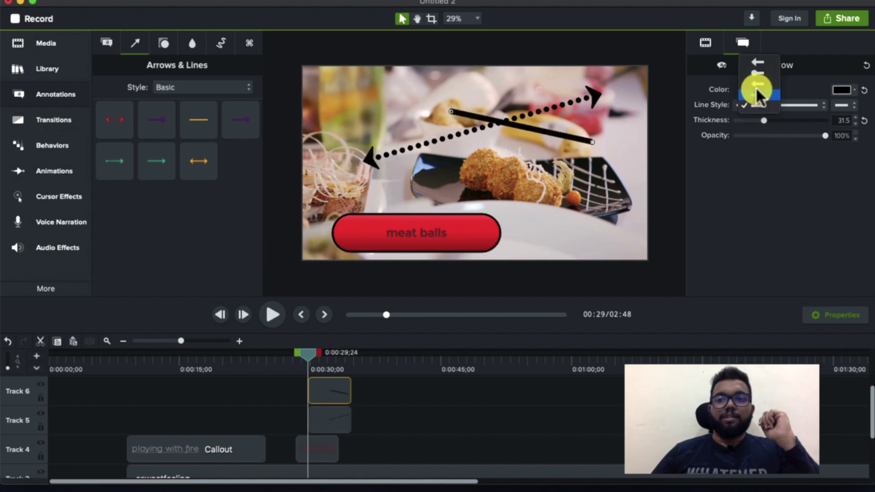
pyautogui.click(758, 73)
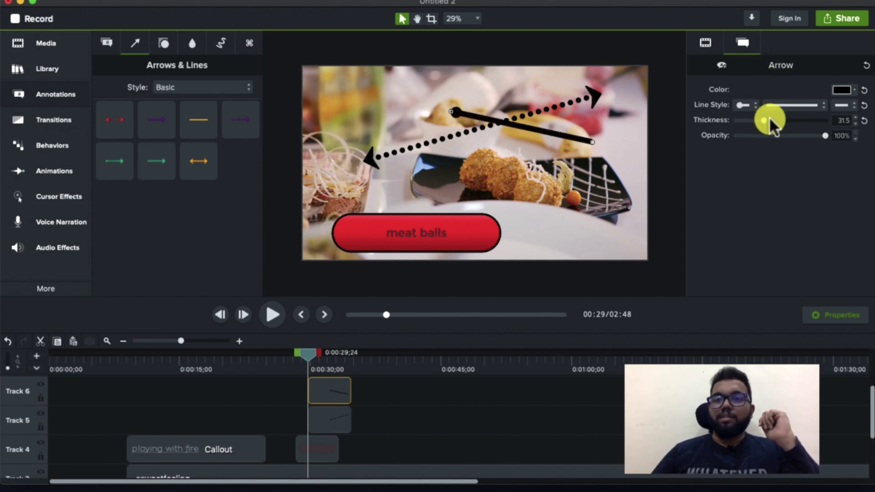
pyautogui.click(849, 101)
pyautogui.click(835, 79)
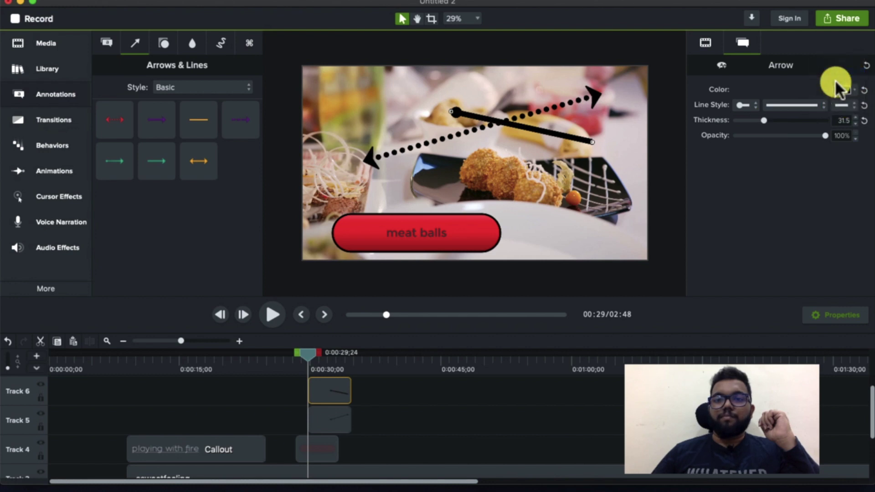
# - Try the dashed and dotted styles on the thick black line, and return it to solid
pyautogui.click(820, 102)
pyautogui.click(808, 111)
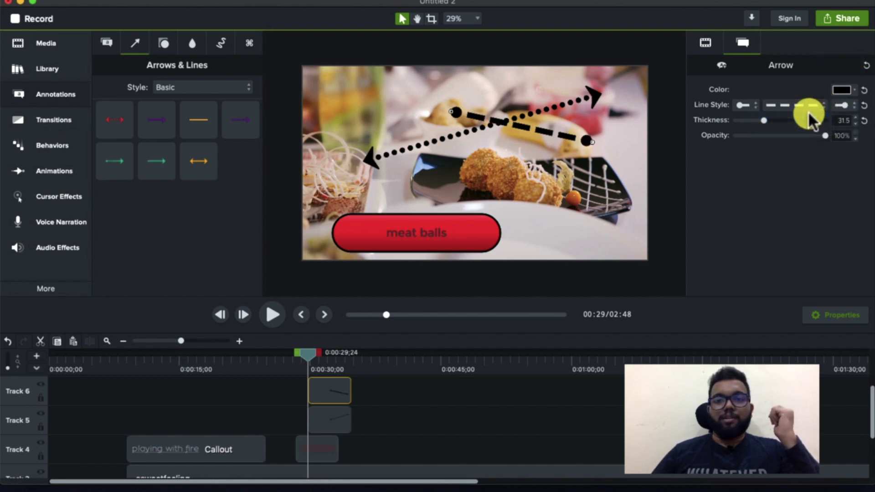
pyautogui.click(808, 105)
pyautogui.click(800, 114)
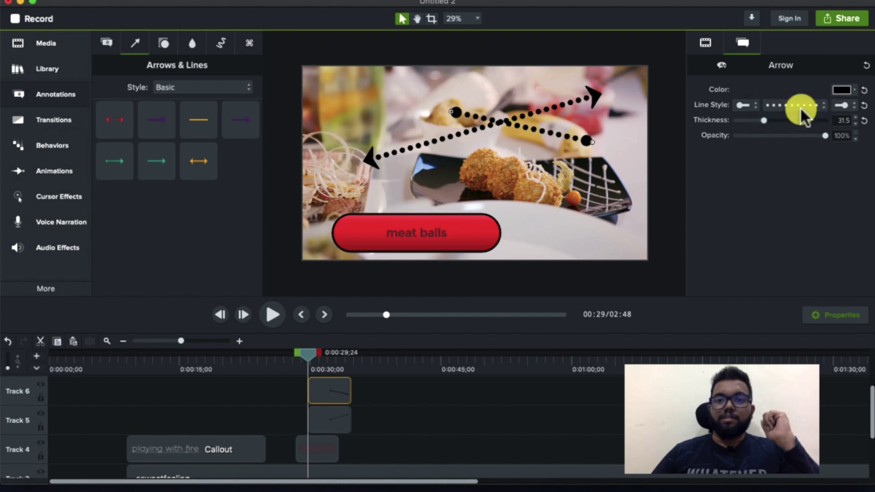
pyautogui.click(799, 106)
pyautogui.click(806, 85)
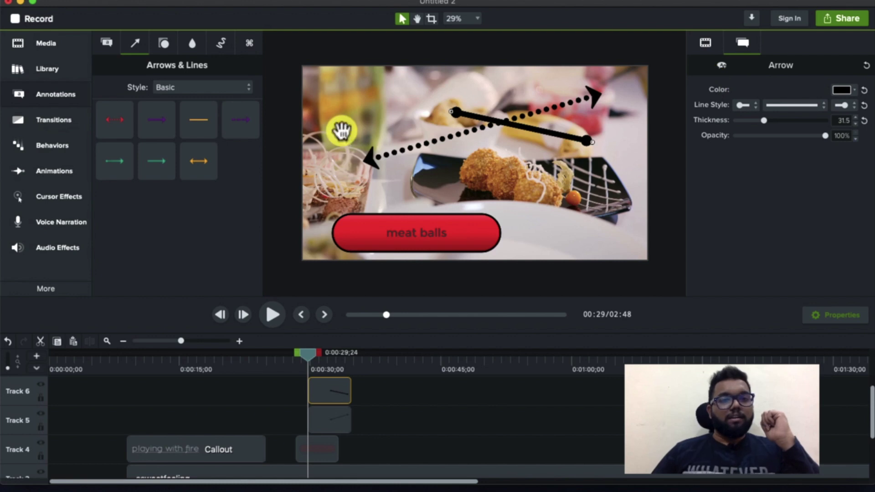
# - Add a white rectangle shape covering most of the video and a purple triangle shape on top of it
pyautogui.click(165, 42)
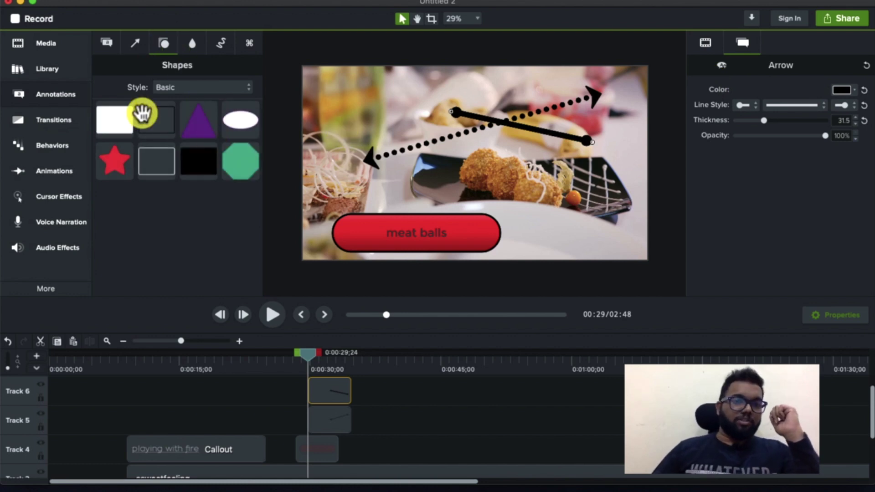
pyautogui.moveTo(123, 129)
pyautogui.mouseDown()
pyautogui.moveTo(313, 182)
pyautogui.moveTo(513, 173)
pyautogui.moveTo(494, 162)
pyautogui.moveTo(373, 181)
pyautogui.moveTo(349, 135)
pyautogui.moveTo(364, 85)
pyautogui.mouseUp()
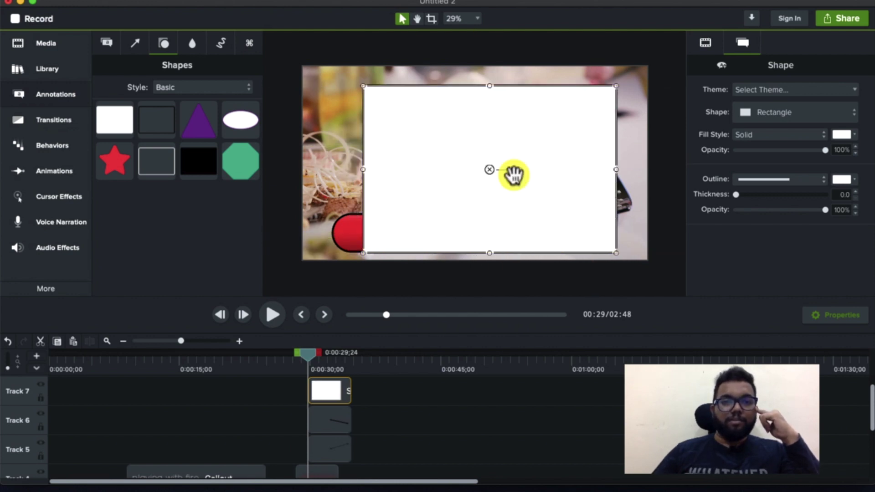
pyautogui.doubleClick(206, 119)
# - Move and enlarge the purple triangle over the white rectangle, and rotate it slightly counterclockwise
pyautogui.moveTo(469, 161); pyautogui.dragTo(517, 214)
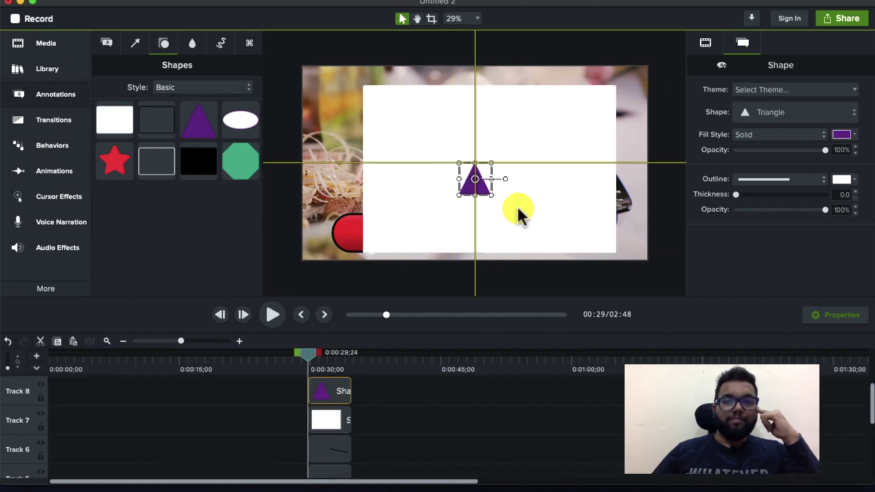
pyautogui.moveTo(480, 182)
pyautogui.mouseDown()
pyautogui.moveTo(436, 133)
pyautogui.moveTo(459, 189)
pyautogui.moveTo(465, 104)
pyautogui.moveTo(515, 111)
pyautogui.moveTo(416, 126)
pyautogui.moveTo(436, 133)
pyautogui.moveTo(390, 123)
pyautogui.mouseUp()
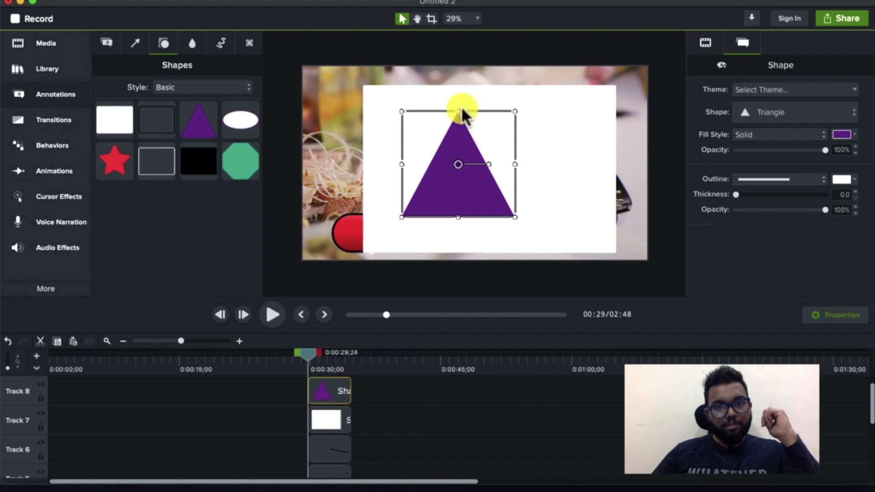
pyautogui.moveTo(459, 110)
pyautogui.mouseDown()
pyautogui.moveTo(458, 86)
pyautogui.moveTo(458, 117)
pyautogui.mouseUp()
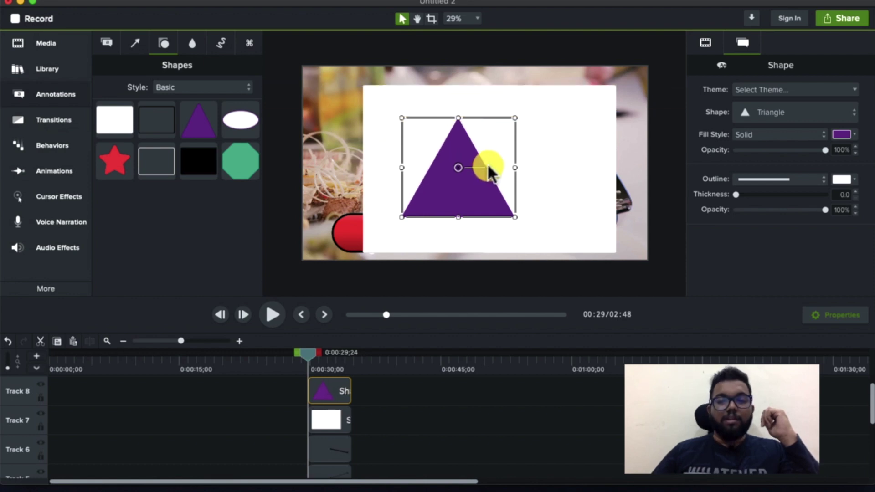
pyautogui.moveTo(487, 169)
pyautogui.mouseDown()
pyautogui.moveTo(442, 191)
pyautogui.moveTo(483, 160)
pyautogui.moveTo(486, 171)
pyautogui.mouseUp()
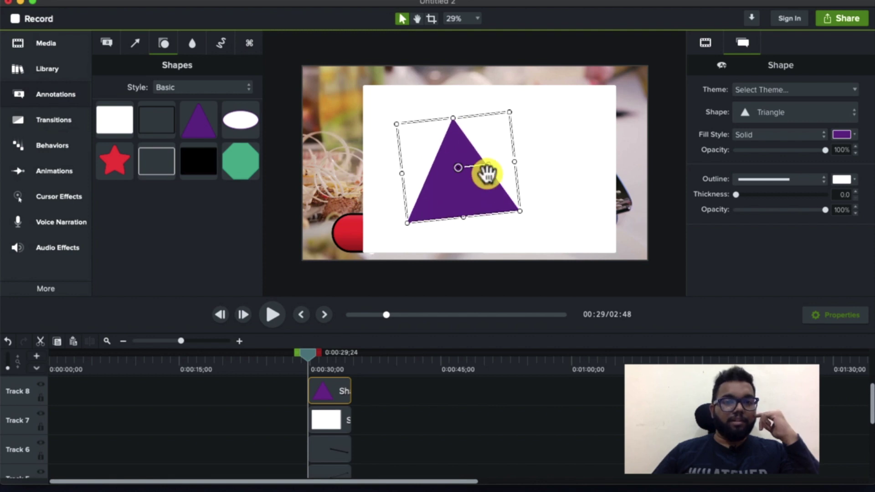
# - Add a red star shape over the white rectangle and enlarge it to about the size of the purple triangle
pyautogui.moveTo(118, 154); pyautogui.dragTo(565, 148)
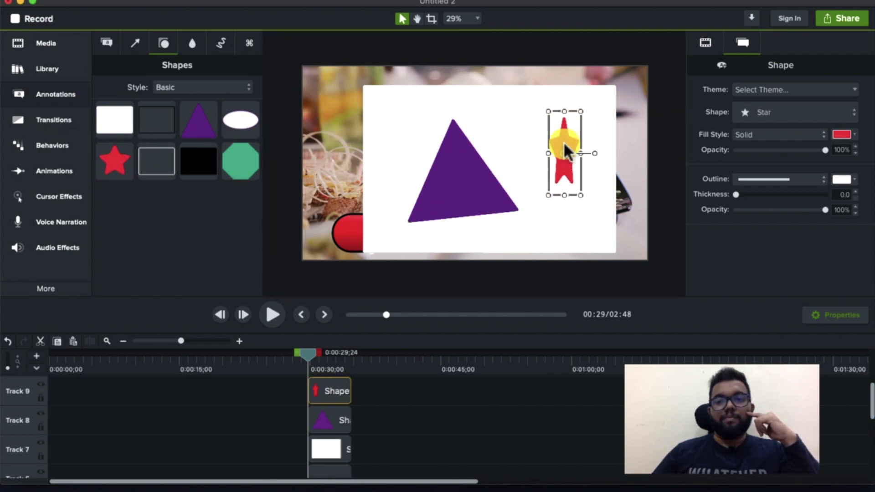
pyautogui.moveTo(580, 196)
pyautogui.mouseDown()
pyautogui.moveTo(584, 233)
pyautogui.moveTo(616, 238)
pyautogui.moveTo(602, 238)
pyautogui.mouseUp()
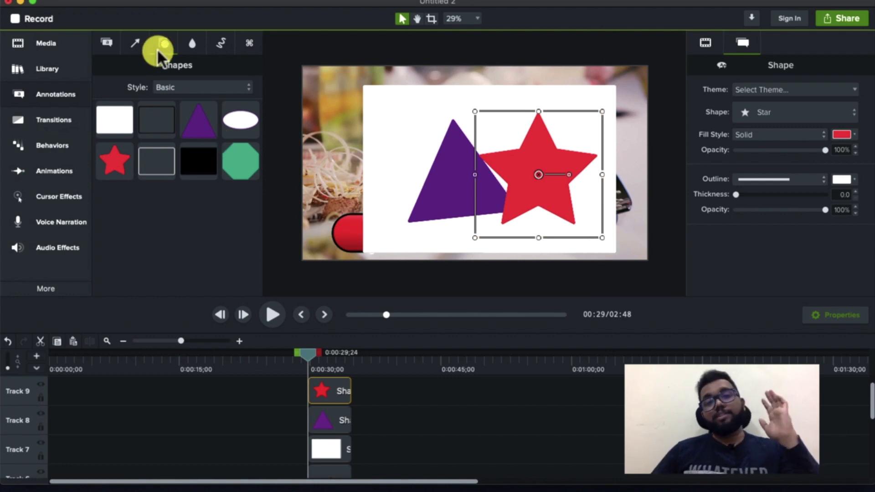
# - Browse the blur and highlight annotations, and move the star and triangle apart with the triangle upright
pyautogui.click(190, 44)
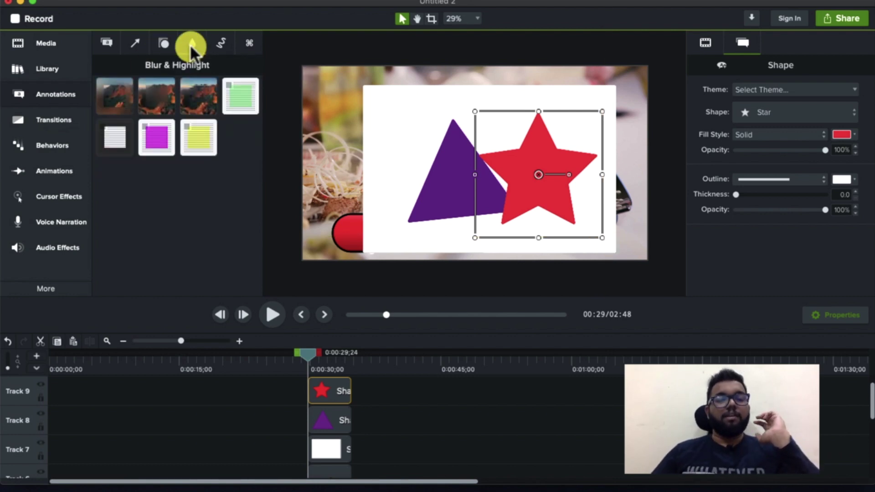
pyautogui.click(160, 91)
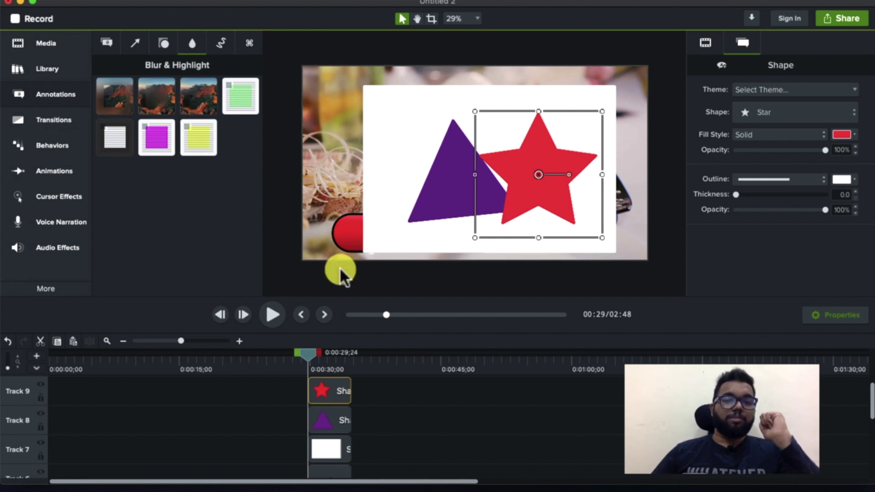
pyautogui.moveTo(477, 217); pyautogui.dragTo(509, 212)
pyautogui.moveTo(444, 176); pyautogui.dragTo(416, 156)
# - Stretch the white rectangle to cover the whole video frame, and nudge the red star slightly toward the triangle
pyautogui.click(415, 156)
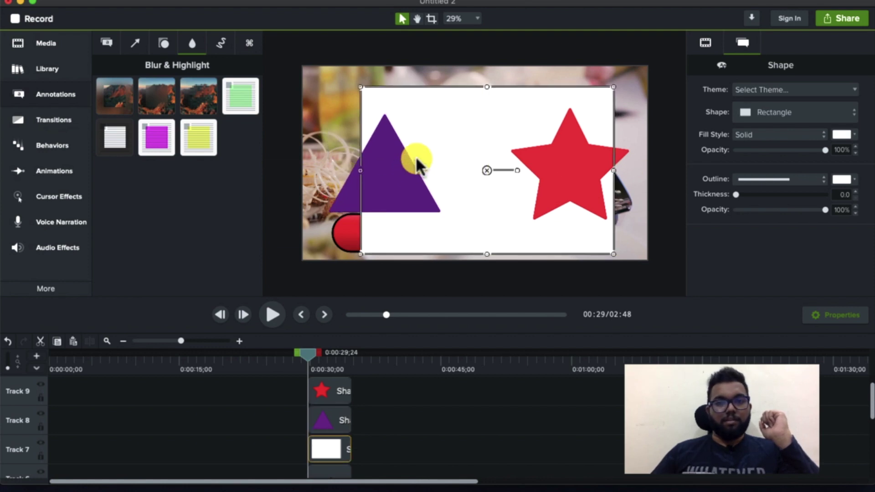
pyautogui.moveTo(360, 87); pyautogui.dragTo(303, 66)
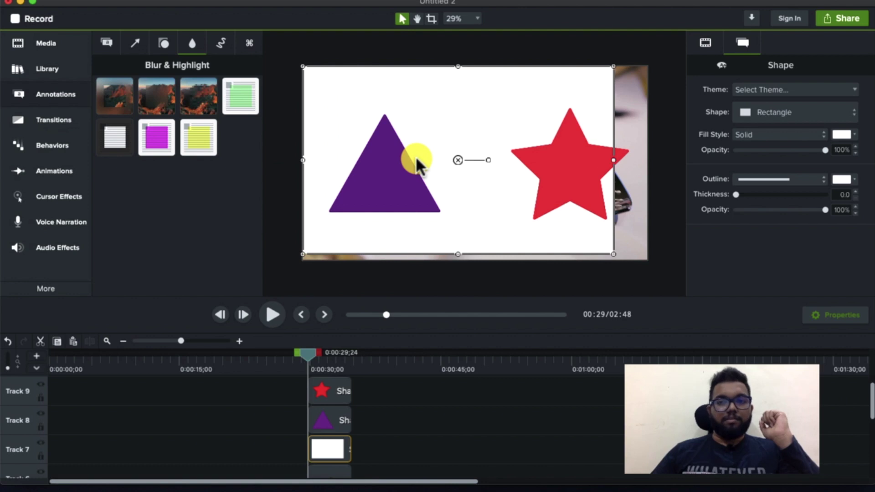
pyautogui.moveTo(614, 160); pyautogui.dragTo(652, 169)
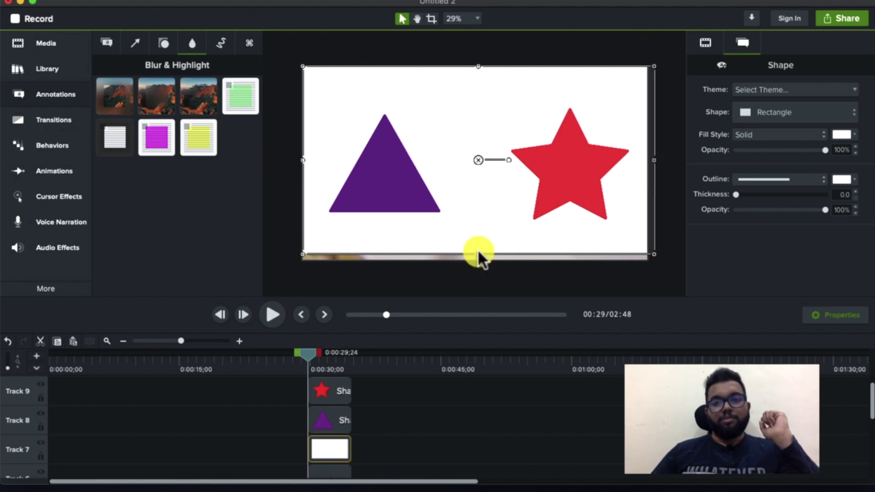
pyautogui.moveTo(478, 255); pyautogui.dragTo(478, 260)
pyautogui.click(385, 175)
pyautogui.moveTo(551, 181); pyautogui.dragTo(543, 180)
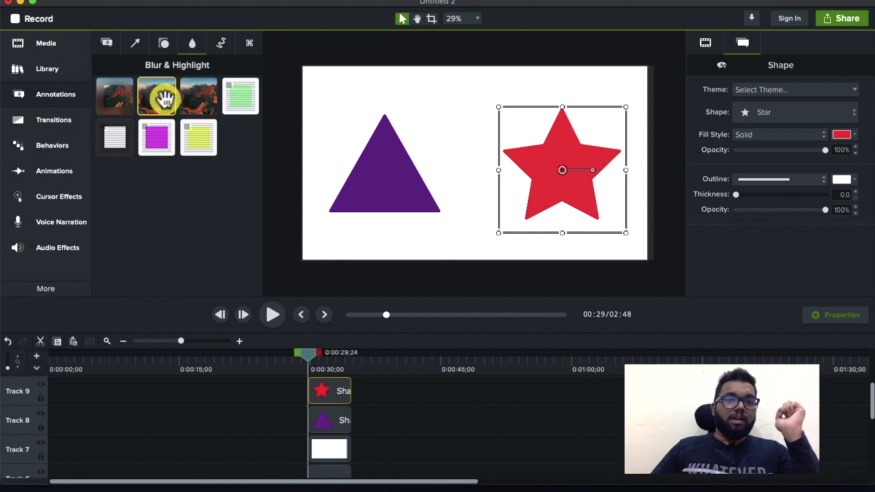
# - Try a blur covering the purple triangle at intensity 100, and delete it
pyautogui.moveTo(164, 98)
pyautogui.mouseDown()
pyautogui.moveTo(152, 103)
pyautogui.moveTo(409, 156)
pyautogui.moveTo(387, 133)
pyautogui.moveTo(392, 260)
pyautogui.mouseUp()
pyautogui.moveTo(335, 183); pyautogui.dragTo(310, 184)
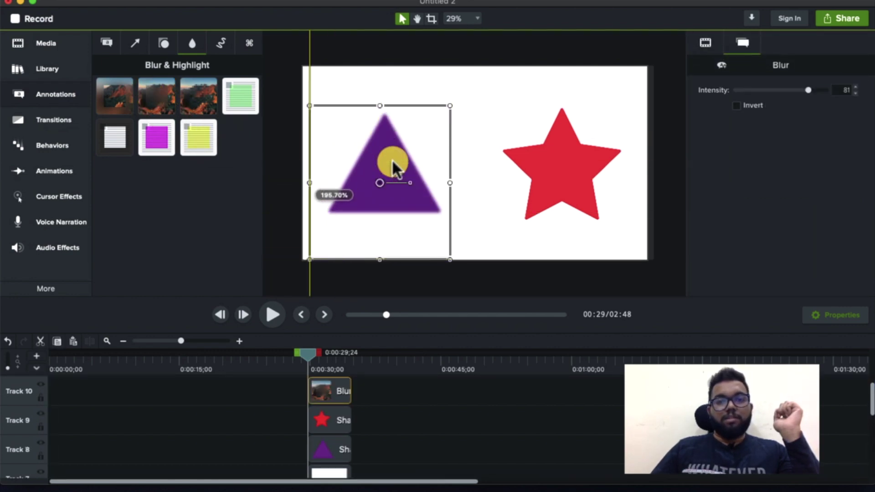
pyautogui.moveTo(449, 106); pyautogui.dragTo(449, 104)
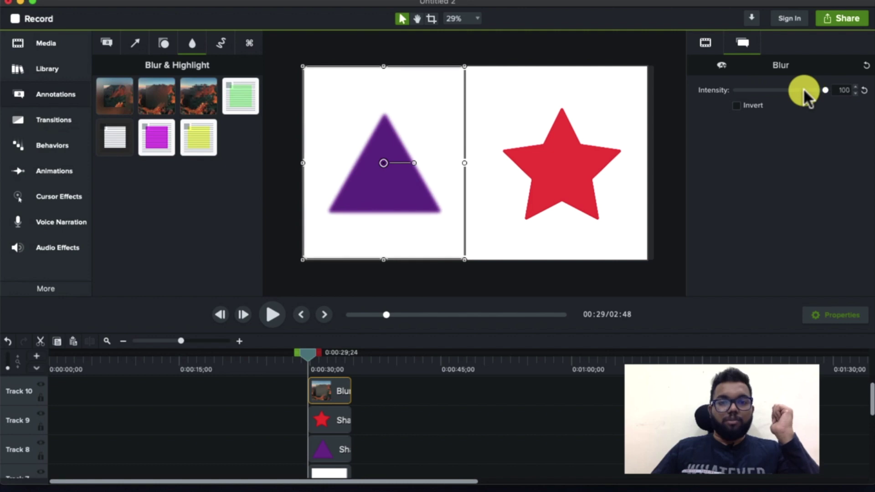
pyautogui.moveTo(804, 89)
pyautogui.mouseDown()
pyautogui.moveTo(856, 94)
pyautogui.moveTo(774, 102)
pyautogui.moveTo(846, 107)
pyautogui.mouseUp()
pyautogui.press('Delete')
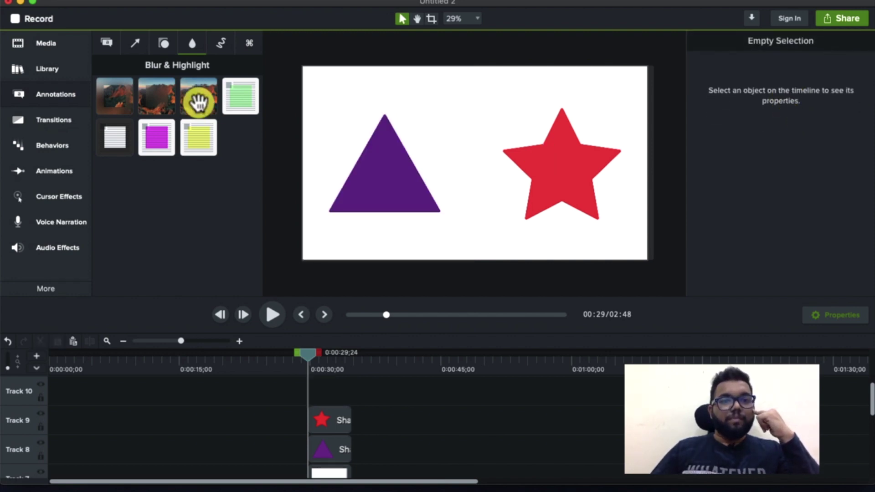
# - Try a pixelate effect covering the purple triangle at intensity 67, and delete it
pyautogui.moveTo(201, 94); pyautogui.dragTo(344, 122)
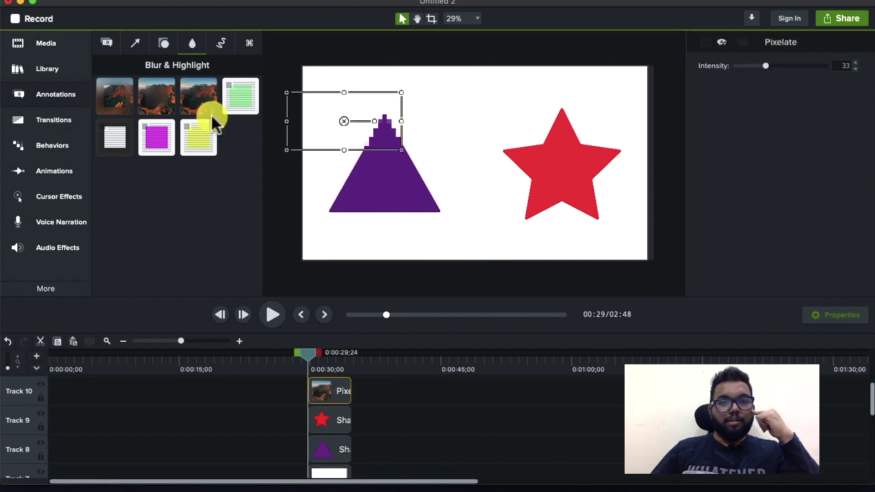
pyautogui.moveTo(402, 150); pyautogui.dragTo(475, 260)
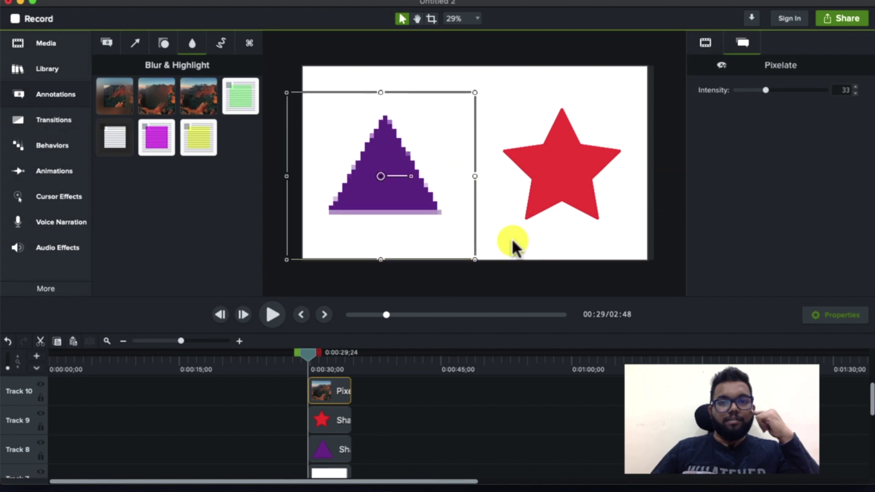
pyautogui.moveTo(766, 90)
pyautogui.mouseDown()
pyautogui.moveTo(834, 91)
pyautogui.moveTo(729, 99)
pyautogui.moveTo(774, 103)
pyautogui.mouseUp()
pyautogui.press('Delete')
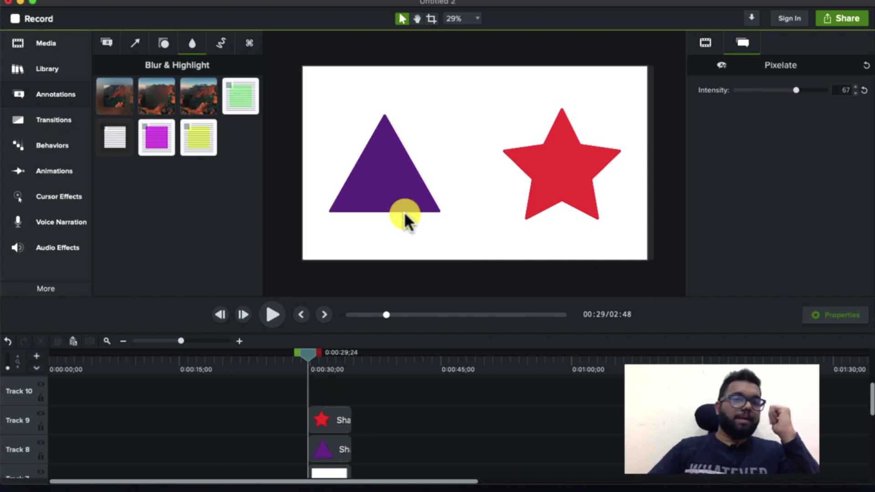
# - Add a sketch motion X between the triangle and the star, with thickness 10 and black color
pyautogui.click(221, 43)
pyautogui.moveTo(158, 98)
pyautogui.mouseDown()
pyautogui.moveTo(393, 103)
pyautogui.moveTo(441, 105)
pyautogui.moveTo(450, 114)
pyautogui.mouseUp()
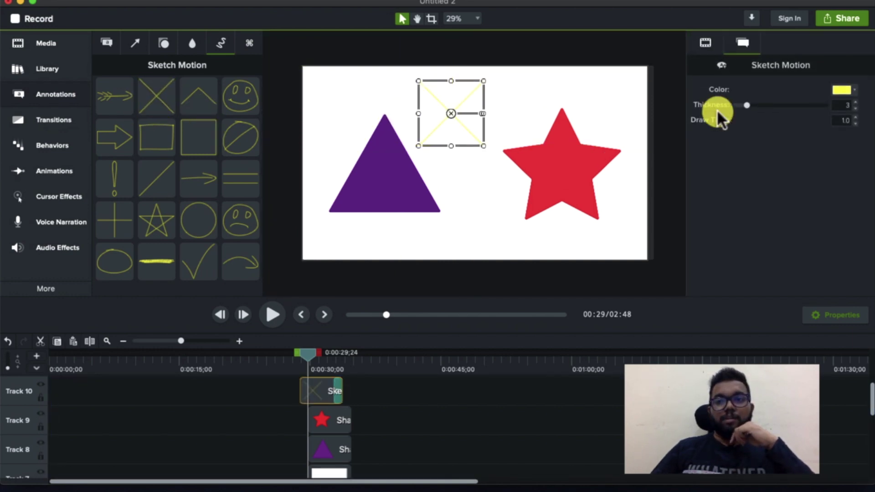
pyautogui.click(838, 90)
pyautogui.click(806, 166)
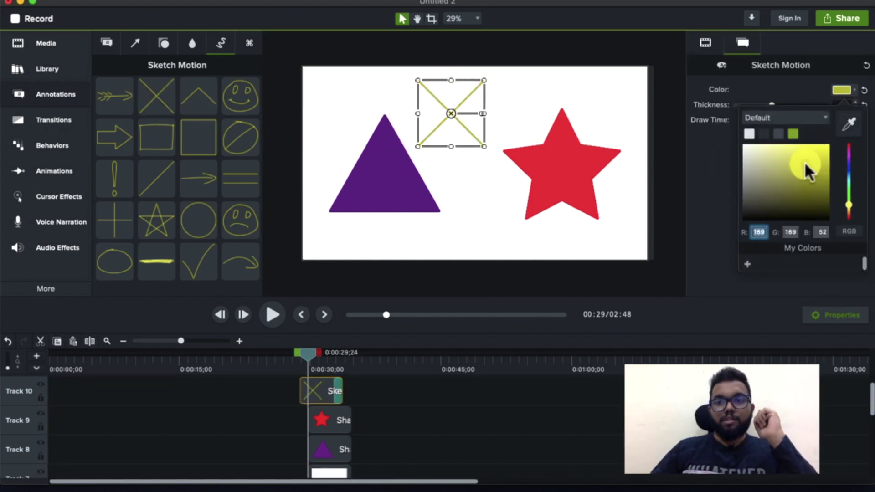
pyautogui.moveTo(805, 161); pyautogui.dragTo(765, 219)
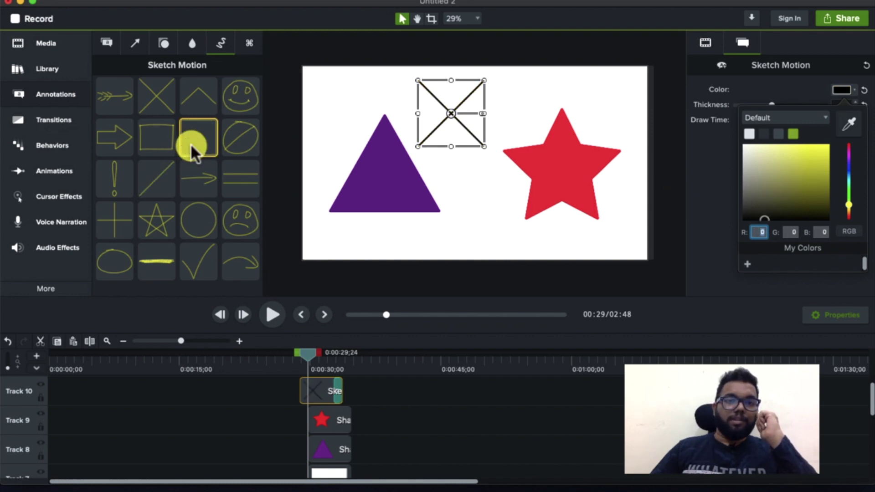
# - Add a sketch motion square below the X and color it black
pyautogui.moveTo(190, 143); pyautogui.dragTo(463, 206)
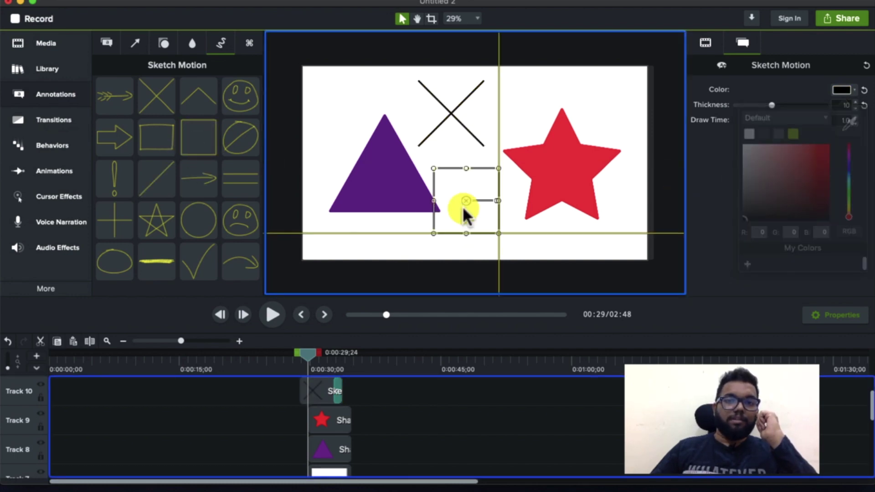
pyautogui.click(835, 96)
pyautogui.moveTo(792, 181); pyautogui.dragTo(757, 218)
# - Move both sketch motion clips slightly later on the timeline and play back their drawing animation
pyautogui.click(295, 355)
pyautogui.press('space')
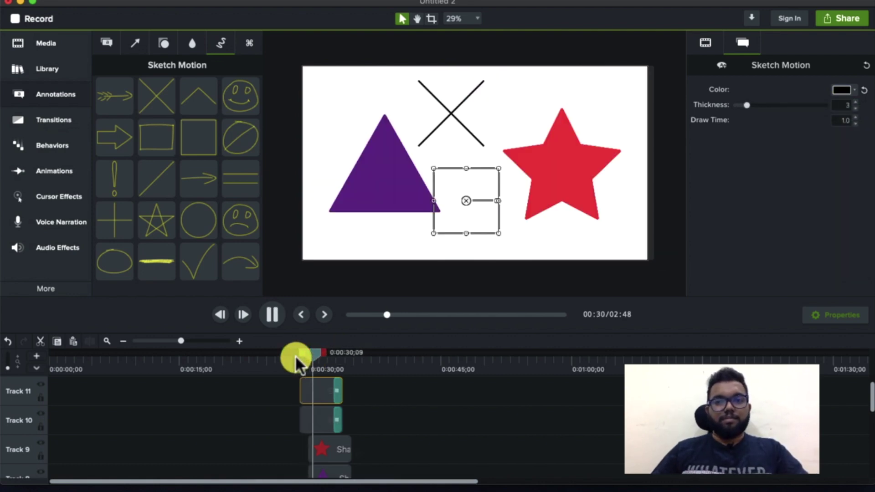
pyautogui.press('space')
pyautogui.moveTo(319, 394); pyautogui.dragTo(352, 416)
pyautogui.click(316, 366)
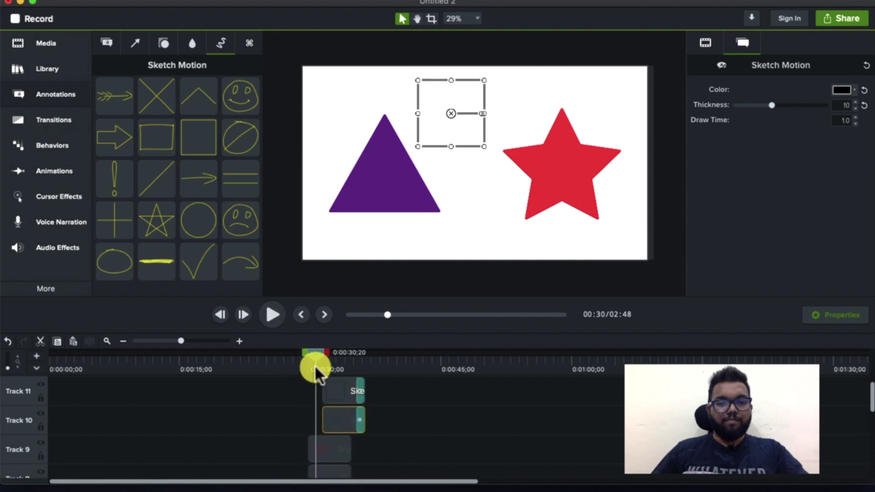
pyautogui.press('space')
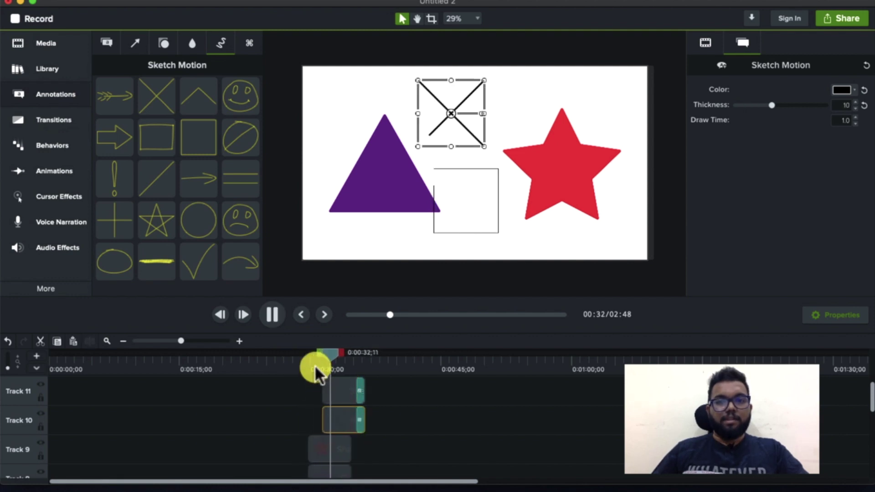
pyautogui.press('space')
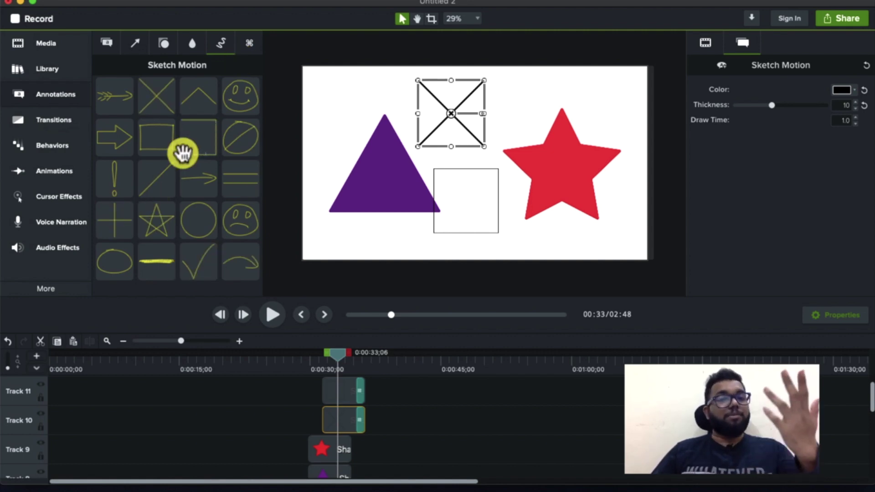
# - Add a Traditional style keystroke callout and position it just above the red star
pyautogui.click(246, 47)
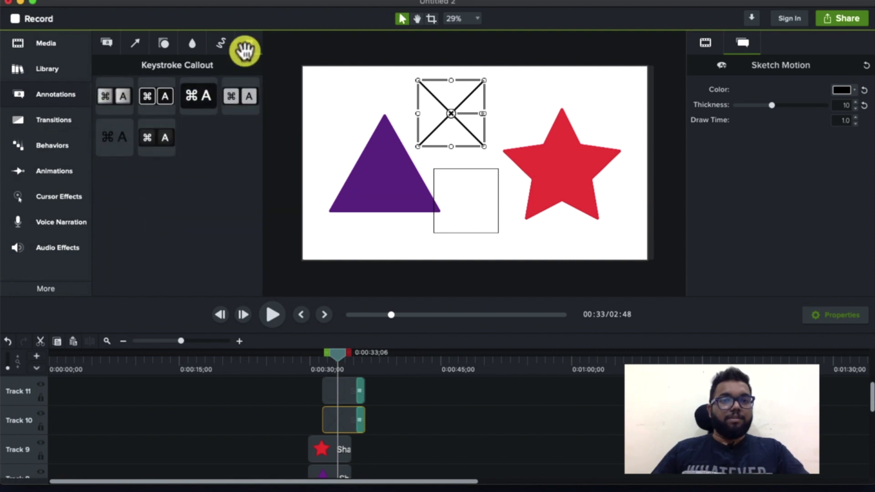
pyautogui.moveTo(111, 96)
pyautogui.mouseDown()
pyautogui.moveTo(283, 166)
pyautogui.moveTo(499, 103)
pyautogui.moveTo(563, 135)
pyautogui.moveTo(516, 112)
pyautogui.mouseUp()
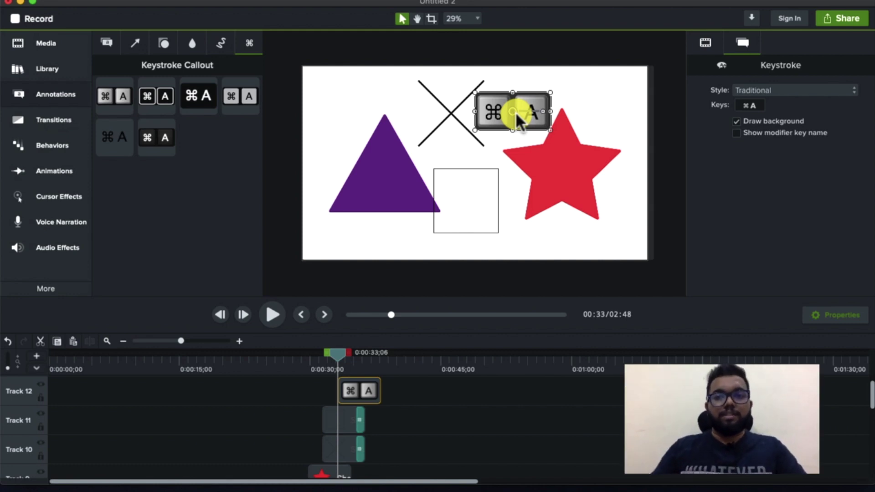
pyautogui.moveTo(504, 111); pyautogui.dragTo(533, 104)
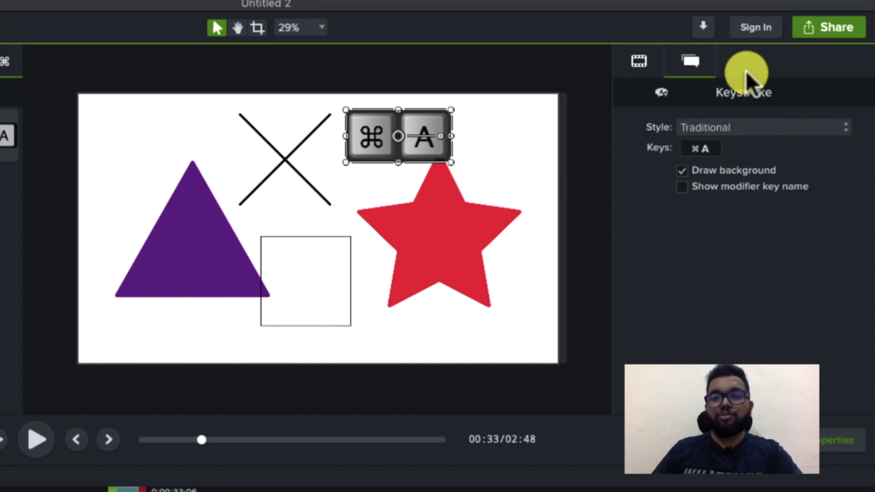
# - Try Shift+F, Command+X and F as the callout's keys, and set them to Command+C
pyautogui.click(705, 148)
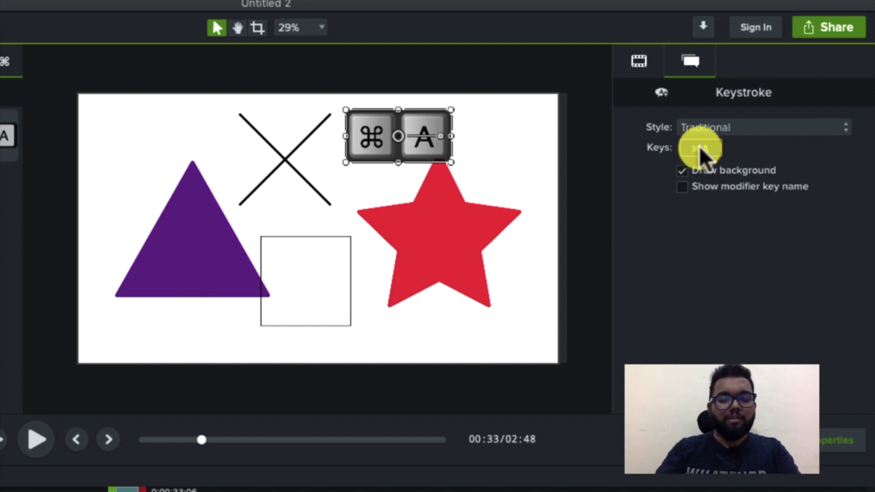
pyautogui.hotkey('shift', 'f')
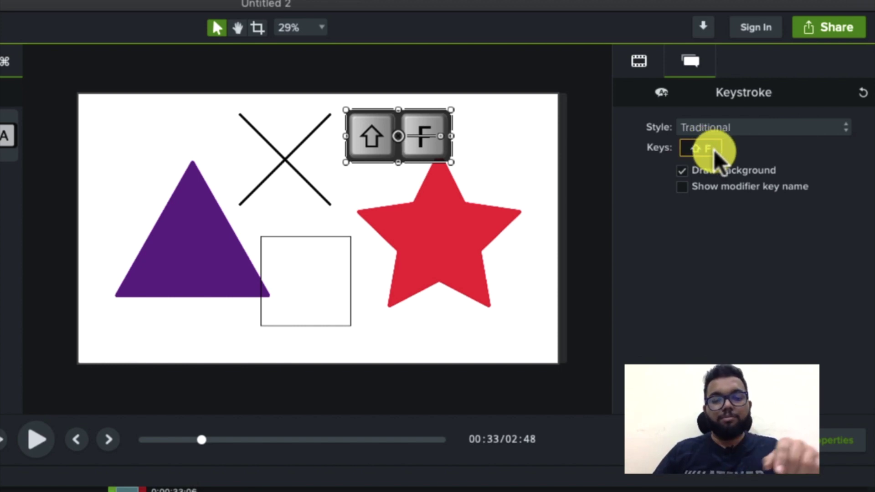
pyautogui.press('super+x')
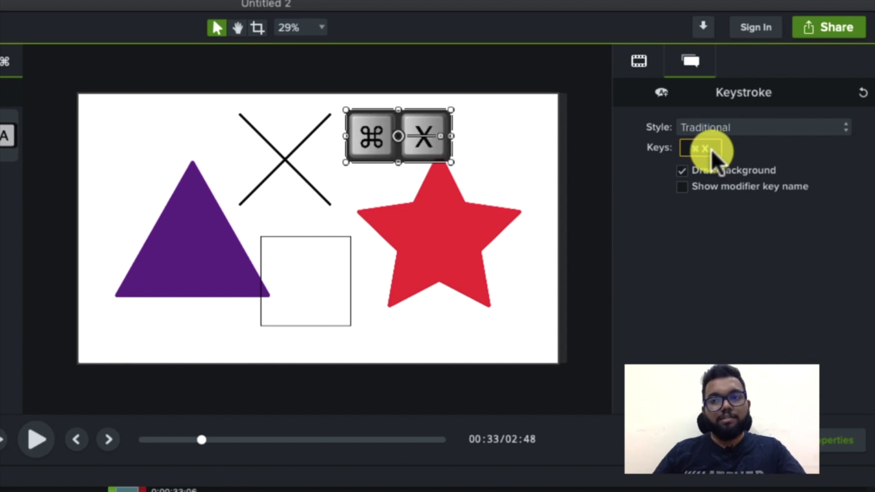
pyautogui.press('f')
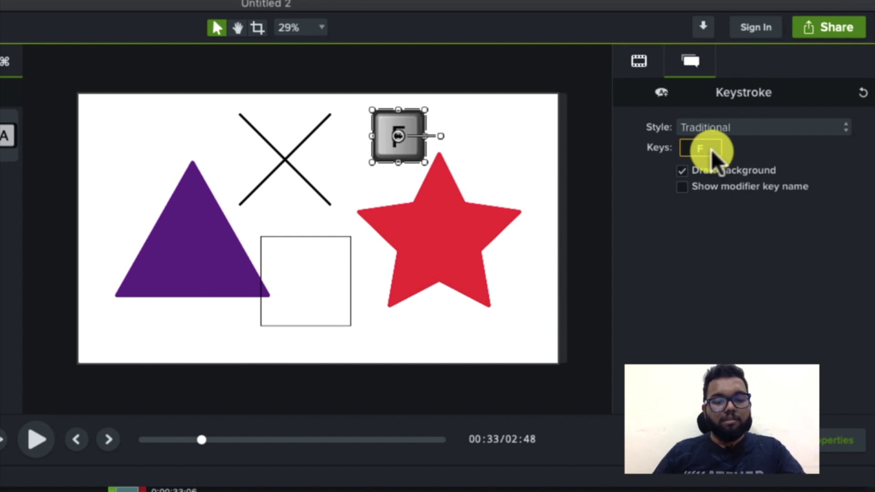
pyautogui.press('super+c')
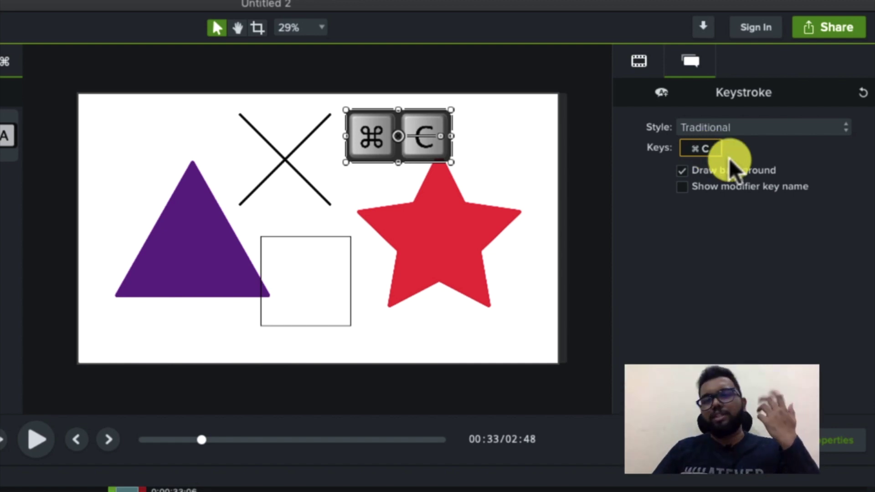
# - Turn off the keystroke callout's drawn background and turn on its modifier key name
pyautogui.click(682, 171)
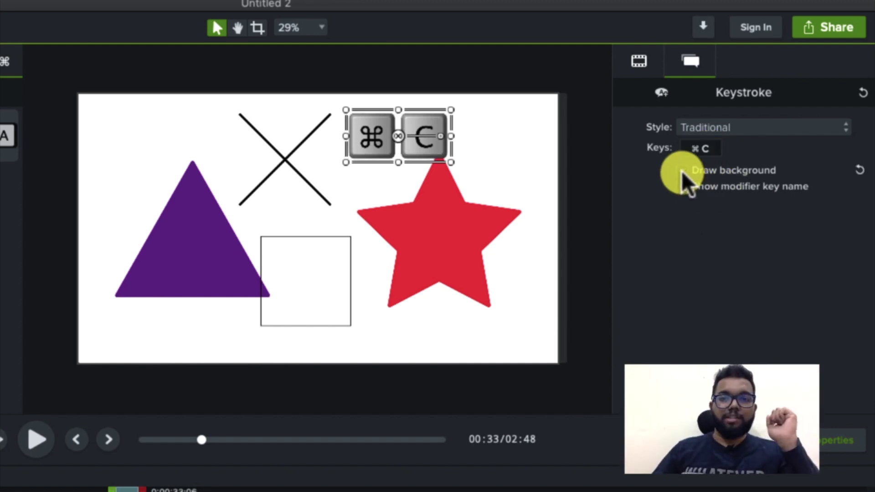
pyautogui.click(681, 173)
pyautogui.click(682, 173)
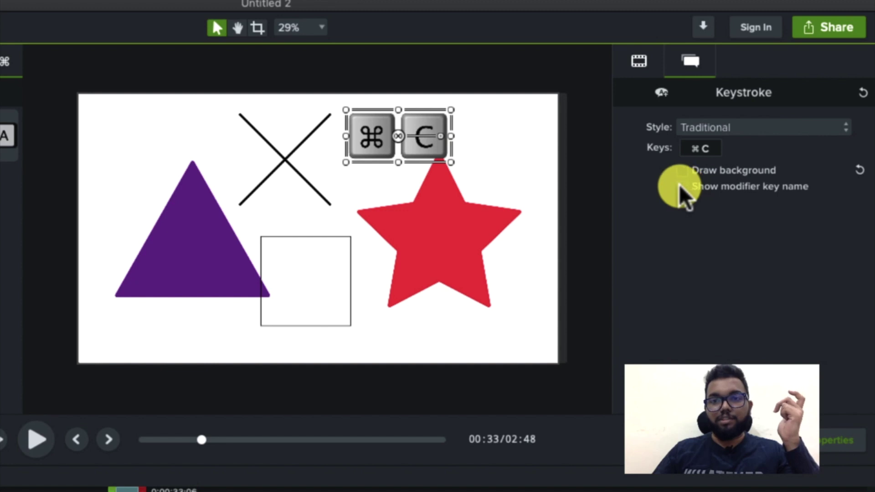
pyautogui.click(681, 186)
pyautogui.click(681, 187)
pyautogui.click(681, 186)
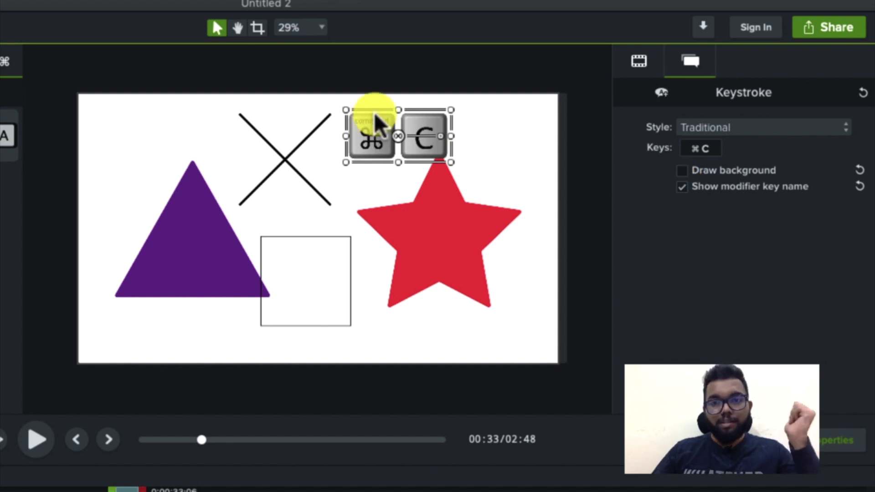
# - Enlarge the keystroke callout to span from the triangle to the star, and set its style to Outline
pyautogui.moveTo(347, 162); pyautogui.dragTo(194, 238)
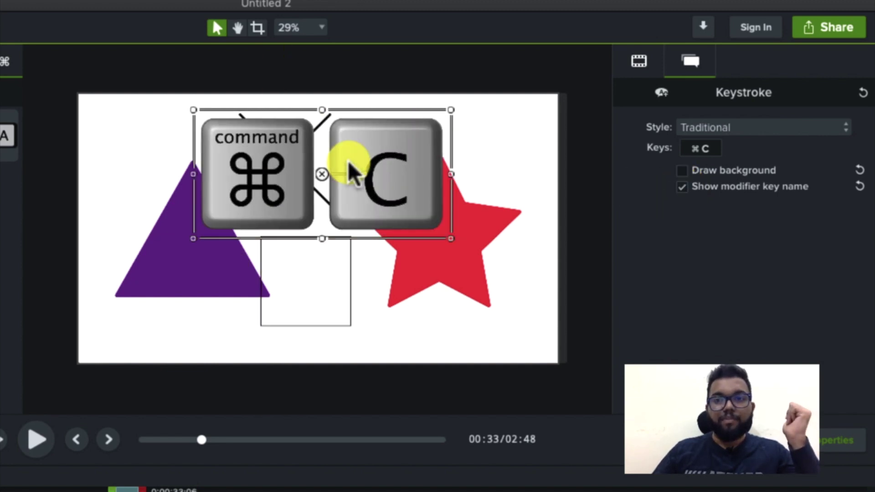
pyautogui.click(788, 129)
pyautogui.click(780, 142)
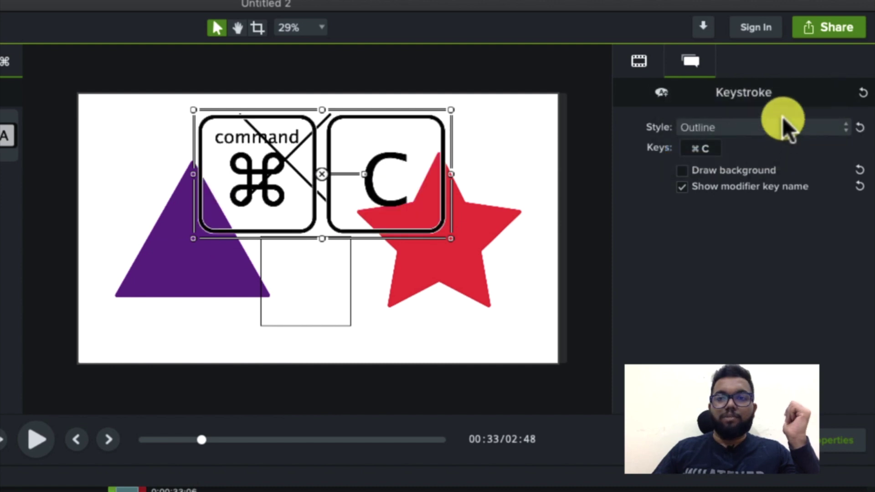
# - Try the Clear, Traditional and Black styles on the Command+C keystroke callout, and set it back to Outline
pyautogui.click(774, 123)
pyautogui.click(764, 83)
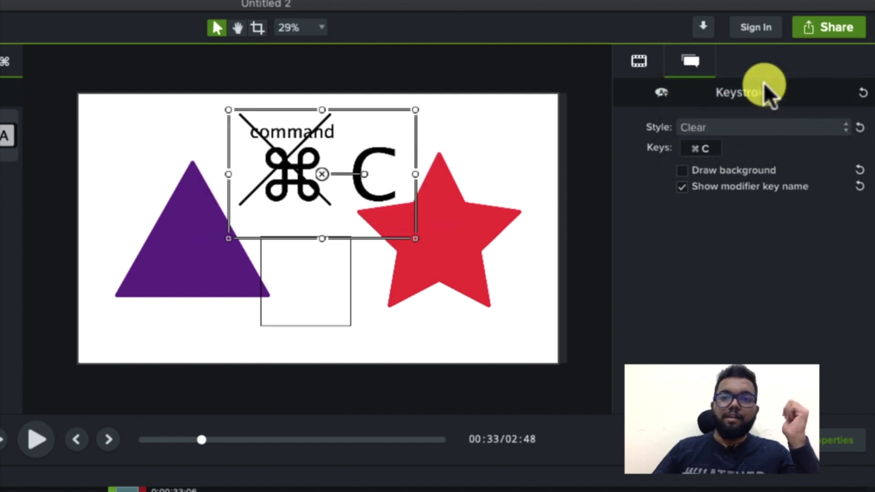
pyautogui.click(720, 129)
pyautogui.click(711, 153)
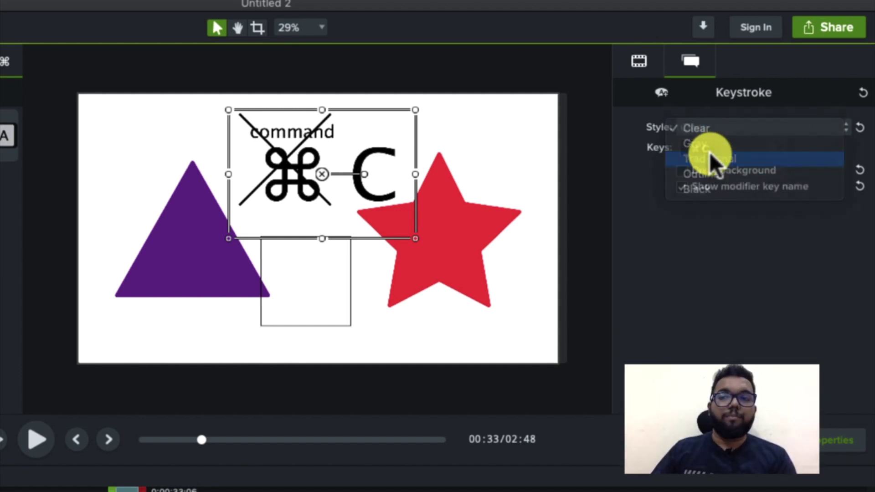
pyautogui.click(728, 128)
pyautogui.click(711, 158)
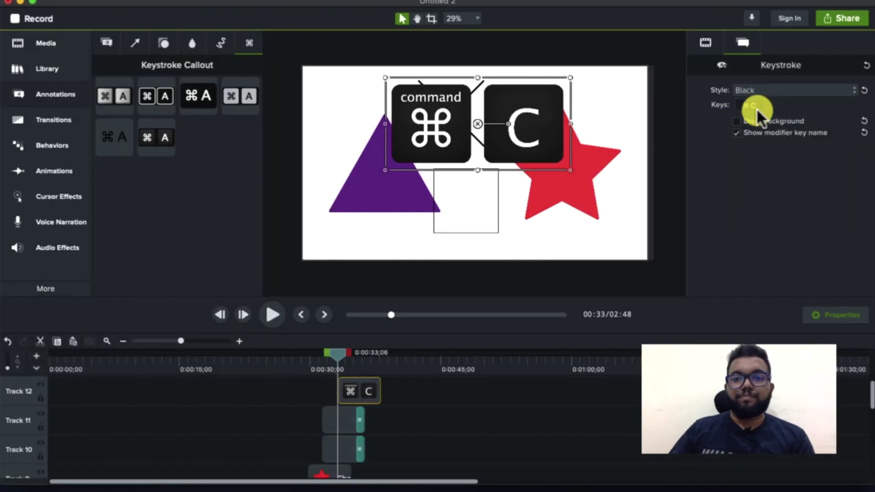
pyautogui.click(759, 89)
pyautogui.click(762, 74)
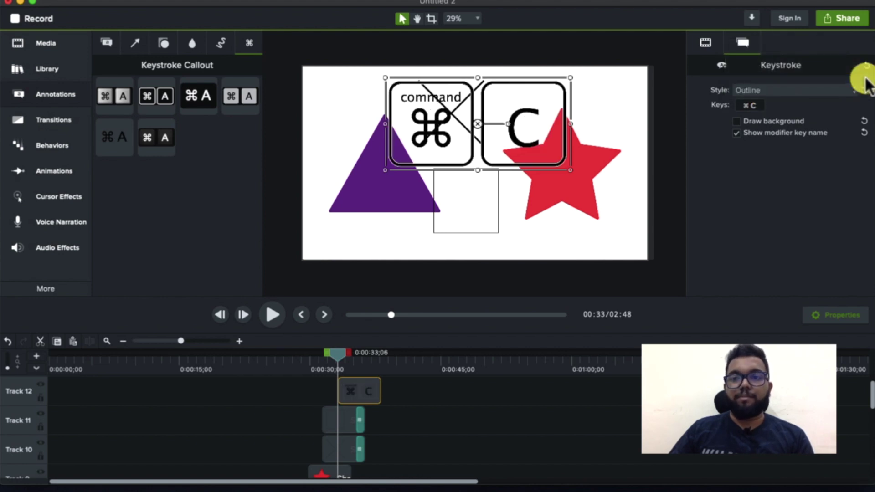
# - Select all the demo annotation clips around the playhead, from the white background up to the keystroke callout, and delete them
pyautogui.scroll(-5, 411, 398)
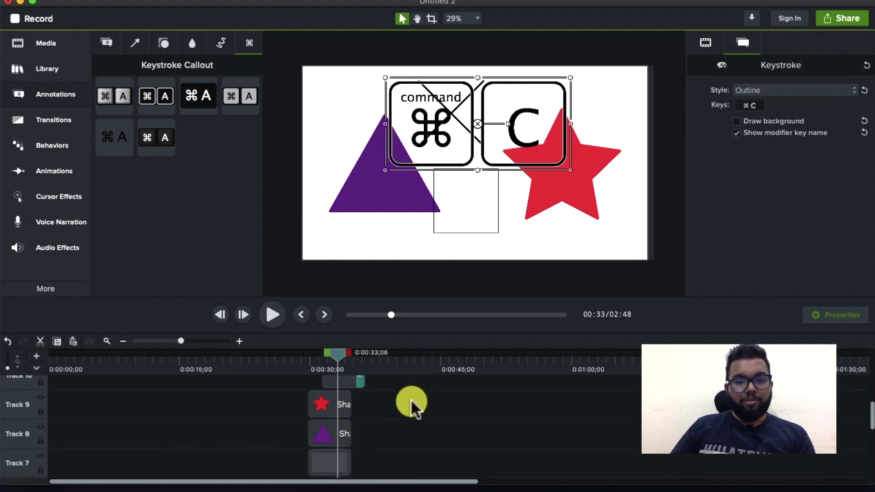
pyautogui.scroll(-2, 411, 402)
pyautogui.moveTo(370, 430)
pyautogui.mouseDown()
pyautogui.moveTo(312, 403)
pyautogui.moveTo(309, 380)
pyautogui.mouseUp()
pyautogui.scroll(3, 313, 404)
pyautogui.scroll(5, 313, 396)
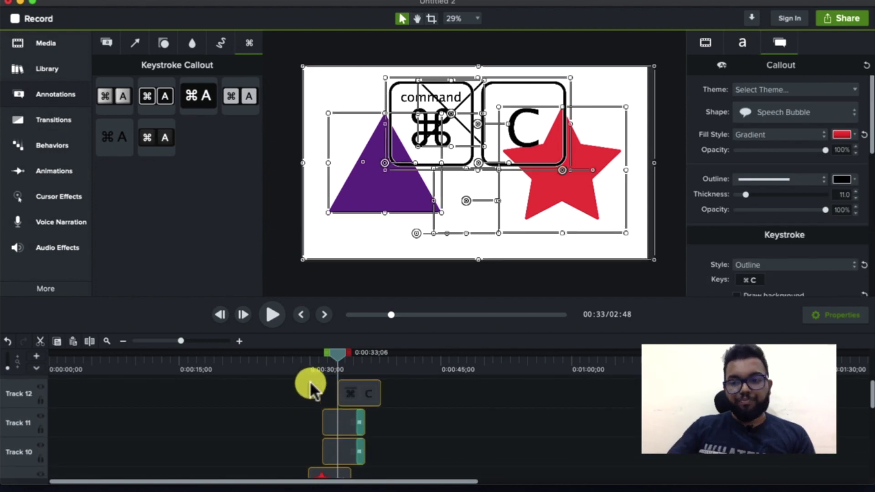
pyautogui.press('Delete')
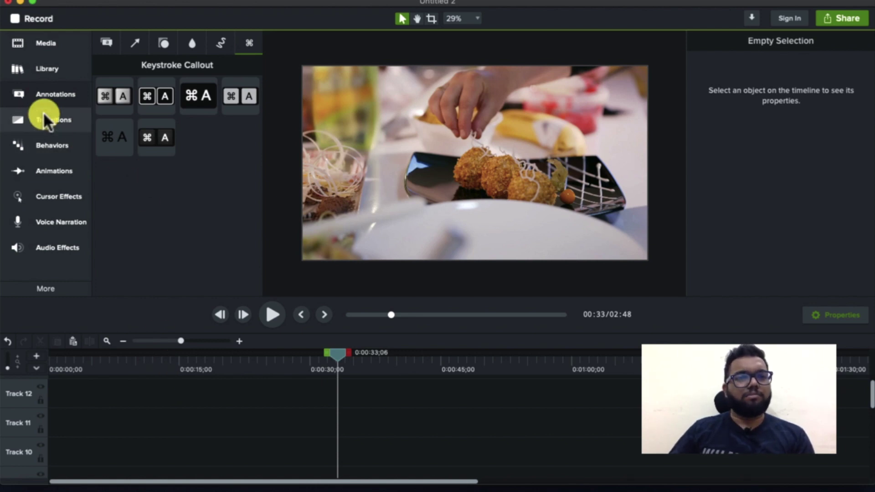
# - Display the Basic callout presets, and open the collection of transitions of all types
pyautogui.click(111, 45)
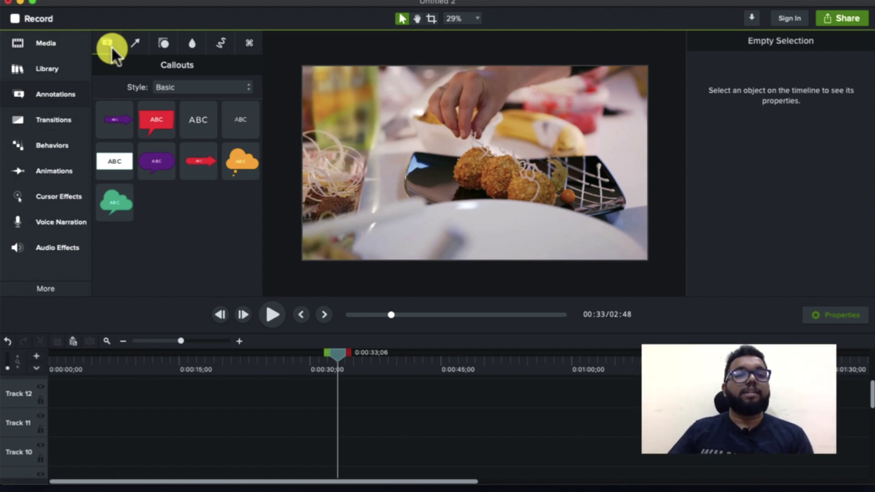
pyautogui.click(34, 125)
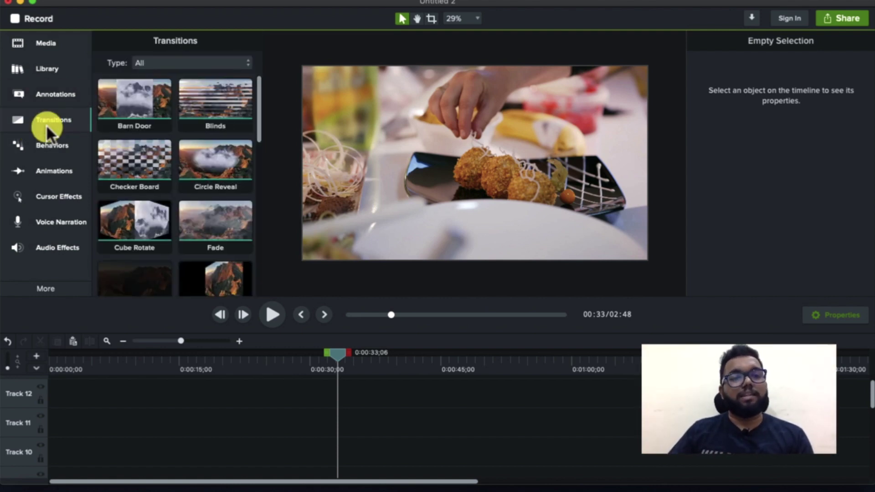